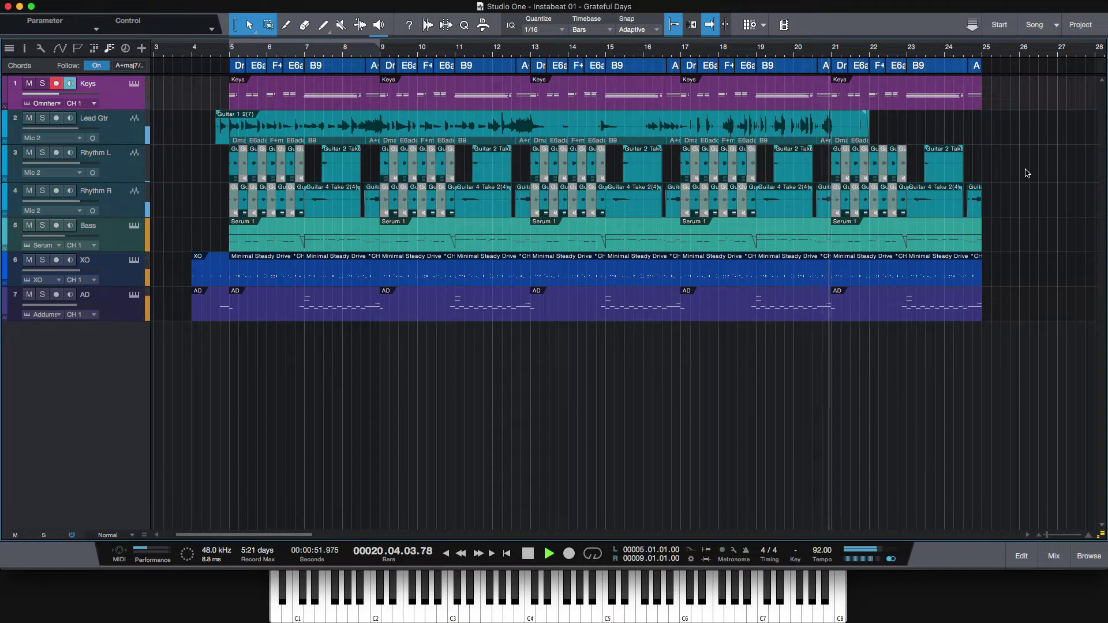
- Stop the running song and audition it from bar 8, beat 3, where the last chord before bar 9 comes in
{"action": "key", "text": "space"}
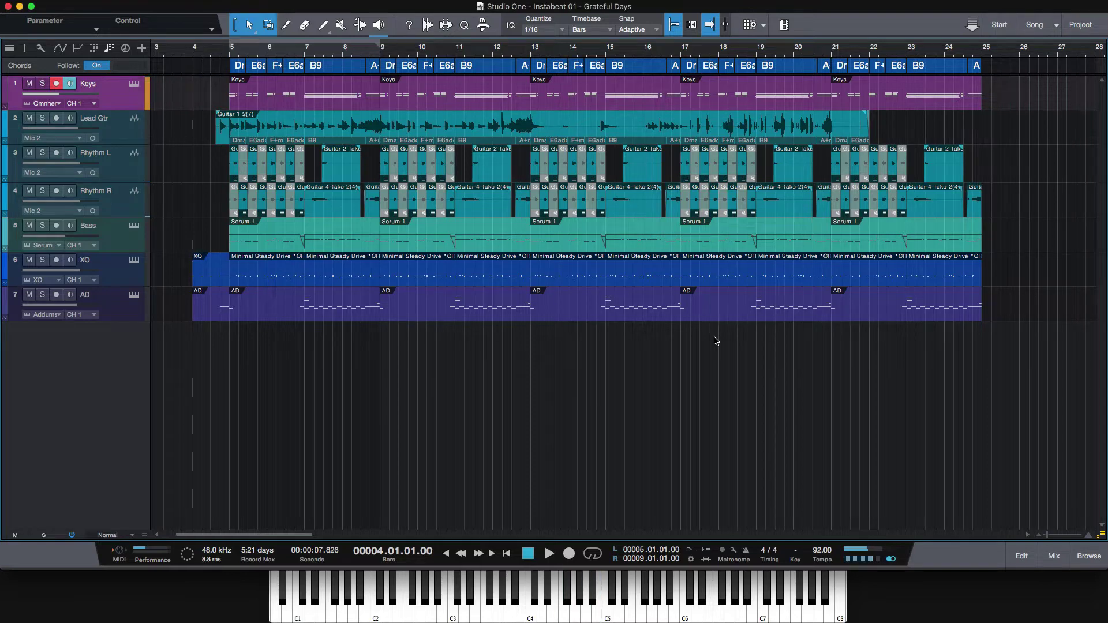
{"action": "left_click", "coordinate": [358, 54]}
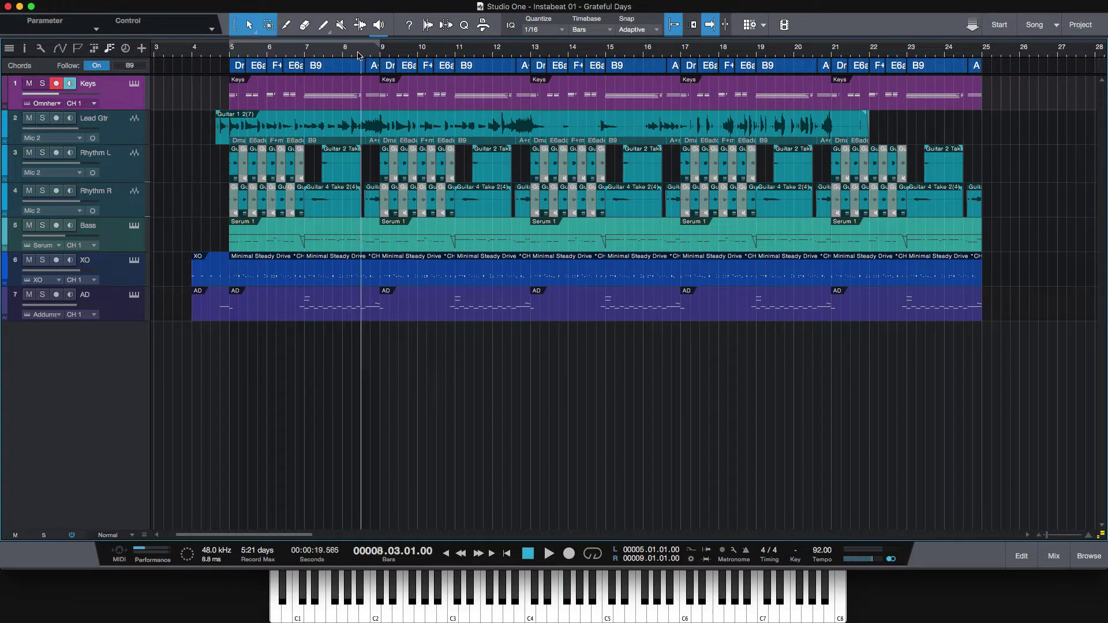
{"action": "key", "text": "space"}
{"action": "key", "text": "space"}
{"action": "key", "text": "space"}
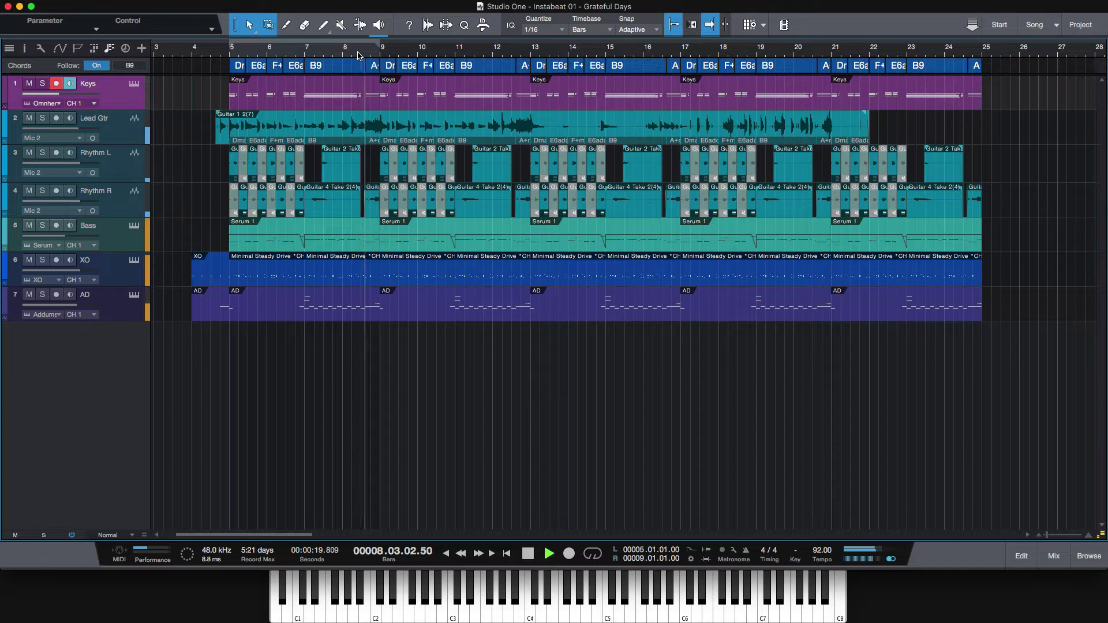
{"action": "key", "text": "space"}
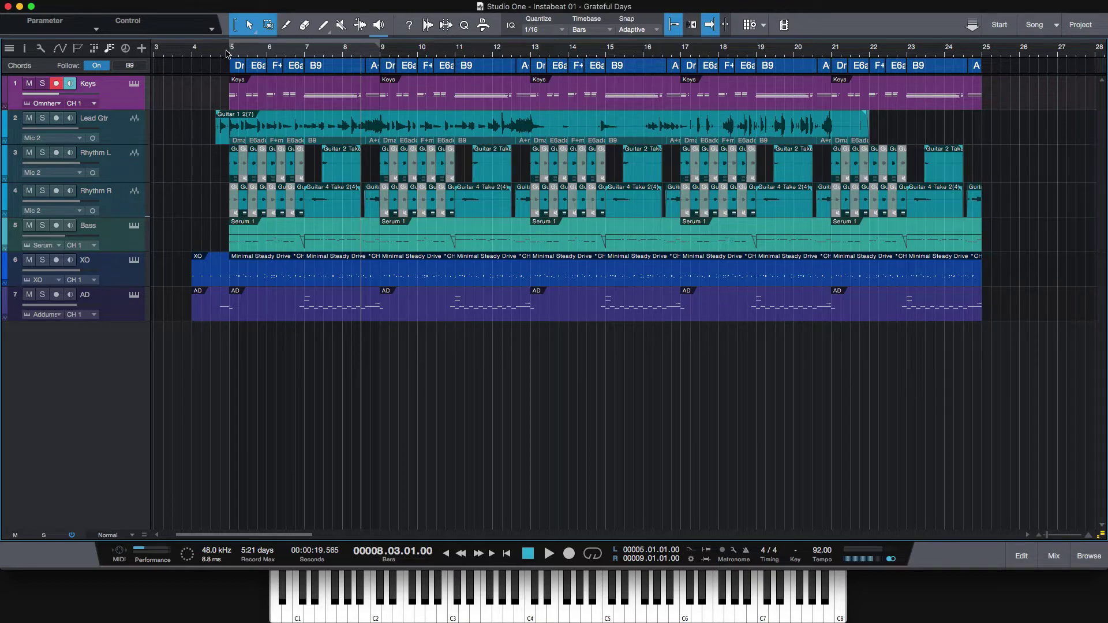
- Place the playback cursor at bar 5, the first E6 add 9 chord and the F+maj7 chord at bar 6 in turn
{"action": "left_click", "coordinate": [226, 54]}
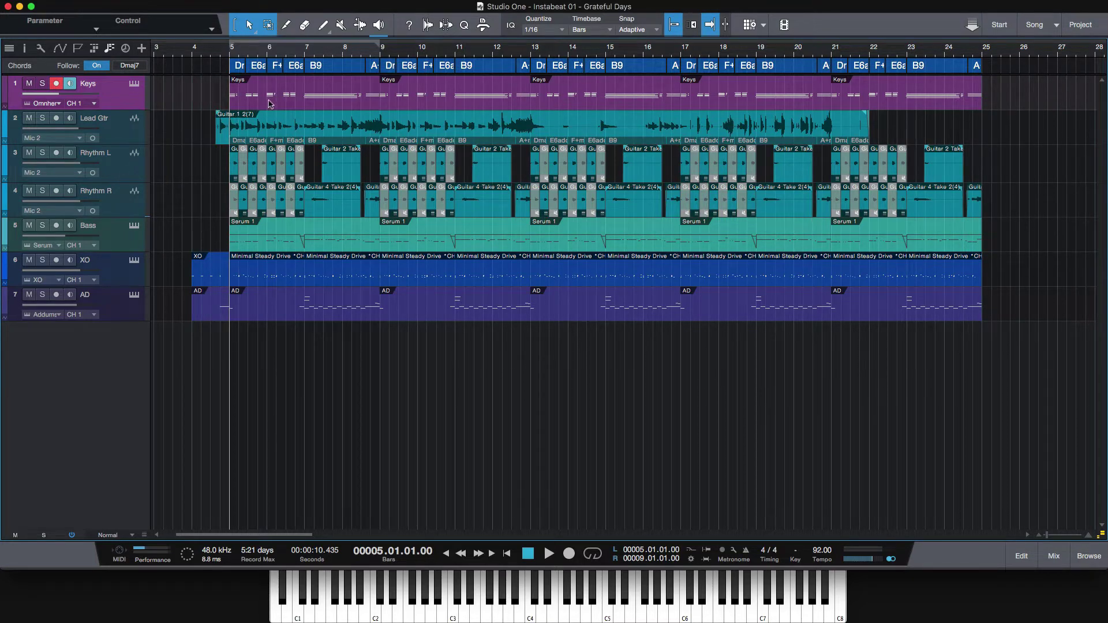
{"action": "key", "text": "e"}
{"action": "key", "text": "e"}
{"action": "key", "text": "e"}
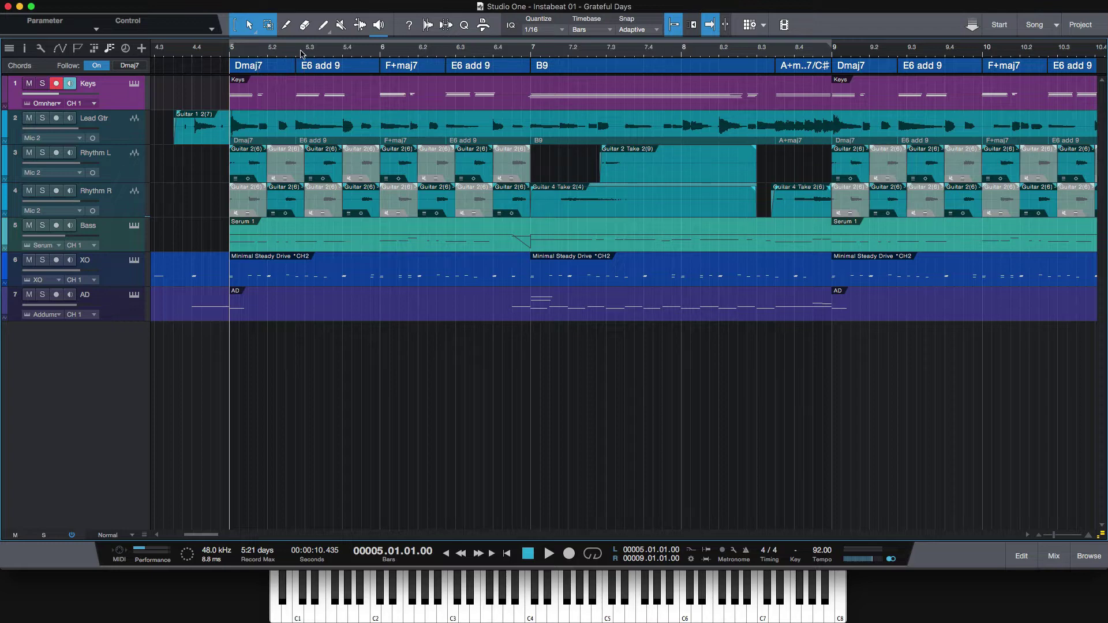
{"action": "left_click", "coordinate": [296, 54]}
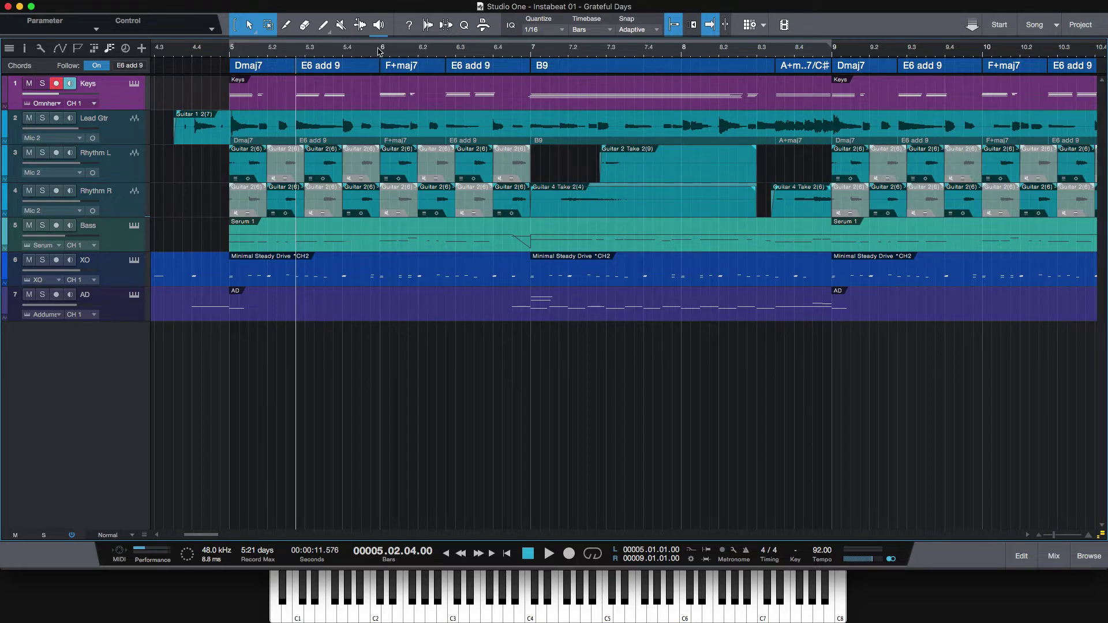
{"action": "left_click", "coordinate": [378, 51]}
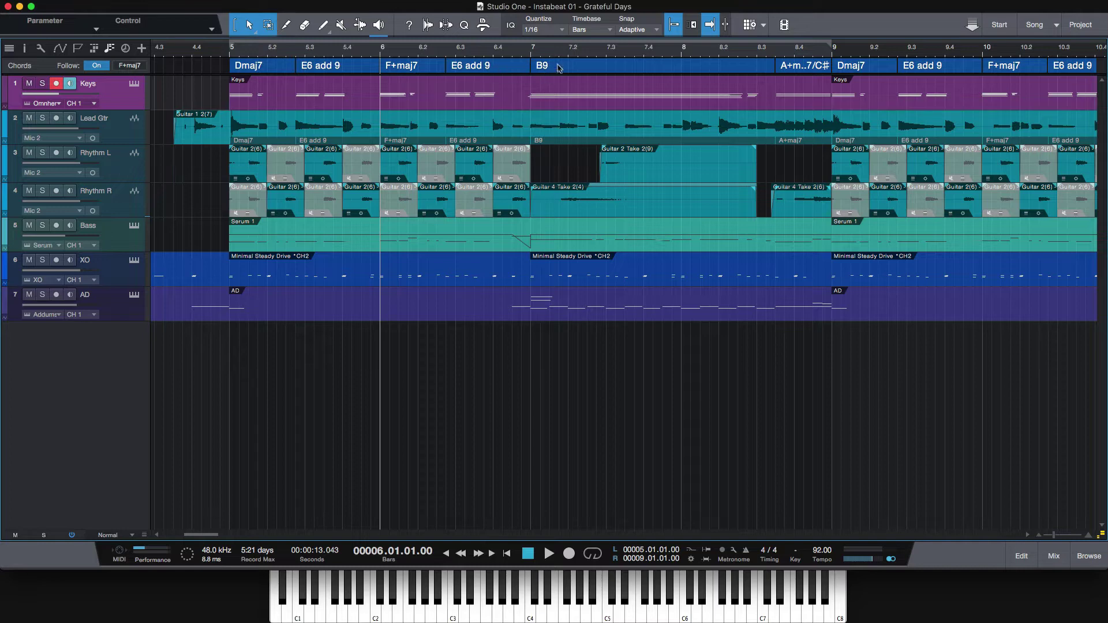
- Play the arrangement from the B9 chord at bar 7 and stop playback
{"action": "left_click", "coordinate": [530, 51]}
{"action": "key", "text": "space"}
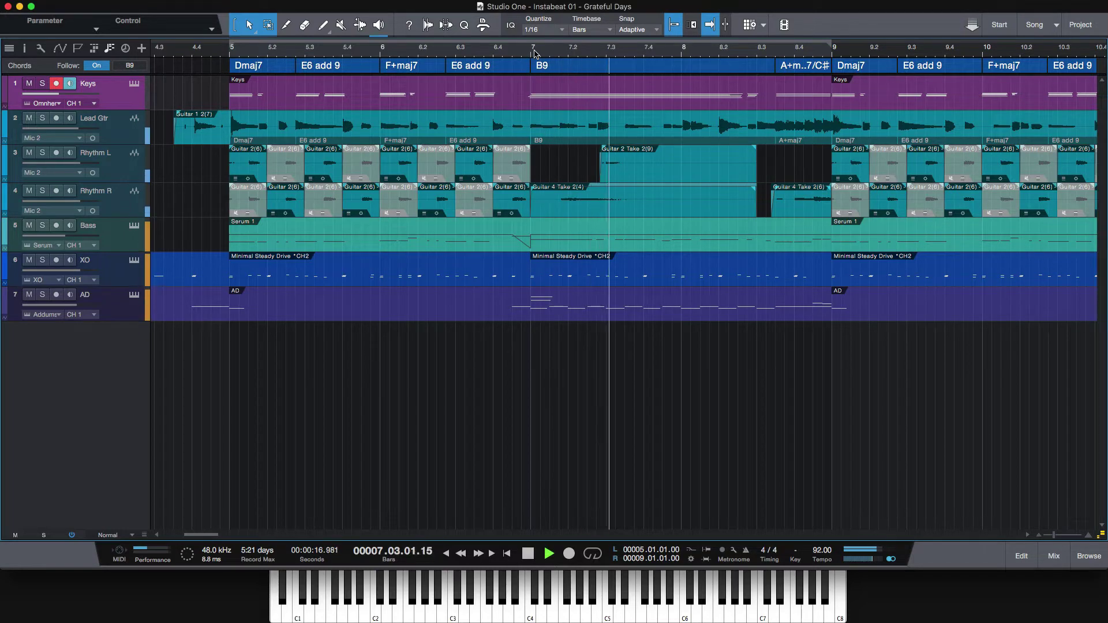
{"action": "key", "text": "space"}
- Play the A+maj7/C# chord before bar 9 twice from bar 8, beat 3
{"action": "left_click", "coordinate": [776, 52]}
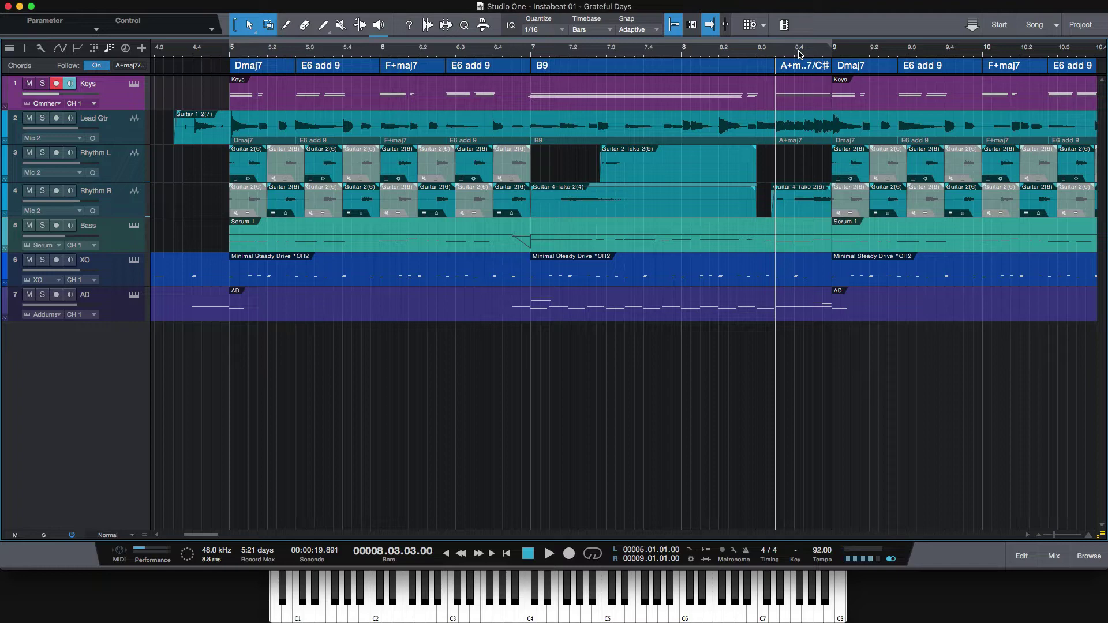
{"action": "key", "text": "e"}
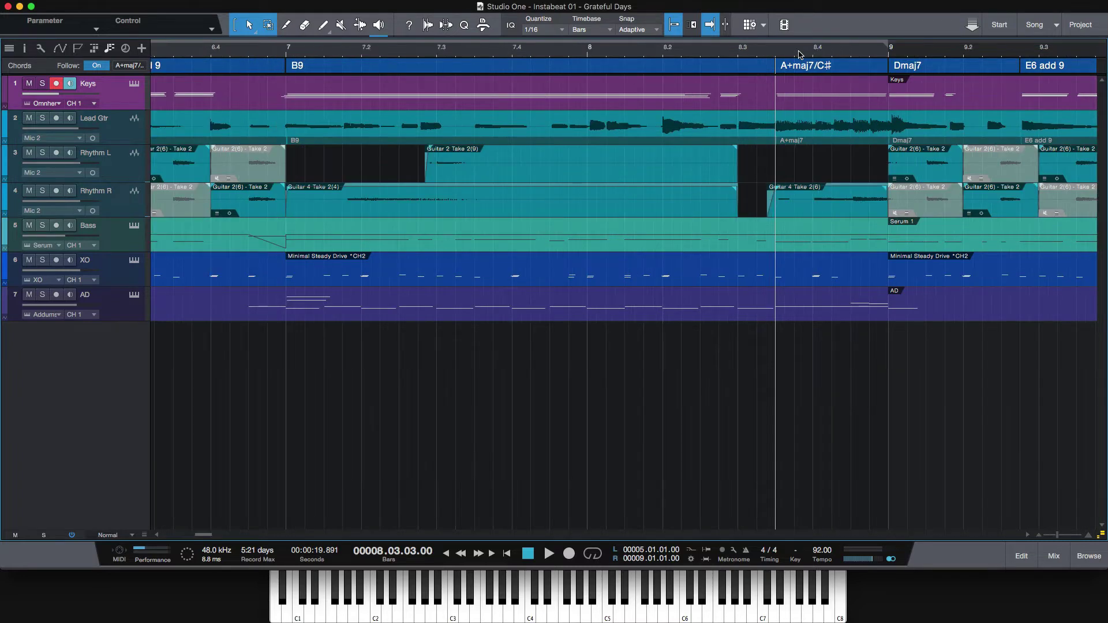
{"action": "scroll", "coordinate": [859, 76], "scroll_direction": "right", "scroll_amount": 5}
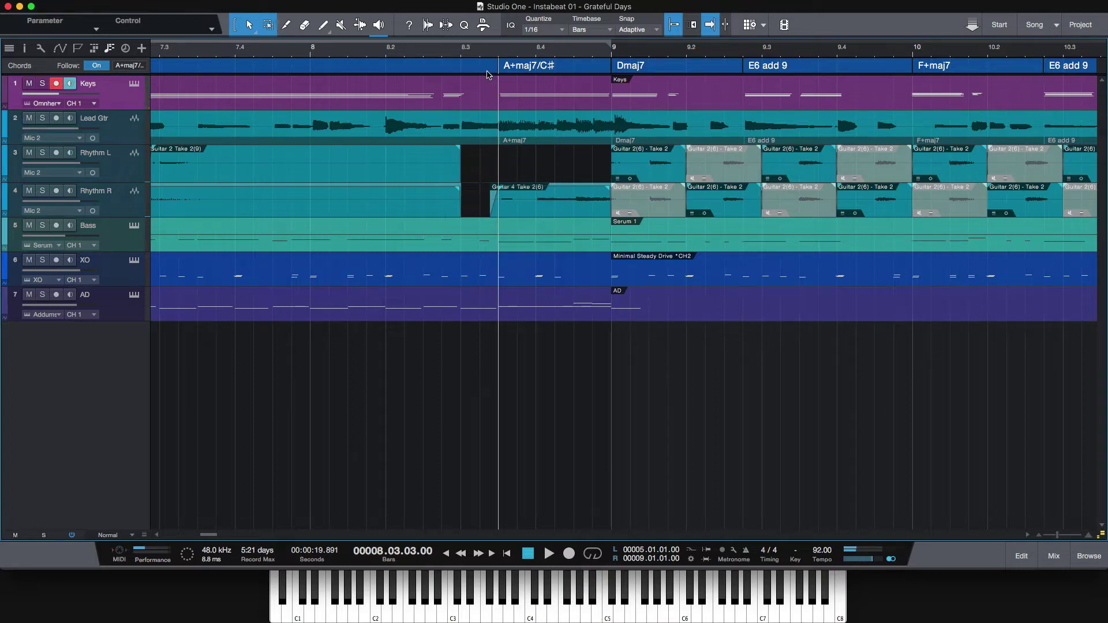
{"action": "key", "text": "space"}
{"action": "key", "text": "space"}
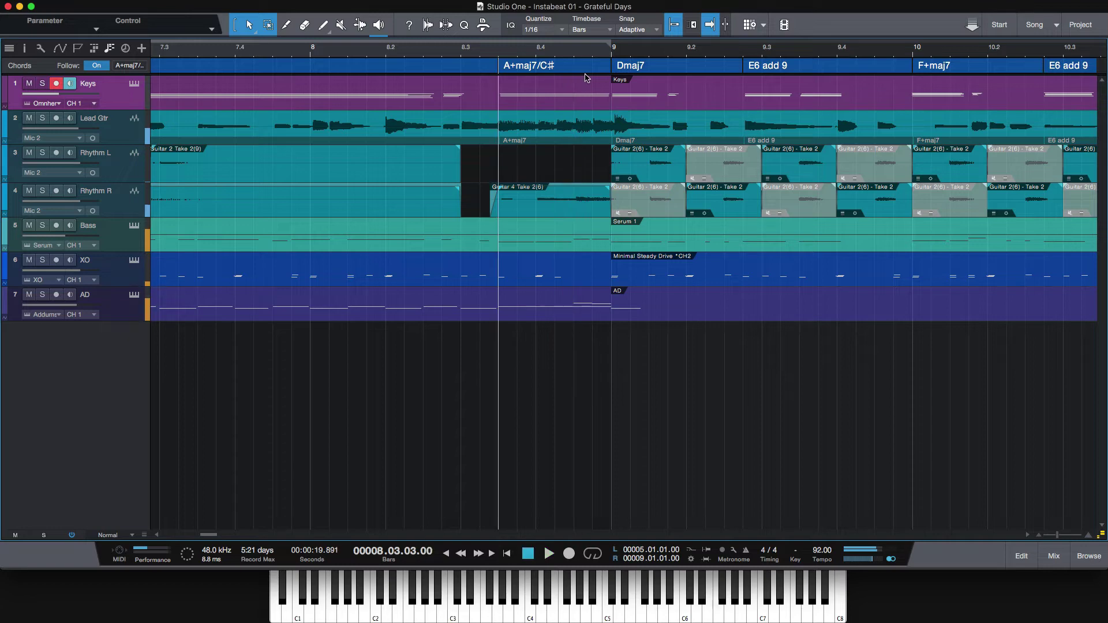
{"action": "key", "text": "space"}
{"action": "key", "text": "space"}
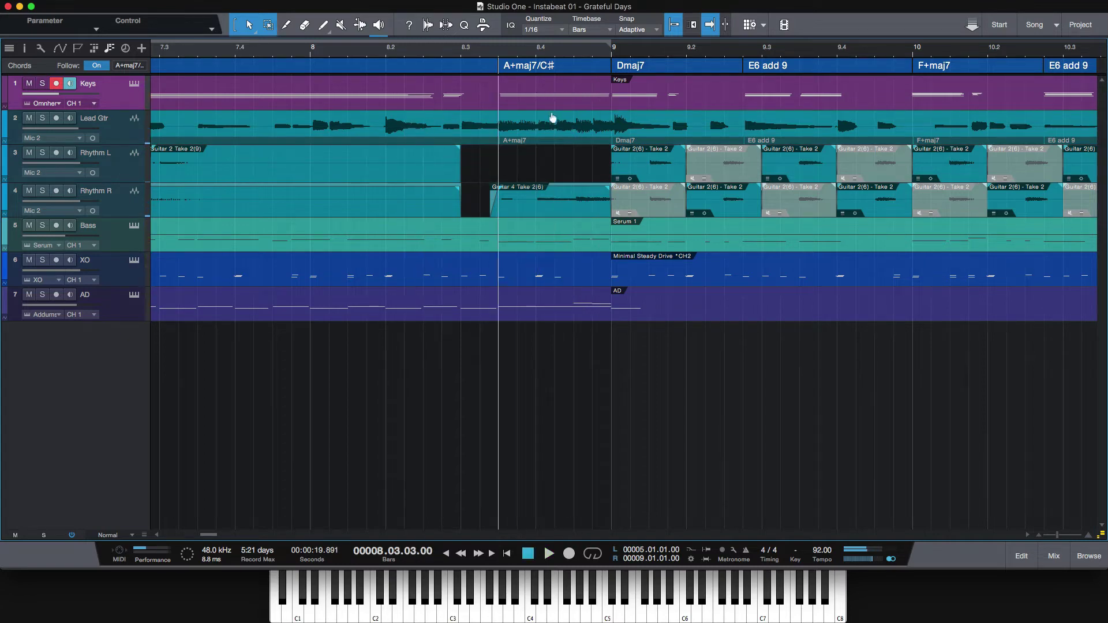
- Open the Keys part in the note editor and place the playback cursor at bar 5
{"action": "left_click", "coordinate": [387, 106]}
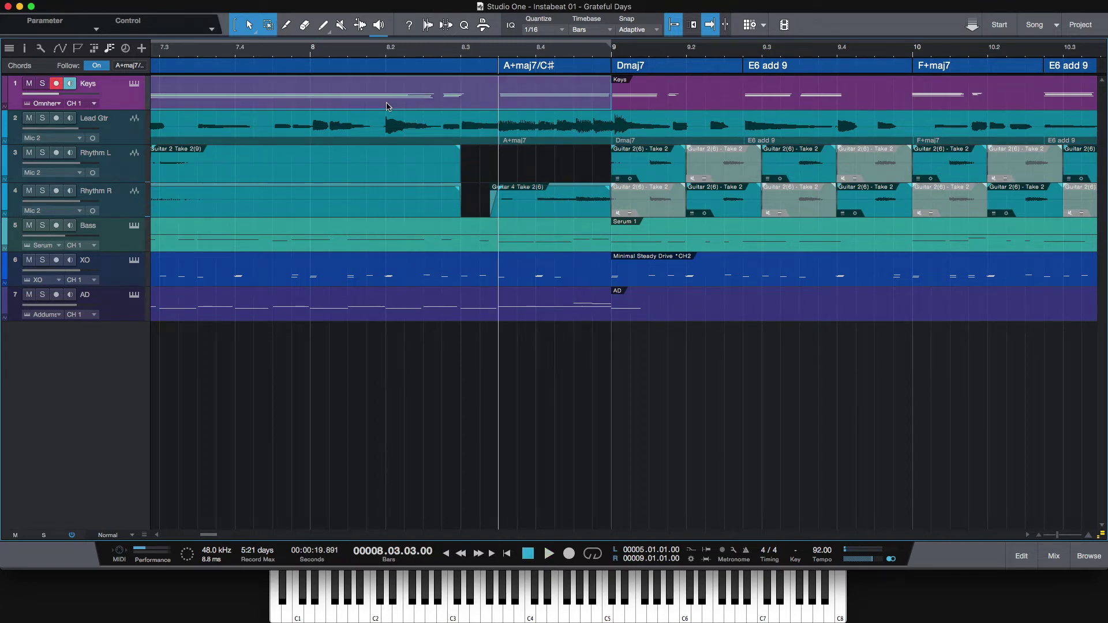
{"action": "double_click", "coordinate": [387, 106]}
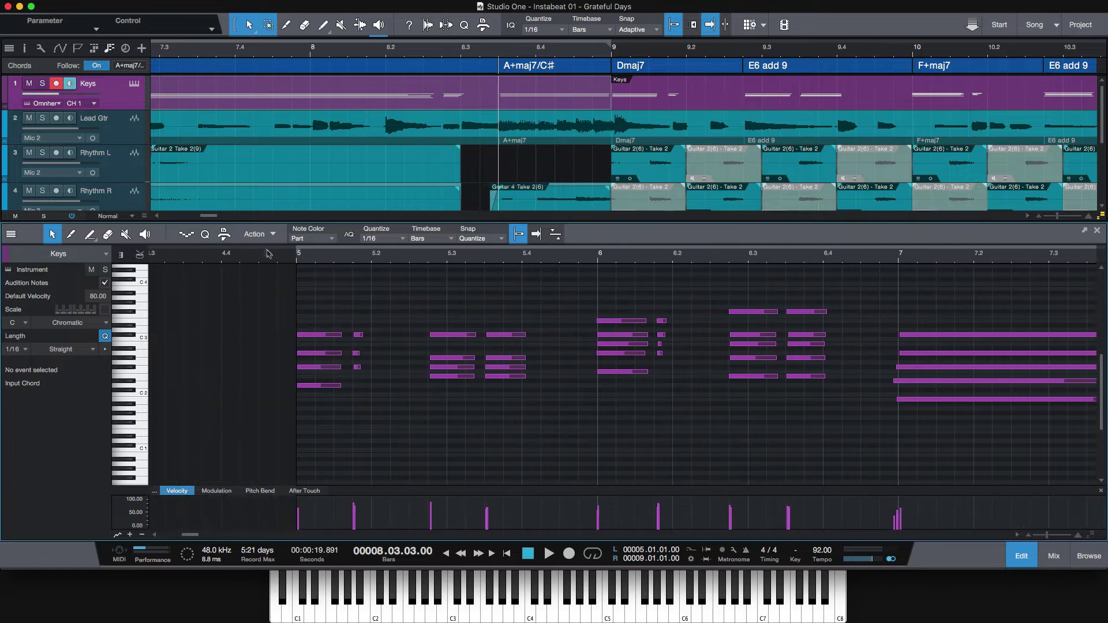
{"action": "left_click", "coordinate": [299, 256]}
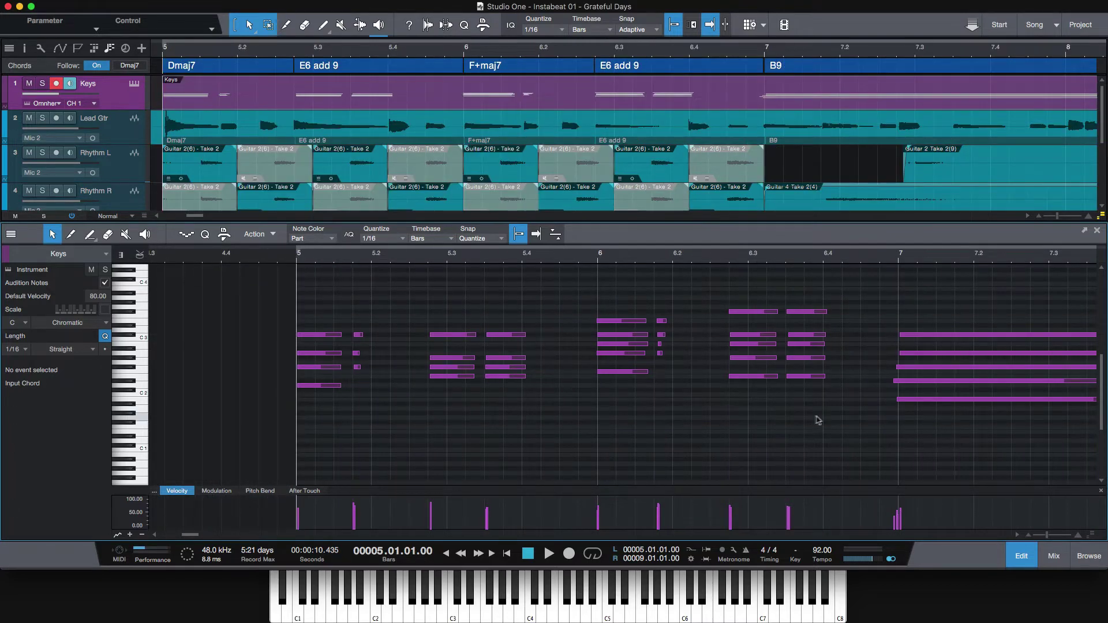
{"action": "scroll", "coordinate": [894, 422], "scroll_direction": "right", "scroll_amount": 3}
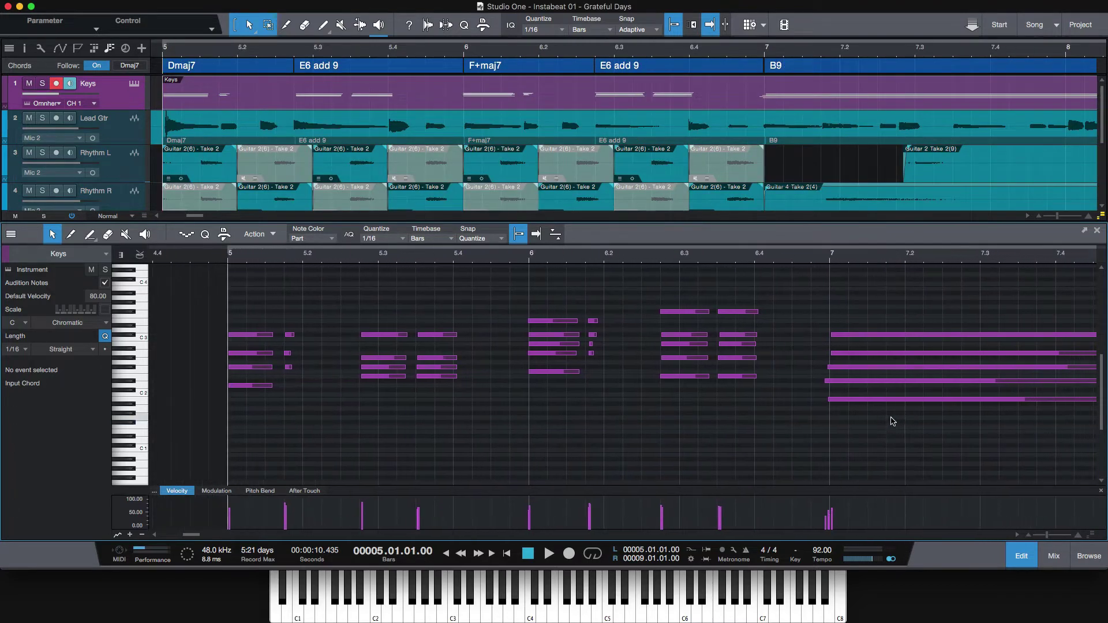
{"action": "scroll", "coordinate": [892, 422], "scroll_direction": "right", "scroll_amount": 6}
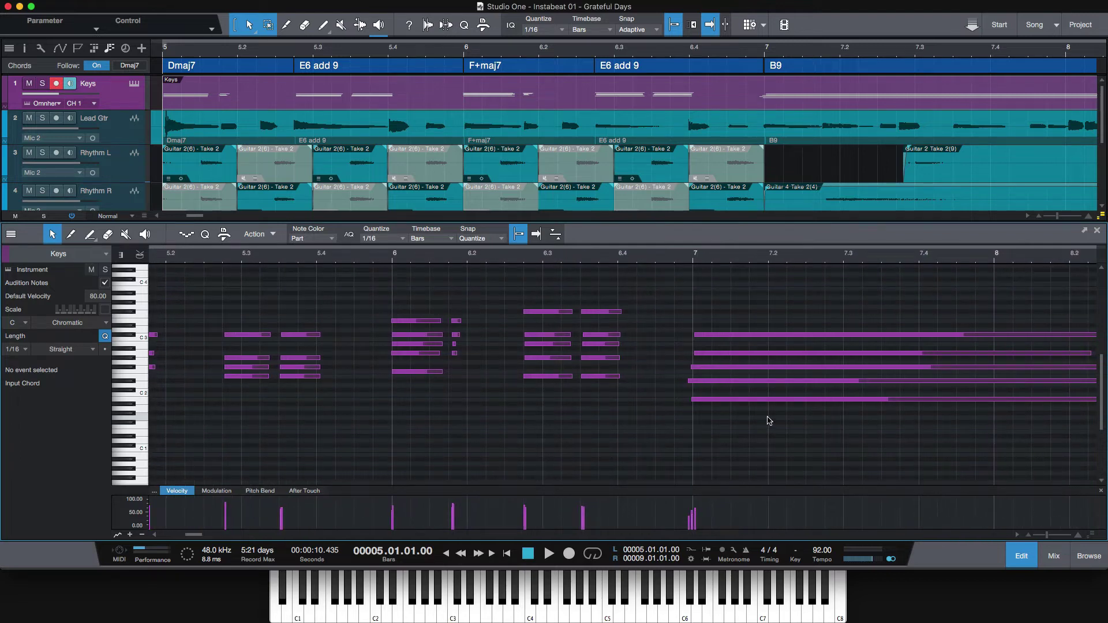
{"action": "scroll", "coordinate": [722, 421], "scroll_direction": "left", "scroll_amount": 5}
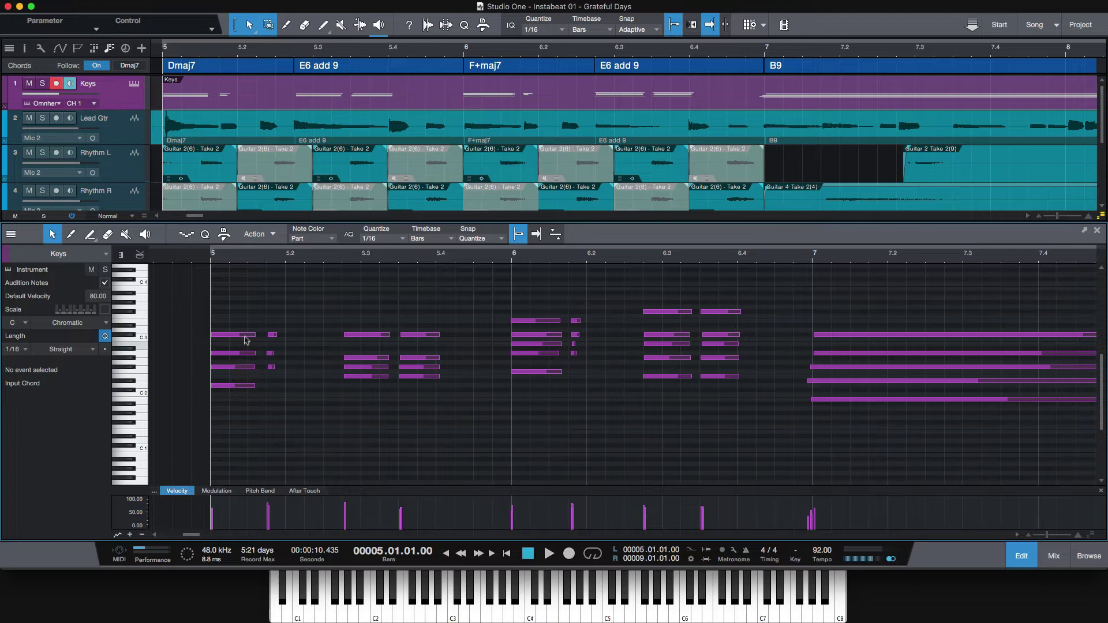
- Solo the Keys track and play its Dmaj7 chord from bar 5
{"action": "key", "text": "space"}
{"action": "key", "text": "space"}
{"action": "key", "text": "s"}
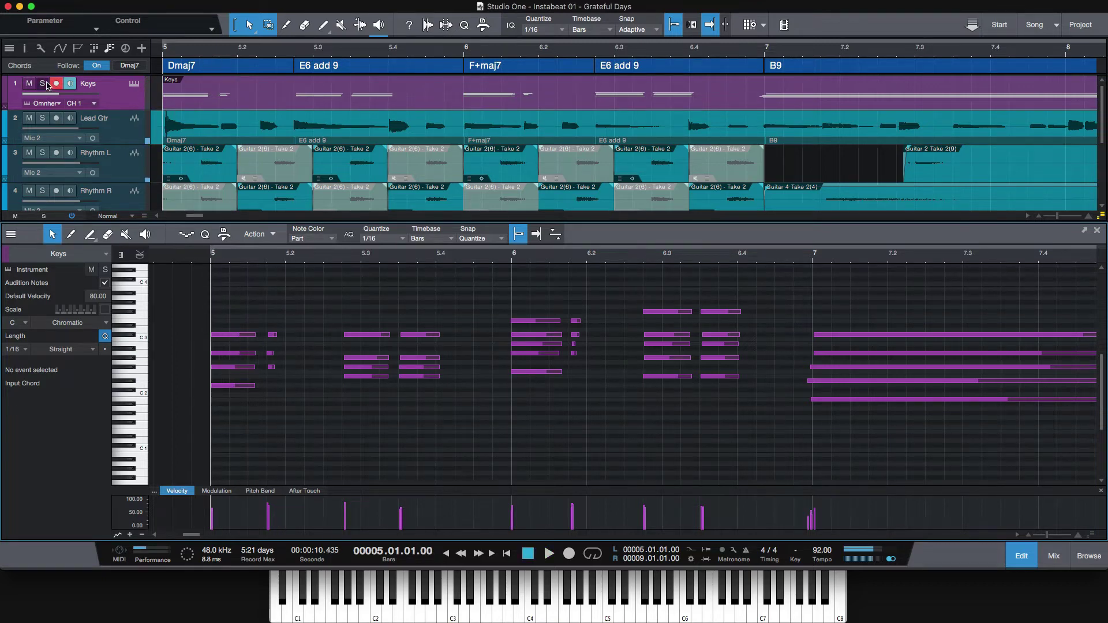
{"action": "key", "text": "space"}
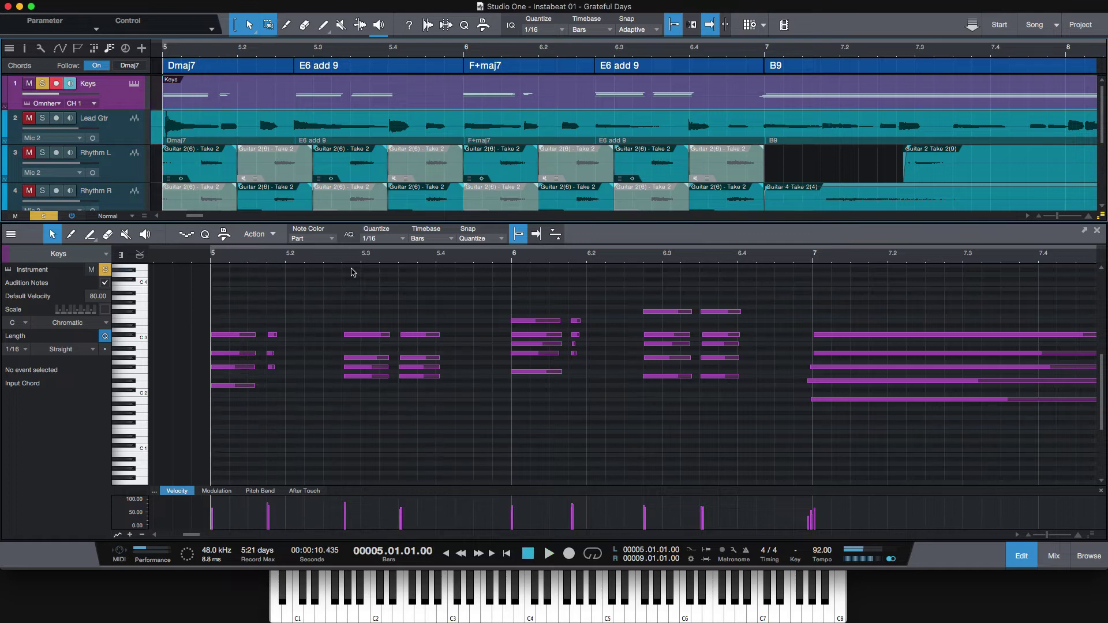
{"action": "key", "text": "space"}
- Play the soloed Keys part's first E6 add 9 chord, starting late in beat 2 of bar 5
{"action": "left_click", "coordinate": [351, 323]}
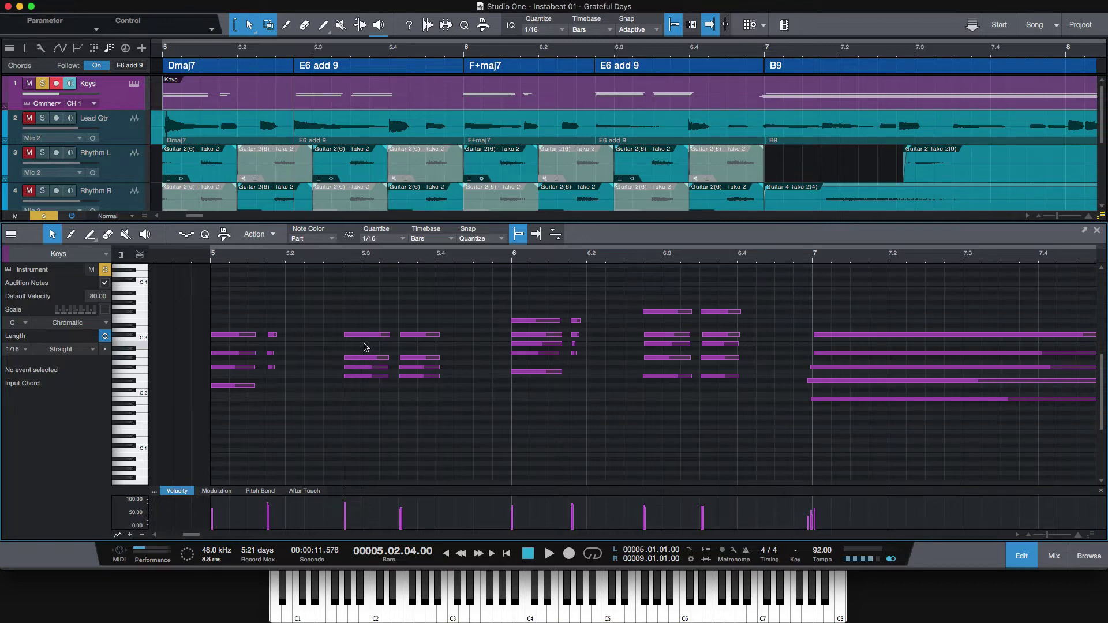
{"action": "key", "text": "space"}
{"action": "key", "text": "space"}
- Play the soloed Keys part's F+maj7 chord from bar 6 and stop playback
{"action": "left_click", "coordinate": [508, 261]}
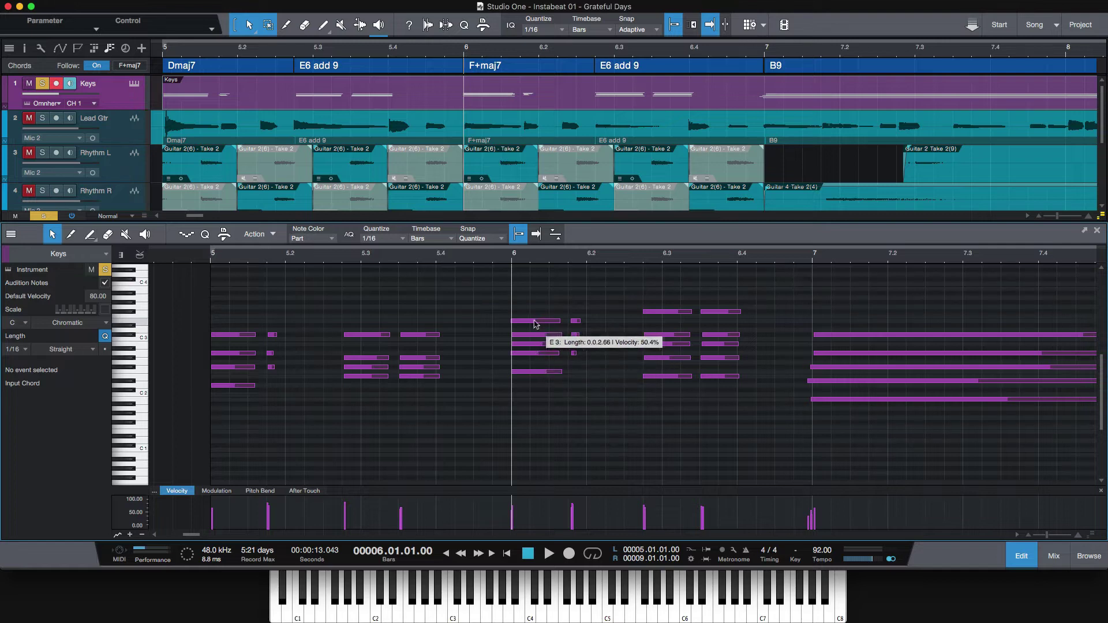
{"action": "key", "text": "space"}
{"action": "key", "text": "space"}
{"action": "key", "text": "space"}
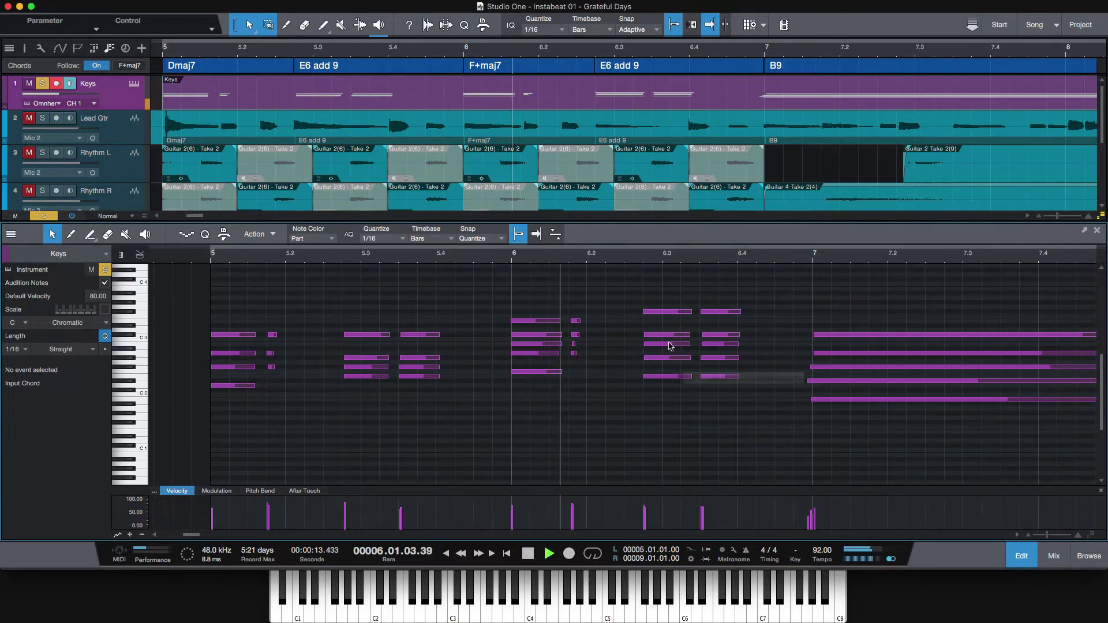
{"action": "key", "text": "space"}
- Play the soloed Keys part's second E6 add 9 chord, starting late in beat 2 of bar 6
{"action": "left_click", "coordinate": [643, 259]}
{"action": "key", "text": "space"}
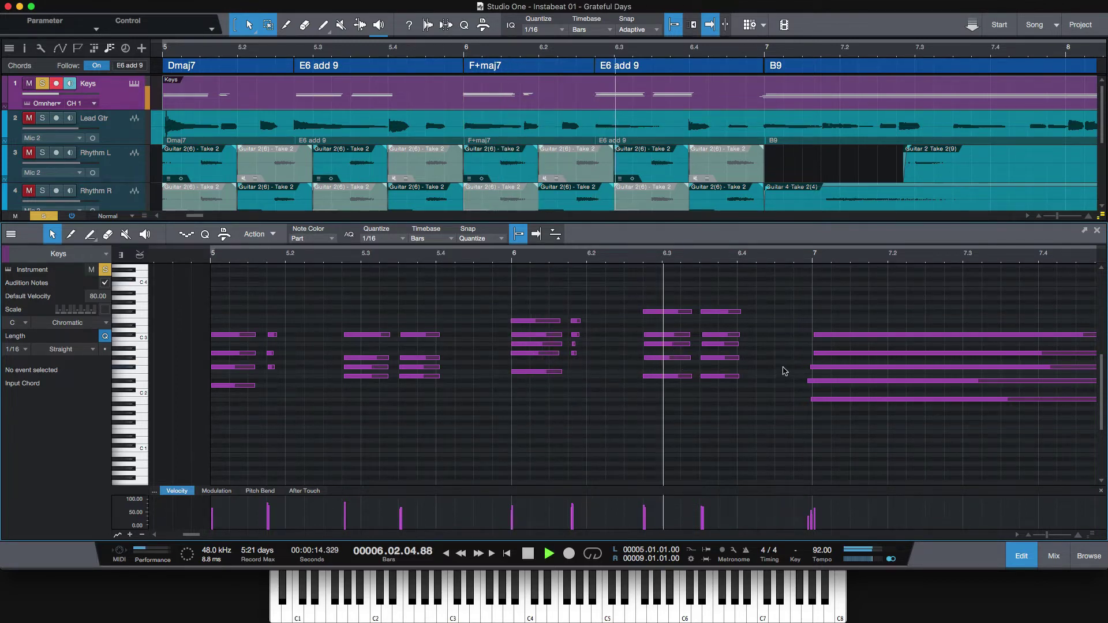
{"action": "key", "text": "space"}
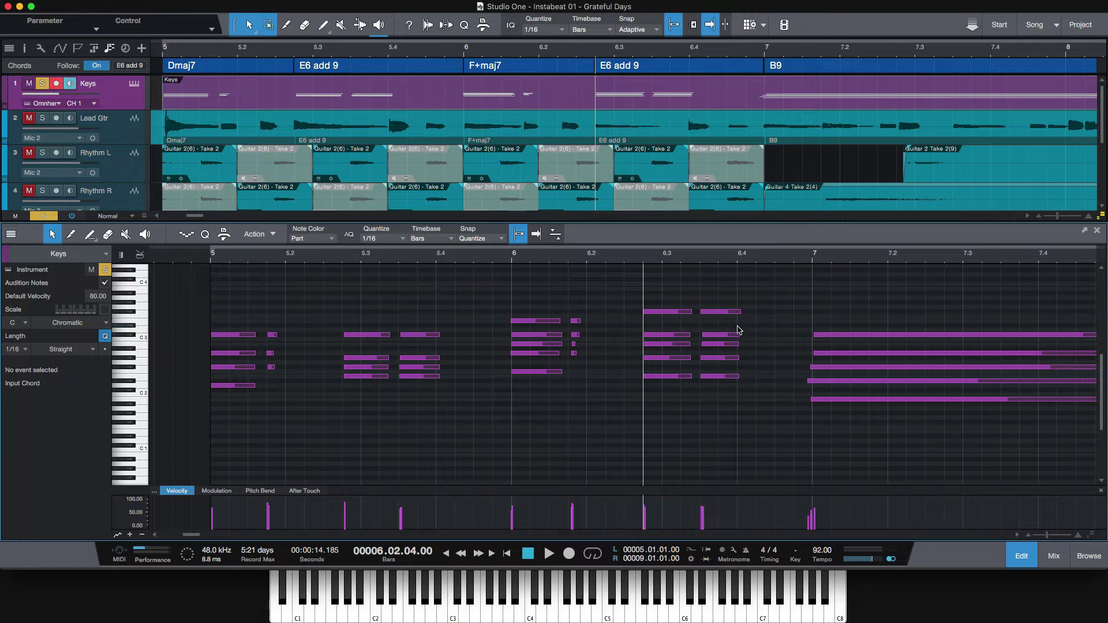
{"action": "key", "text": "space"}
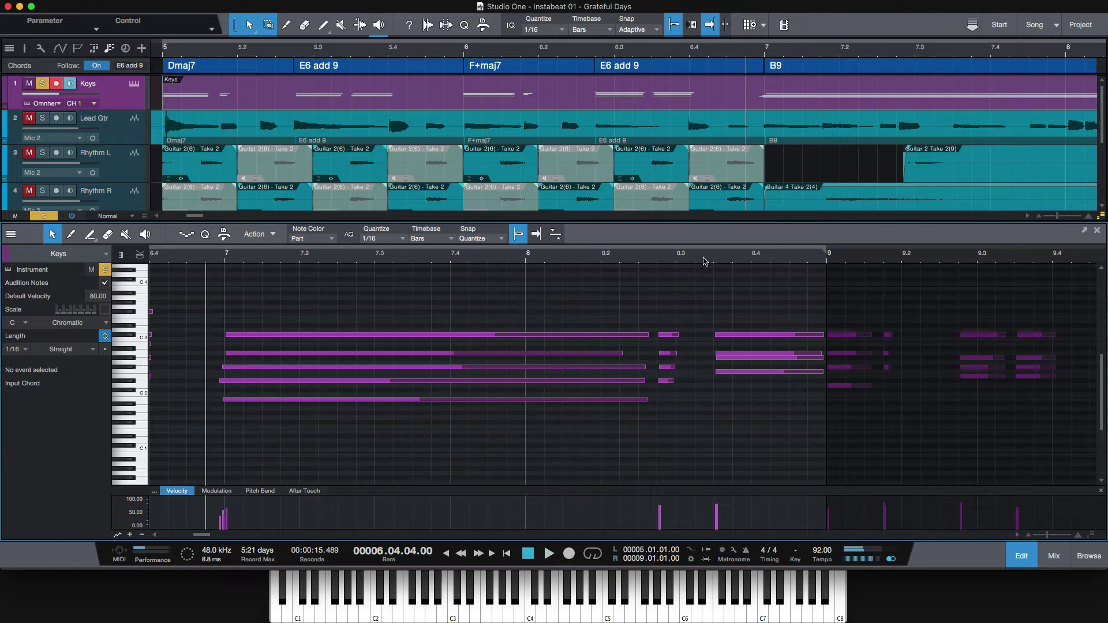
- Play the soloed Keys part's B9 chord from just before bar 7 and its A+maj7/C# chord from bar 8, beat 3
{"action": "key", "text": "space"}
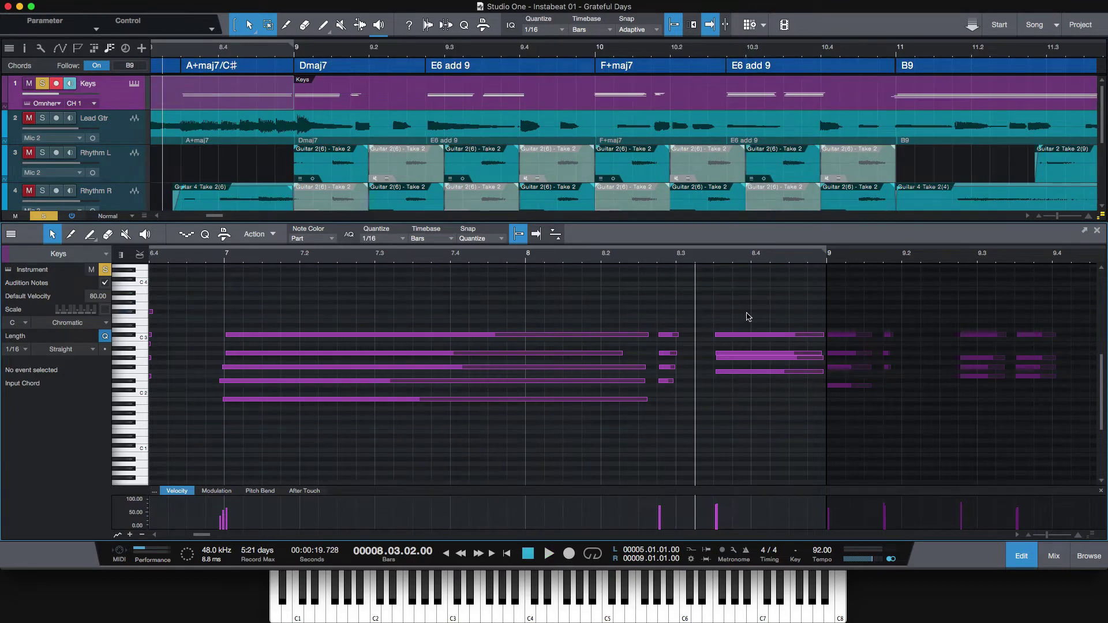
{"action": "key", "text": "space"}
{"action": "key", "text": "space"}
{"action": "key", "text": "space"}
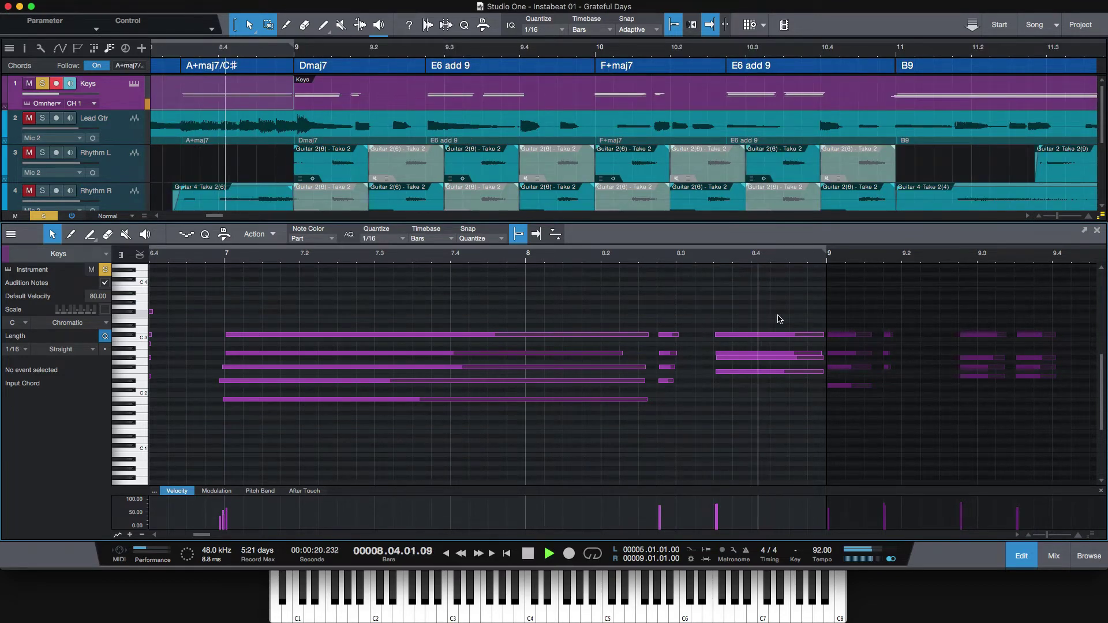
{"action": "key", "text": "space"}
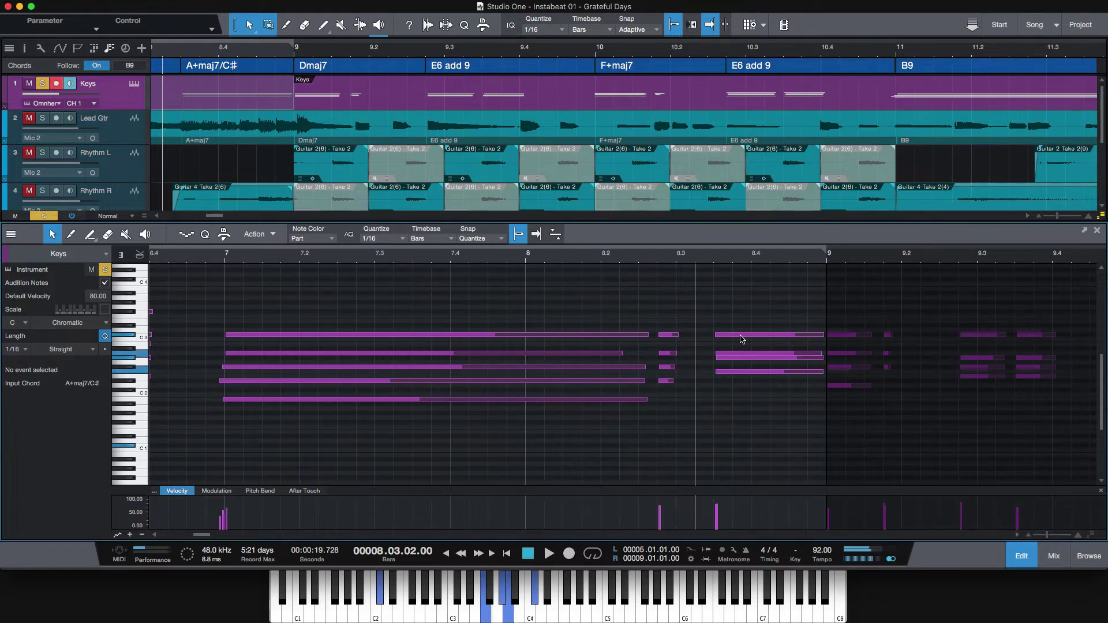
- Solo the Rhythm R guitar track instead of Keys and play its A+maj7/C# passage from bar 8, beat 3
{"action": "scroll", "coordinate": [188, 136], "scroll_direction": "down", "scroll_amount": 2}
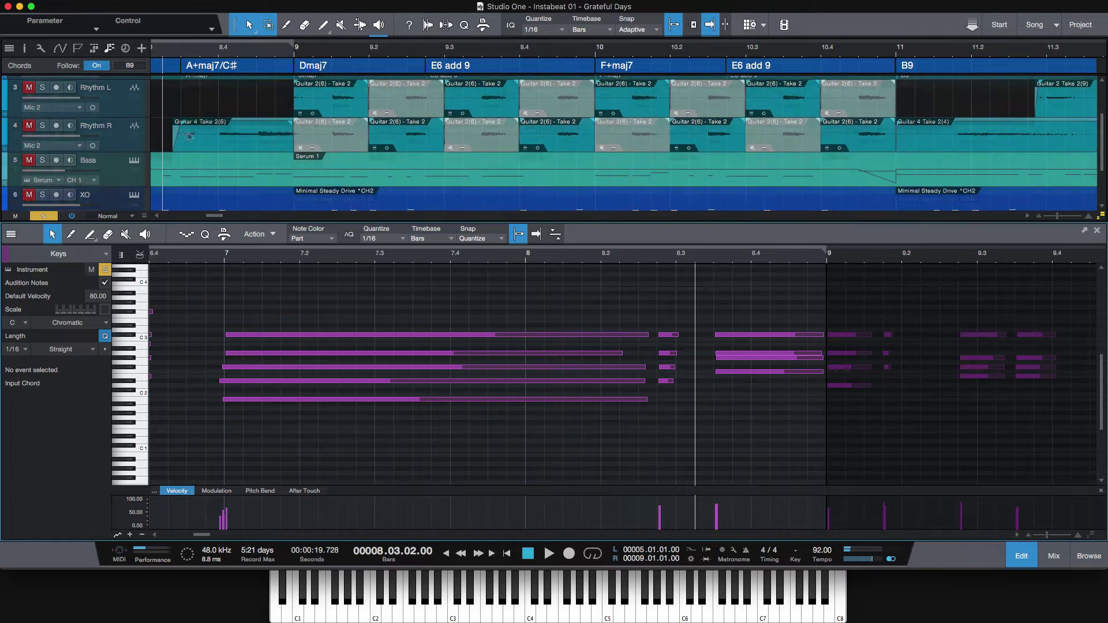
{"action": "left_click", "coordinate": [42, 125]}
{"action": "scroll", "coordinate": [63, 147], "scroll_direction": "up", "scroll_amount": 2}
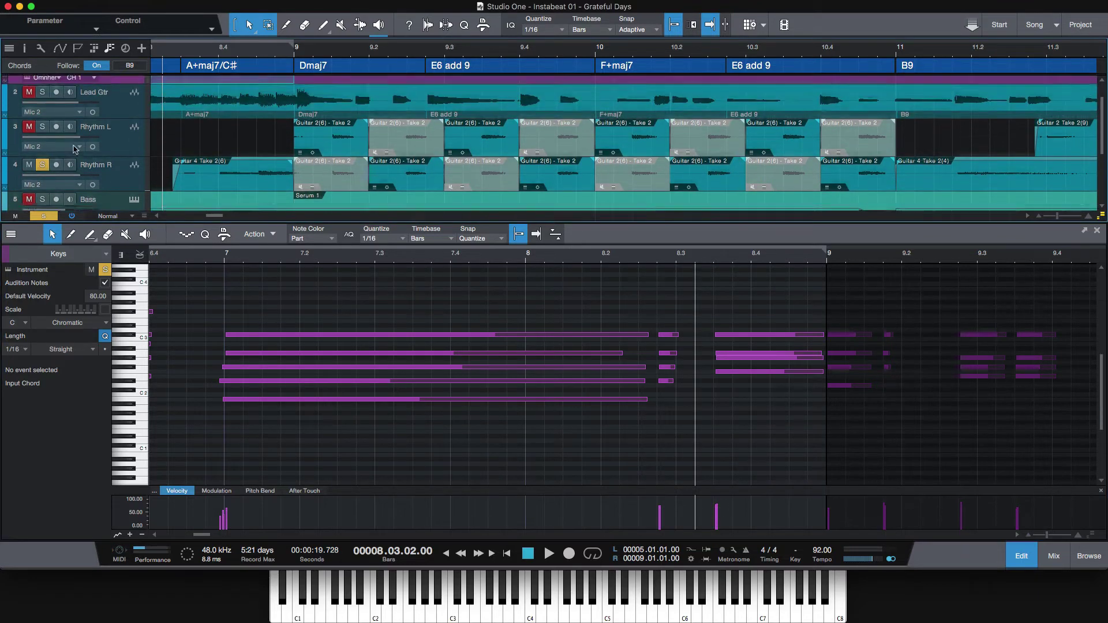
{"action": "scroll", "coordinate": [75, 149], "scroll_direction": "up", "scroll_amount": 1}
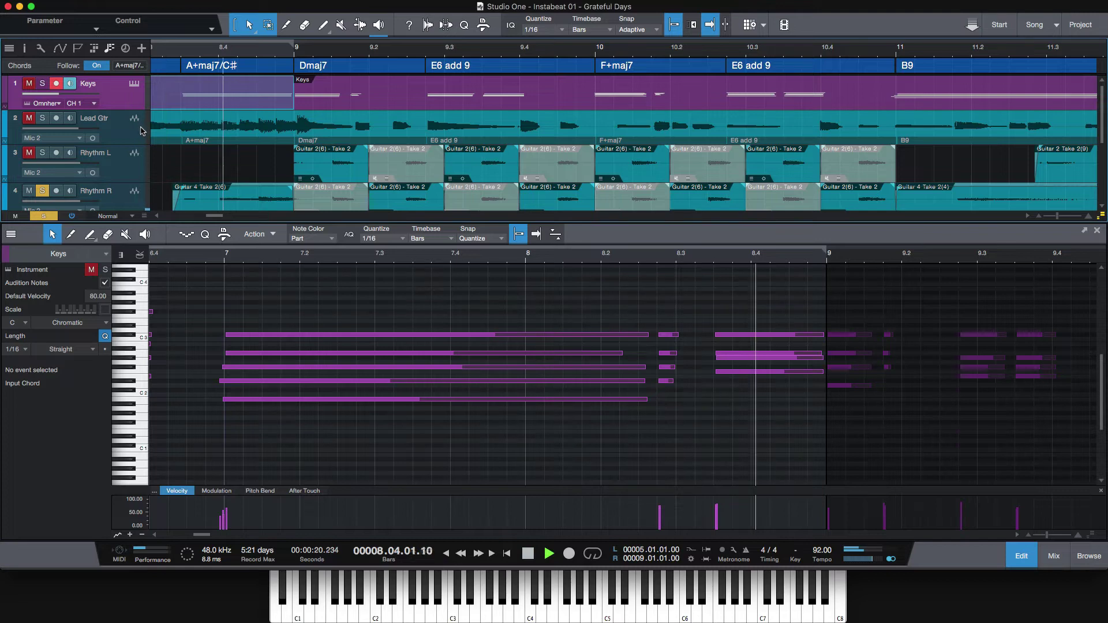
{"action": "key", "text": "space"}
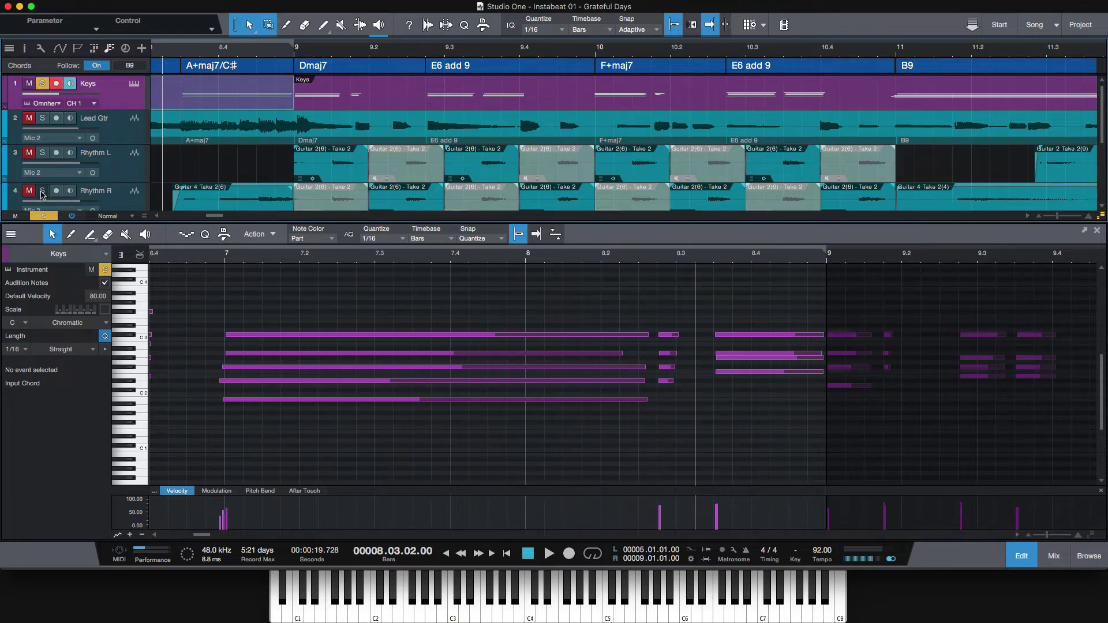
- Replay the A+maj7/C# passage from bar 8, beat 3 twice, stopping playback after each pass
{"action": "key", "text": "space"}
{"action": "key", "text": "space"}
{"action": "key", "text": "space"}
{"action": "key", "text": "space"}
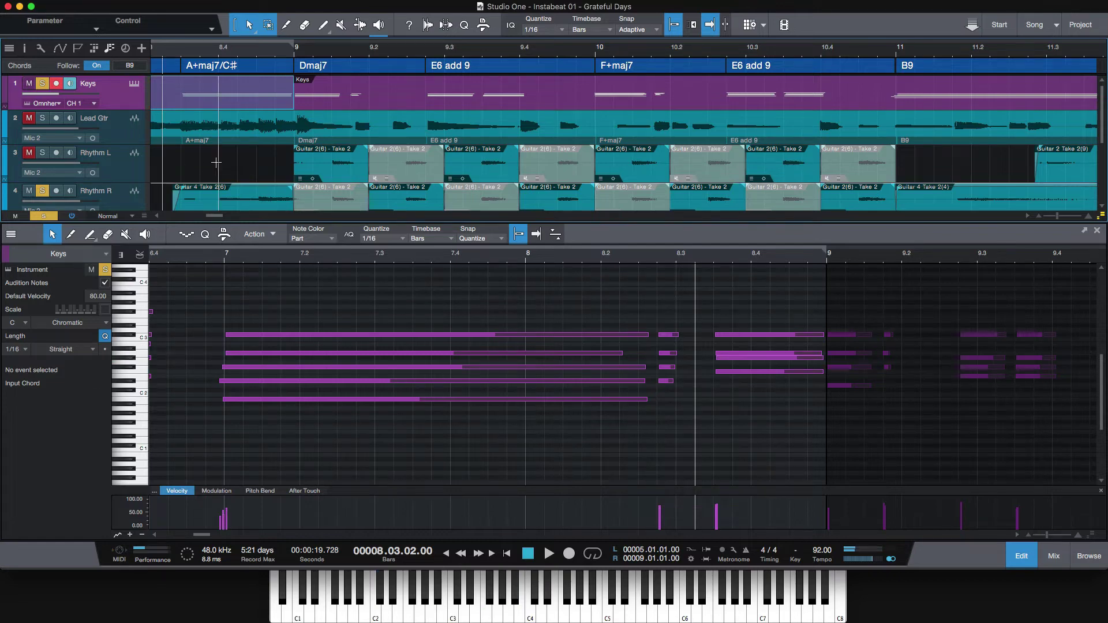
- Clear all track solos and play the full arrangement from the Dmaj7 chord at bar 5
{"action": "left_click", "coordinate": [50, 216]}
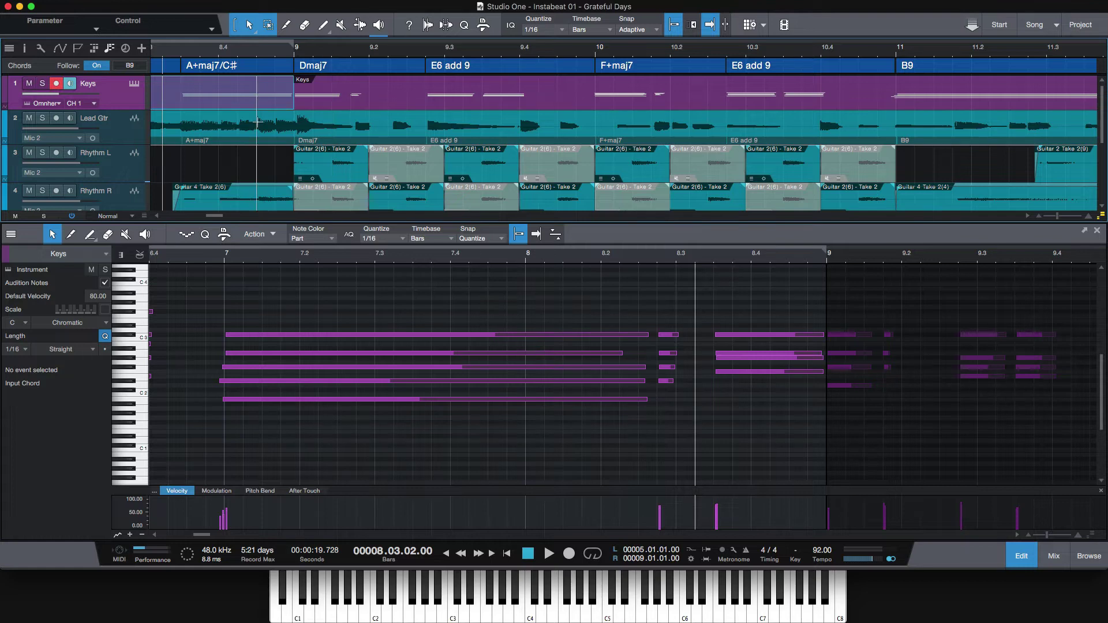
{"action": "scroll", "coordinate": [624, 124], "scroll_direction": "left", "scroll_amount": 10}
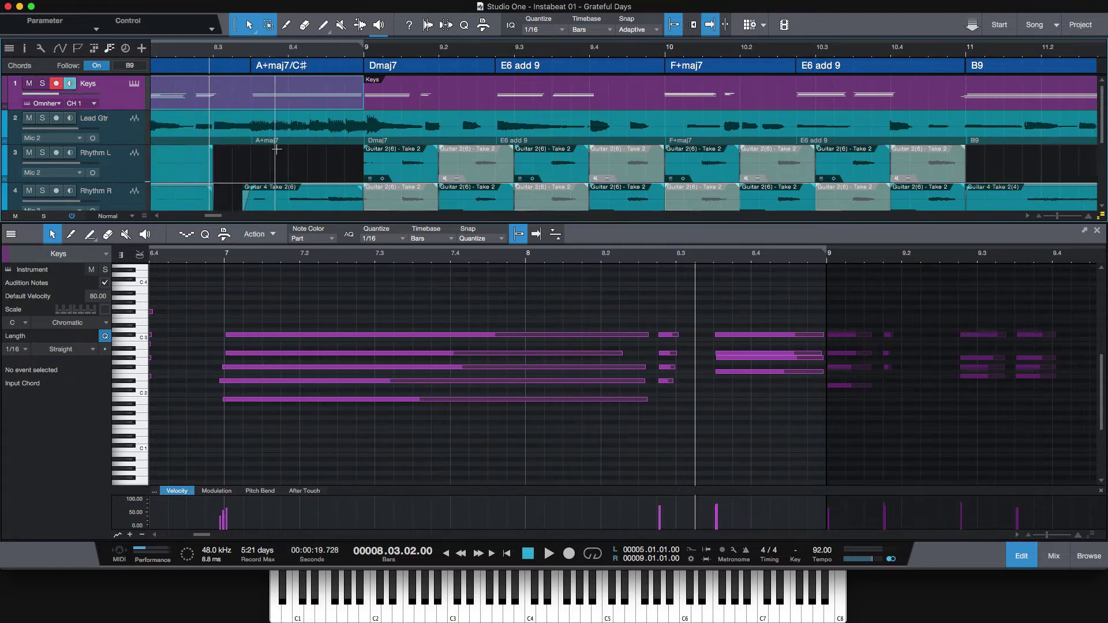
{"action": "scroll", "coordinate": [300, 97], "scroll_direction": "left", "scroll_amount": 4}
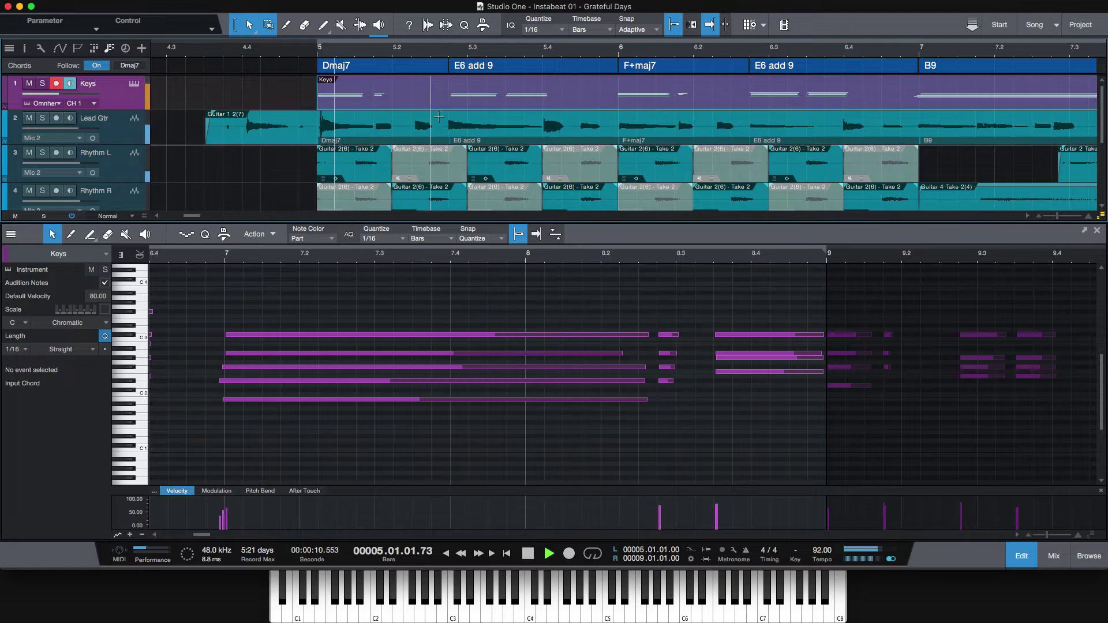
{"action": "scroll", "coordinate": [386, 290], "scroll_direction": "left", "scroll_amount": 6}
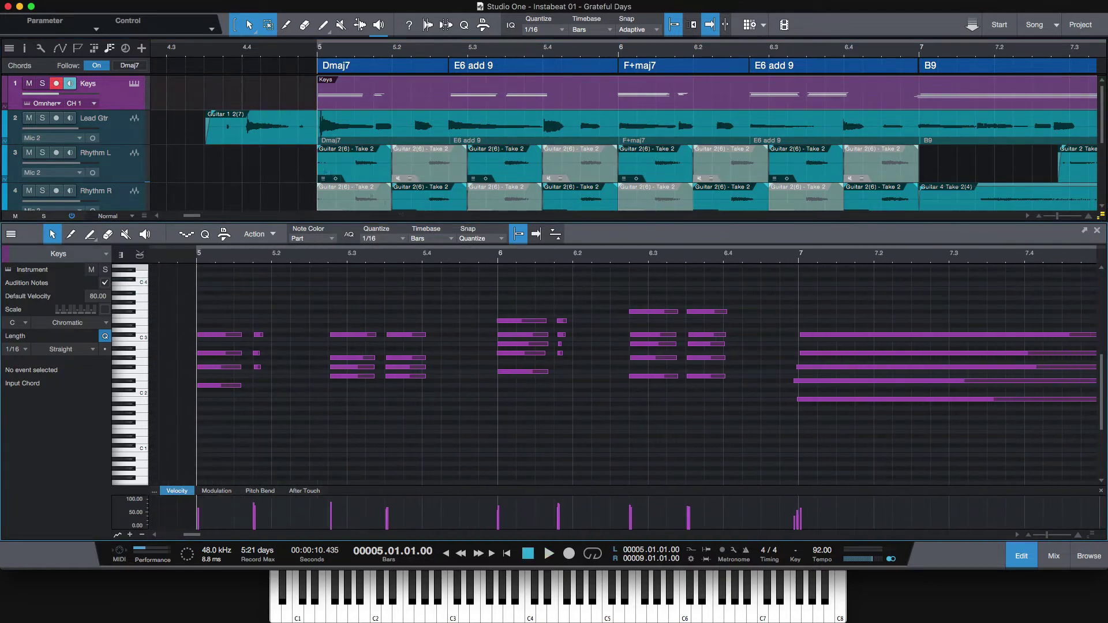
- Solo the Keys track and play its whole progression from bar 5 into bar 9
{"action": "left_click", "coordinate": [43, 84]}
{"action": "key", "text": "space"}
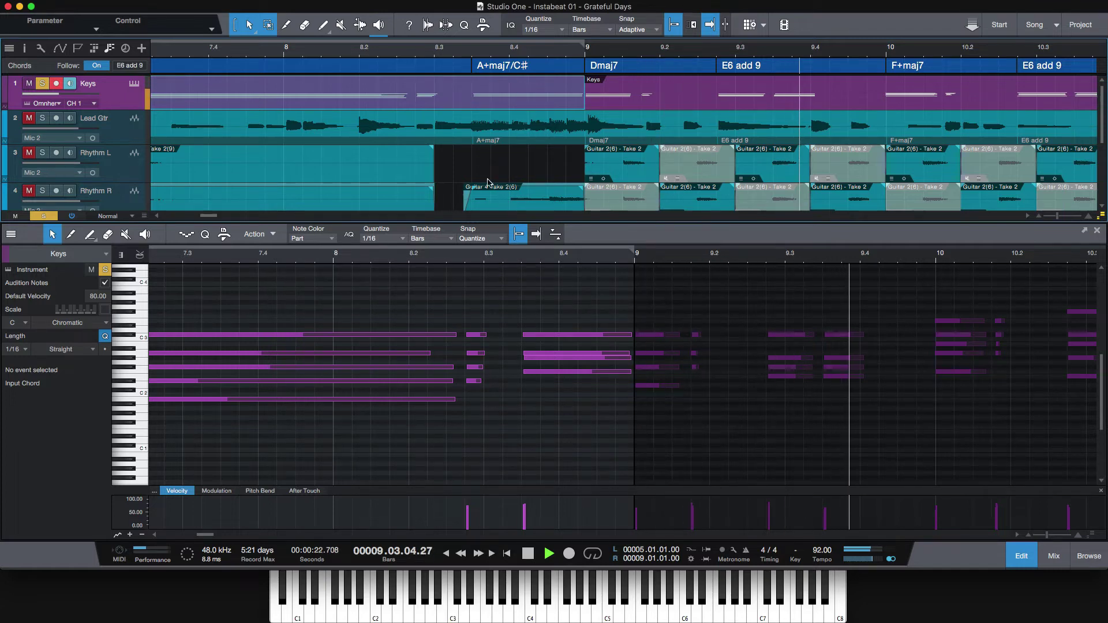
{"action": "key", "text": "space"}
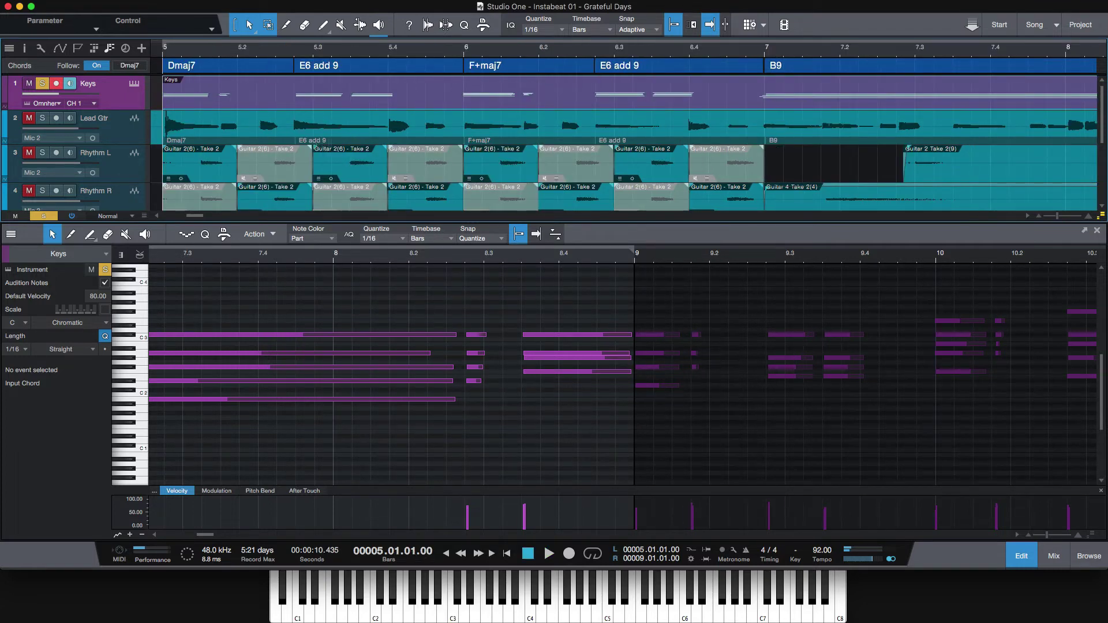
- Solo the Bass track instead of Keys and show its notes in the note editor
{"action": "scroll", "coordinate": [74, 167], "scroll_direction": "down", "scroll_amount": 3}
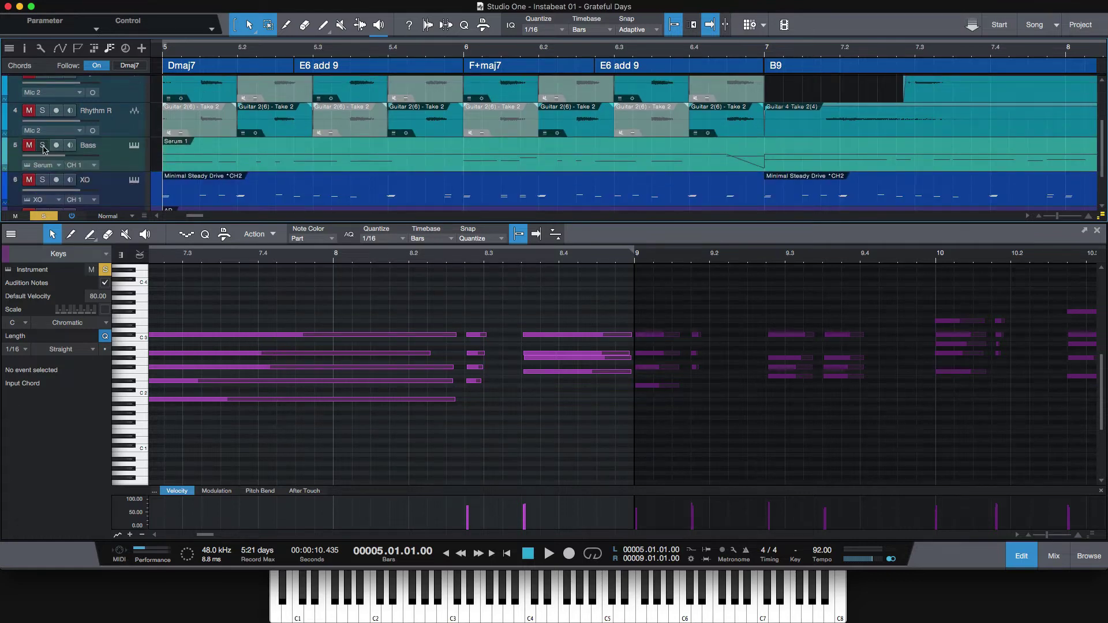
{"action": "scroll", "coordinate": [75, 138], "scroll_direction": "up", "scroll_amount": 3}
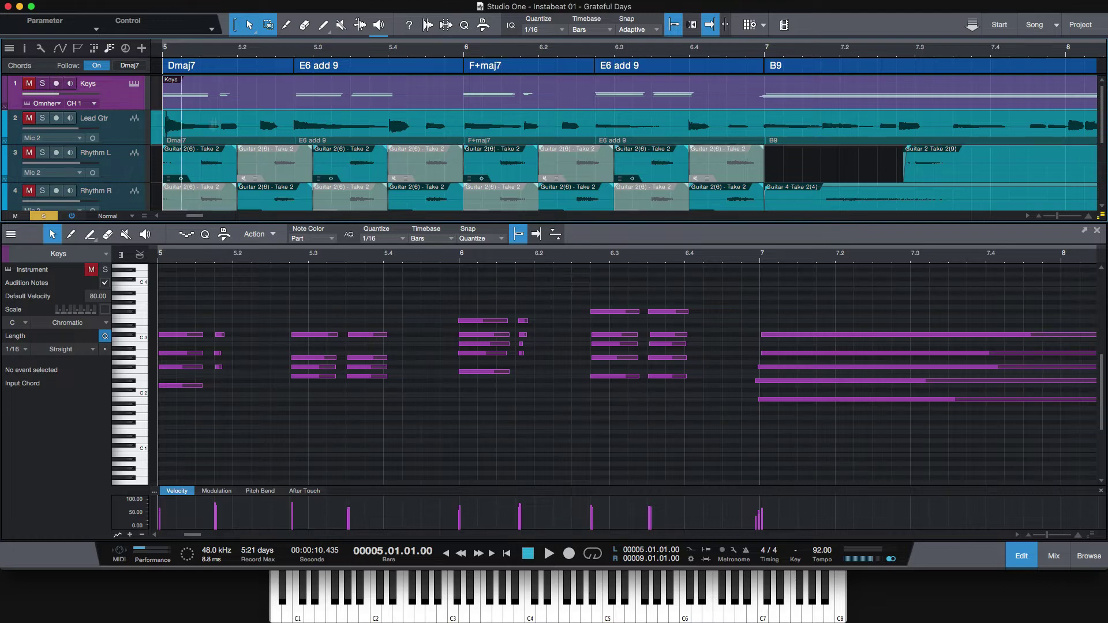
{"action": "scroll", "coordinate": [87, 101], "scroll_direction": "down", "scroll_amount": 6}
{"action": "left_click", "coordinate": [112, 110]}
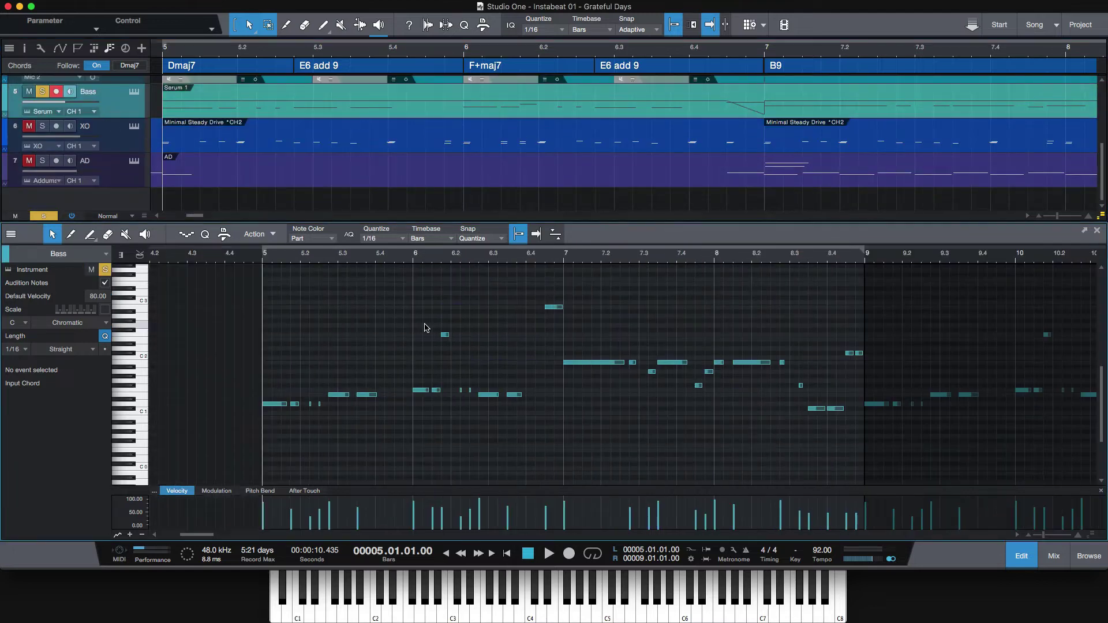
- Play the soloed Bass line twice from bar 5 into bar 8, stopping playback after each pass
{"action": "key", "text": "space"}
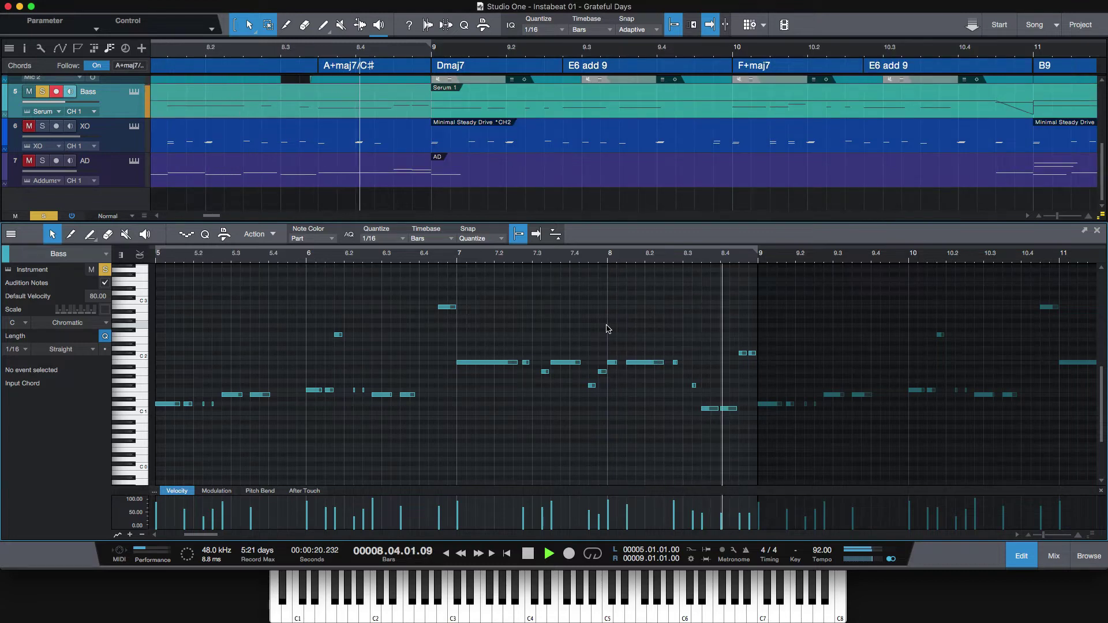
{"action": "key", "text": "space"}
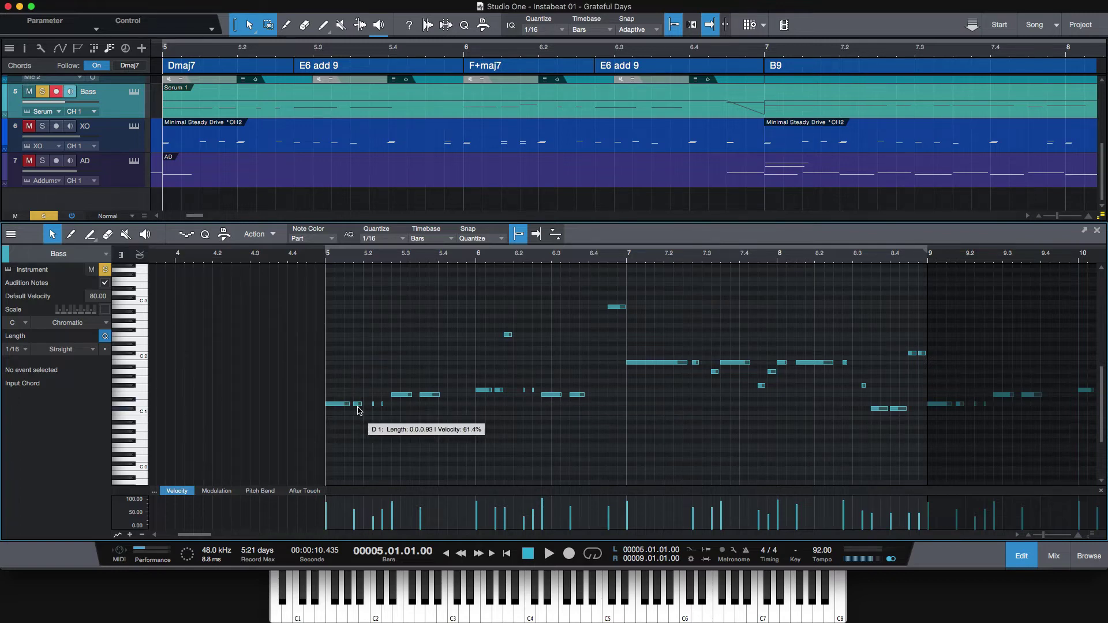
{"action": "key", "text": "space"}
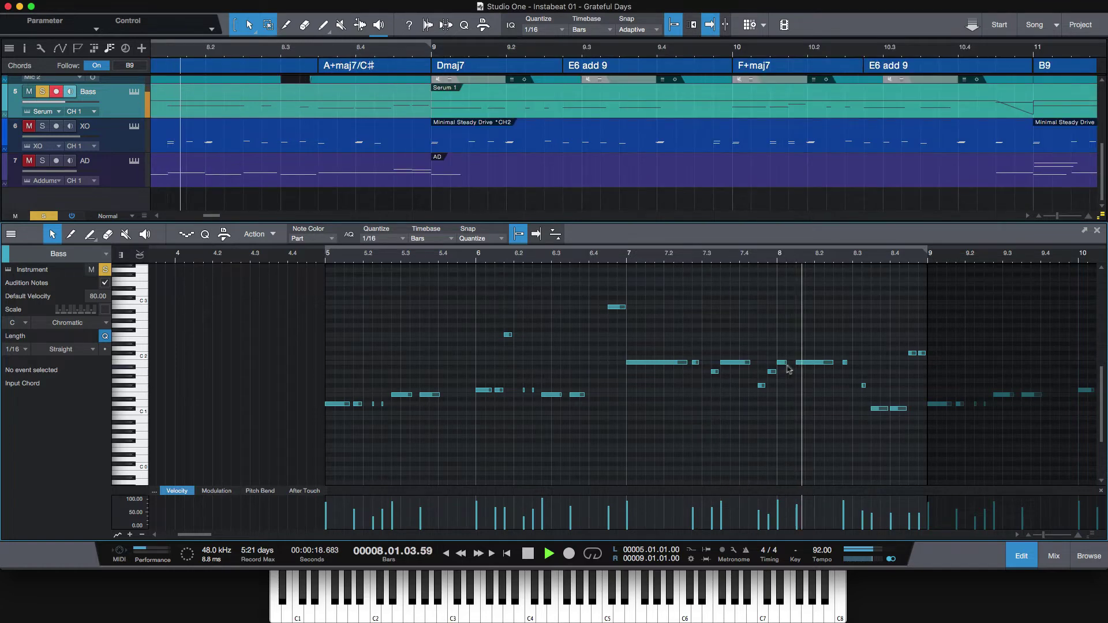
{"action": "key", "text": "space"}
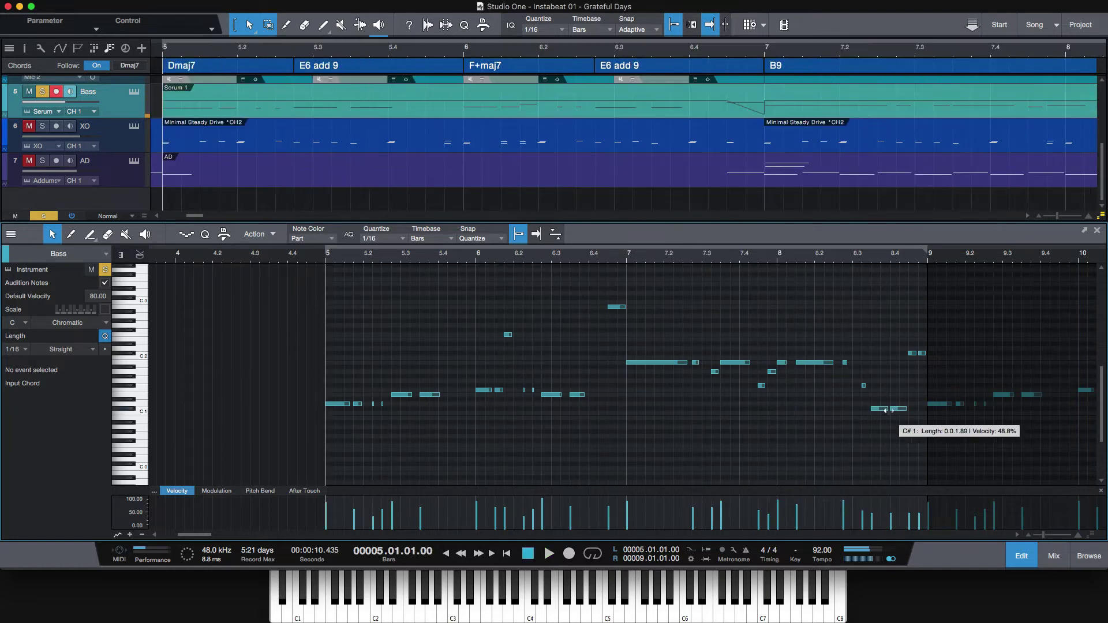
- Play the soloed Bass part's C# notes under the A+maj7/C# chord from bar 8, beat 3
{"action": "left_click", "coordinate": [868, 262]}
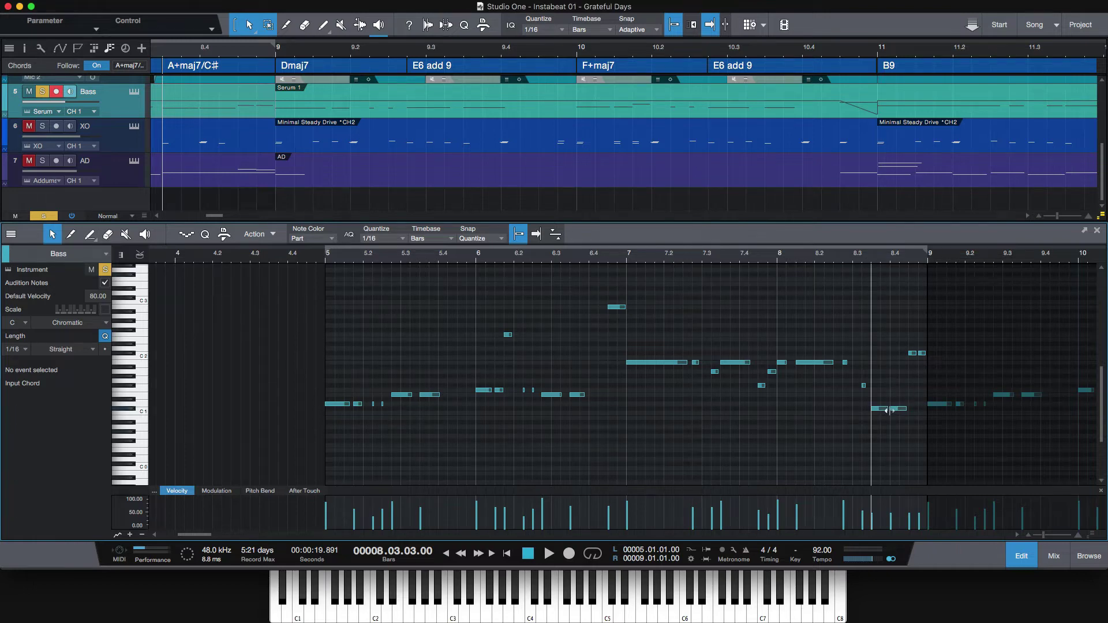
{"action": "key", "text": "space"}
{"action": "key", "text": "space"}
{"action": "key", "text": "space"}
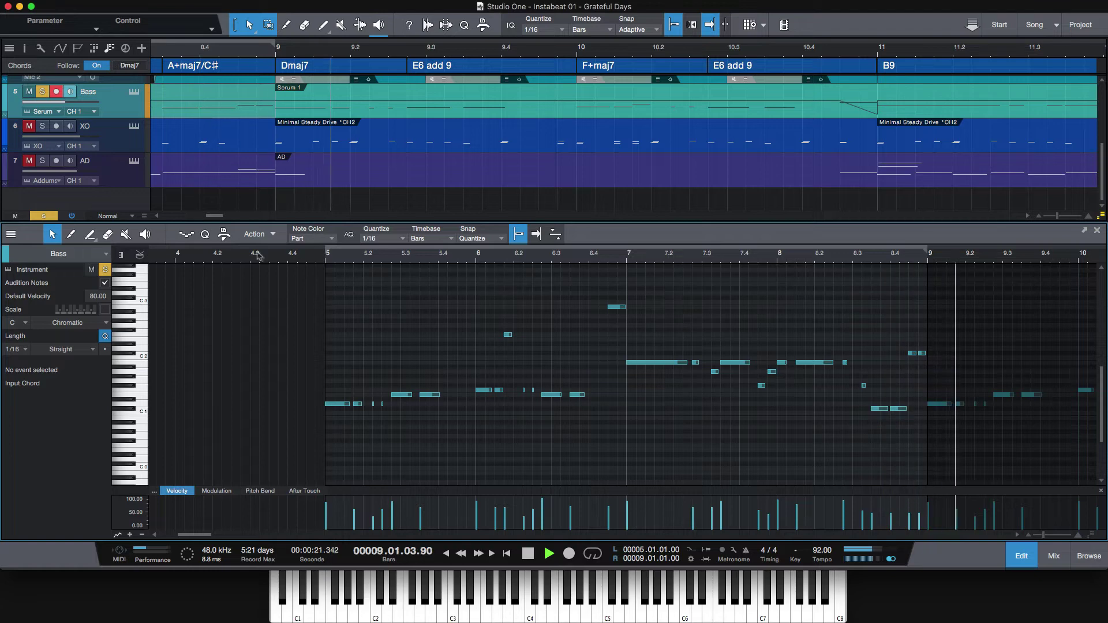
{"action": "key", "text": "space"}
- Solo Keys together with Bass and play both parts from bar 5 into bar 8
{"action": "left_click", "coordinate": [327, 263]}
{"action": "scroll", "coordinate": [68, 132], "scroll_direction": "up", "scroll_amount": 4}
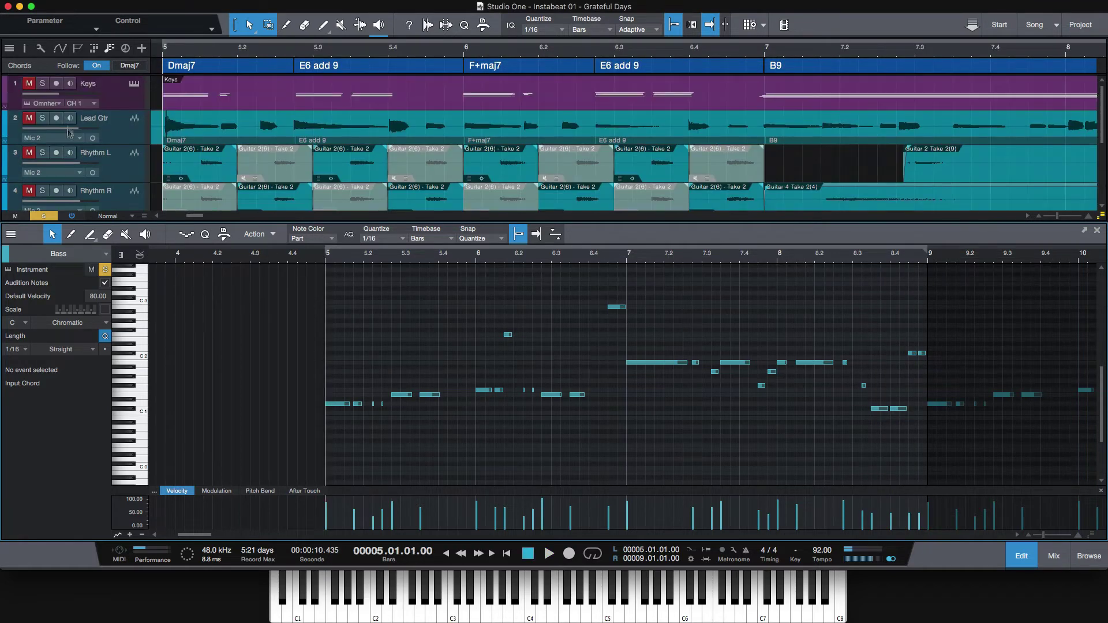
{"action": "left_click", "coordinate": [43, 84]}
{"action": "key", "text": "space"}
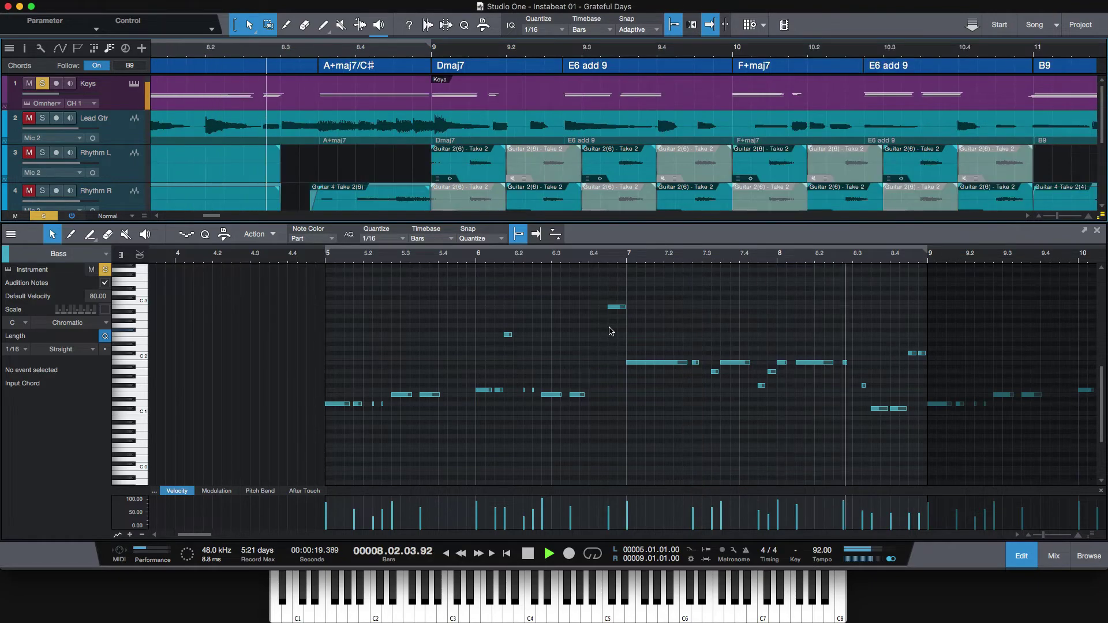
{"action": "key", "text": "space"}
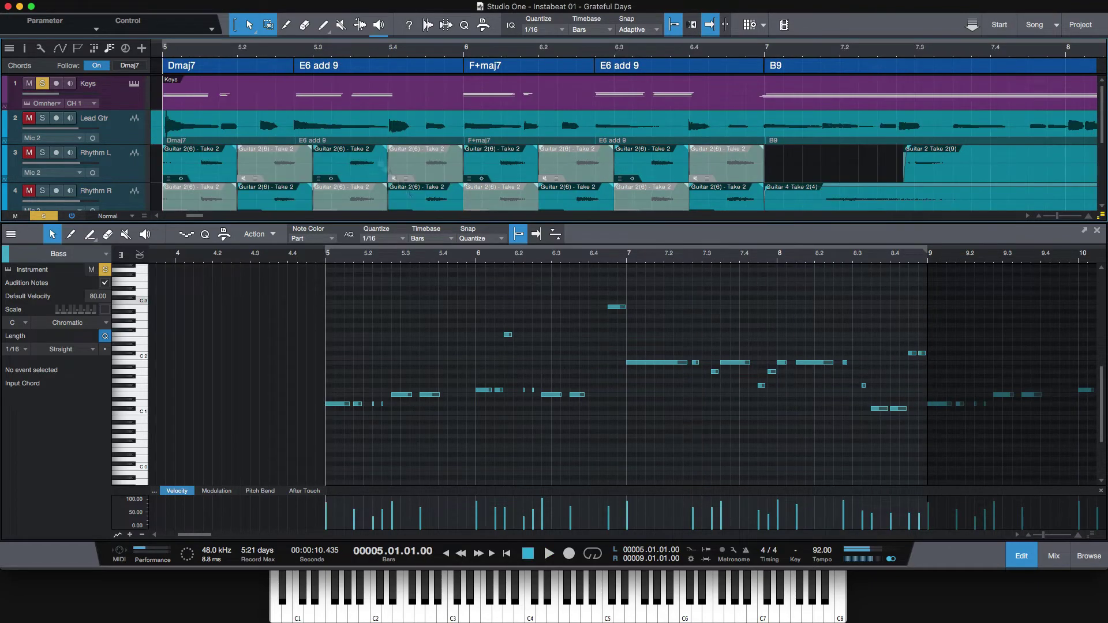
- Solo the Rhythm L and Rhythm R guitar tracks in place of Keys and Bass
{"action": "scroll", "coordinate": [302, 137], "scroll_direction": "down", "scroll_amount": 5}
{"action": "scroll", "coordinate": [300, 136], "scroll_direction": "up", "scroll_amount": 5}
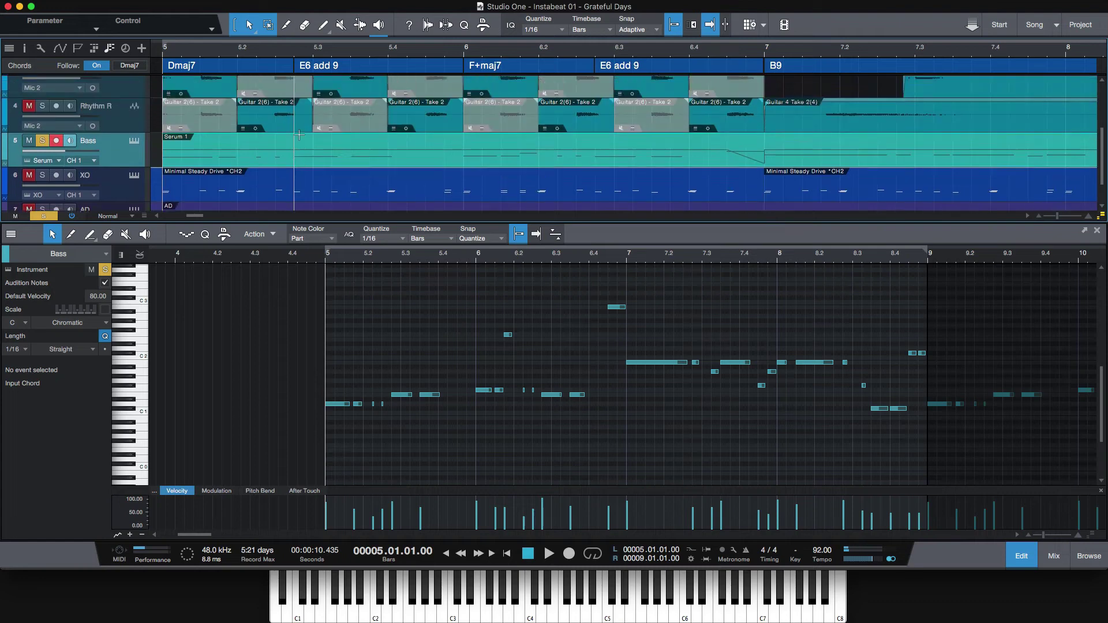
{"action": "scroll", "coordinate": [168, 175], "scroll_direction": "down", "scroll_amount": 3}
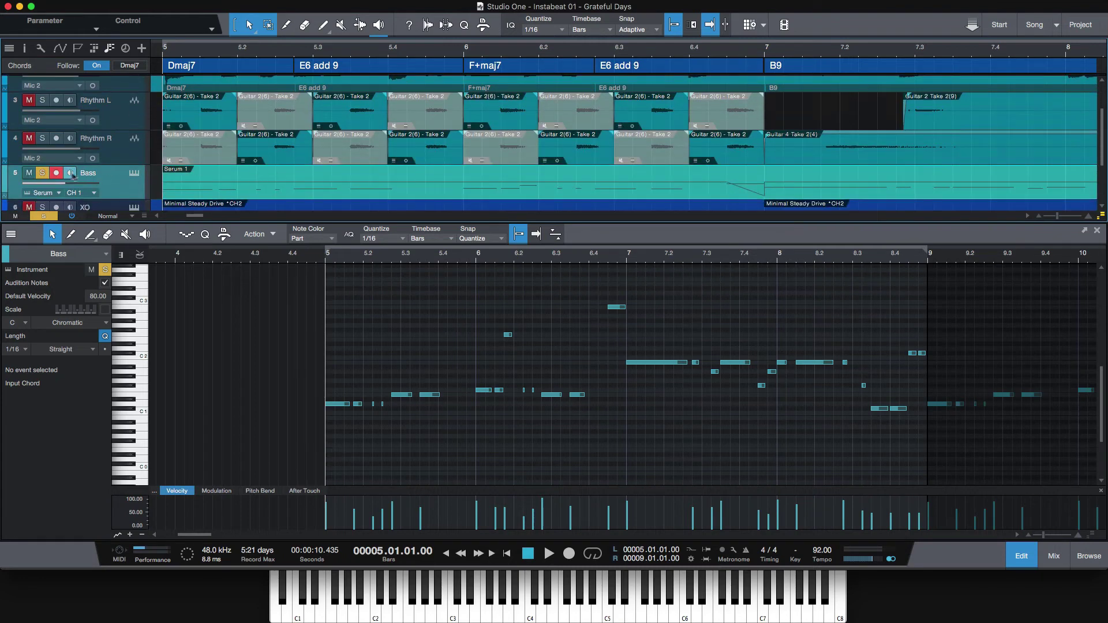
{"action": "scroll", "coordinate": [52, 106], "scroll_direction": "up", "scroll_amount": 3}
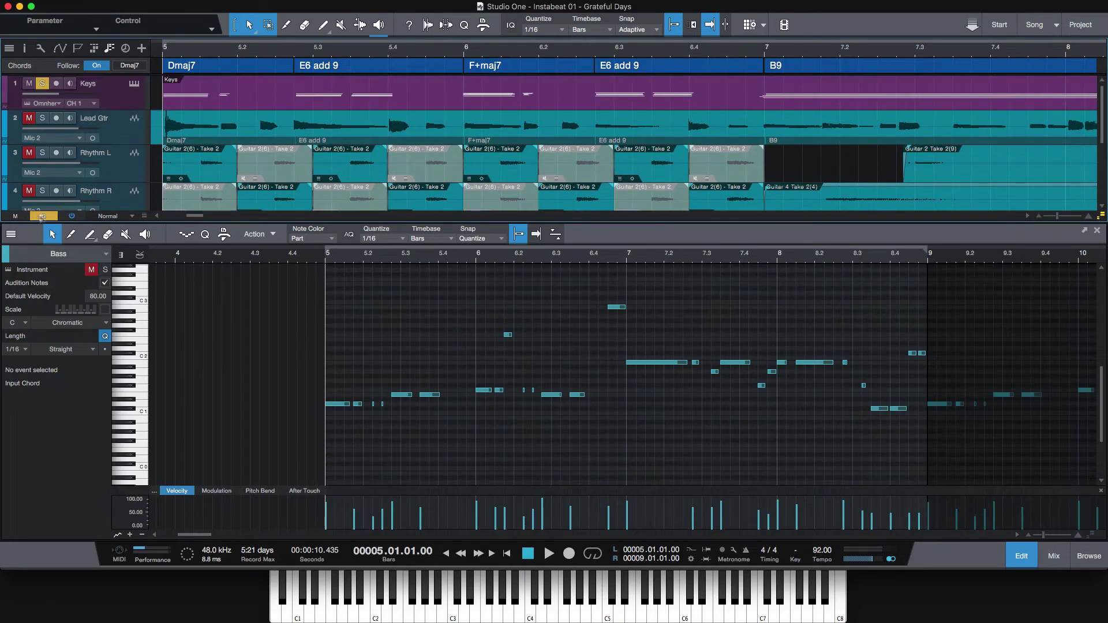
{"action": "left_click", "coordinate": [42, 152]}
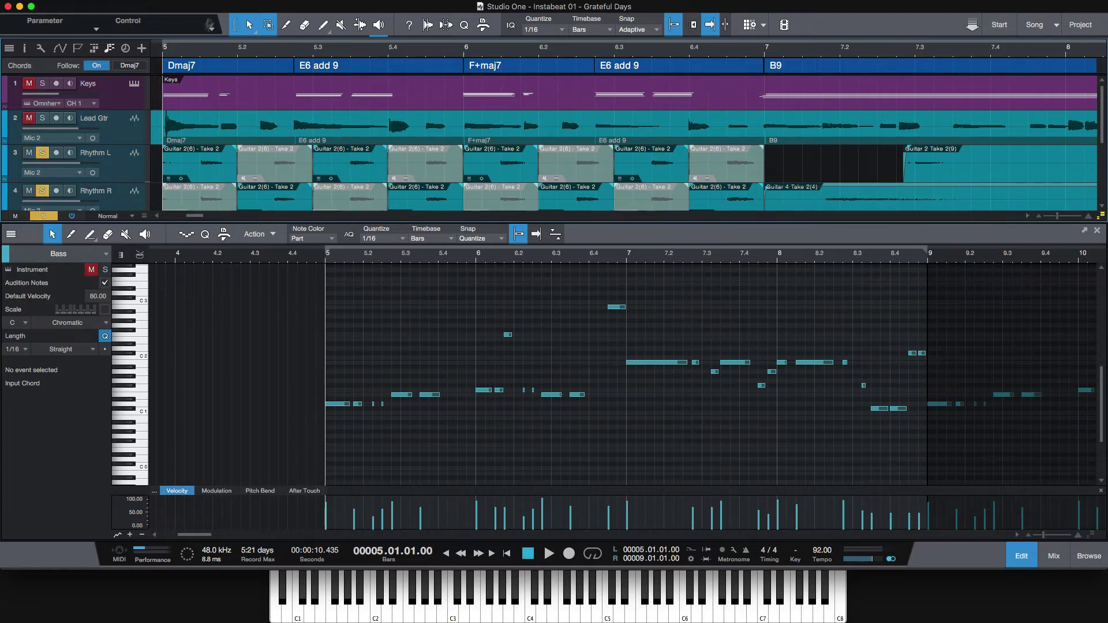
- Play the soloed rhythm guitars from bar 5 into bar 8 and close the note editor
{"action": "key", "text": "space"}
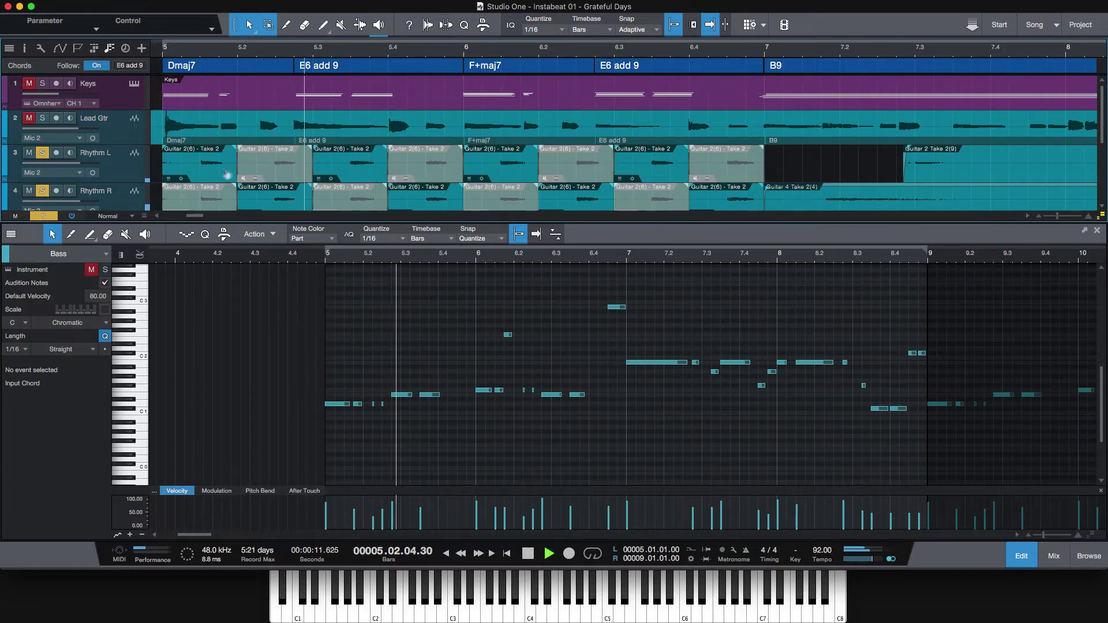
{"action": "left_click", "coordinate": [1021, 556]}
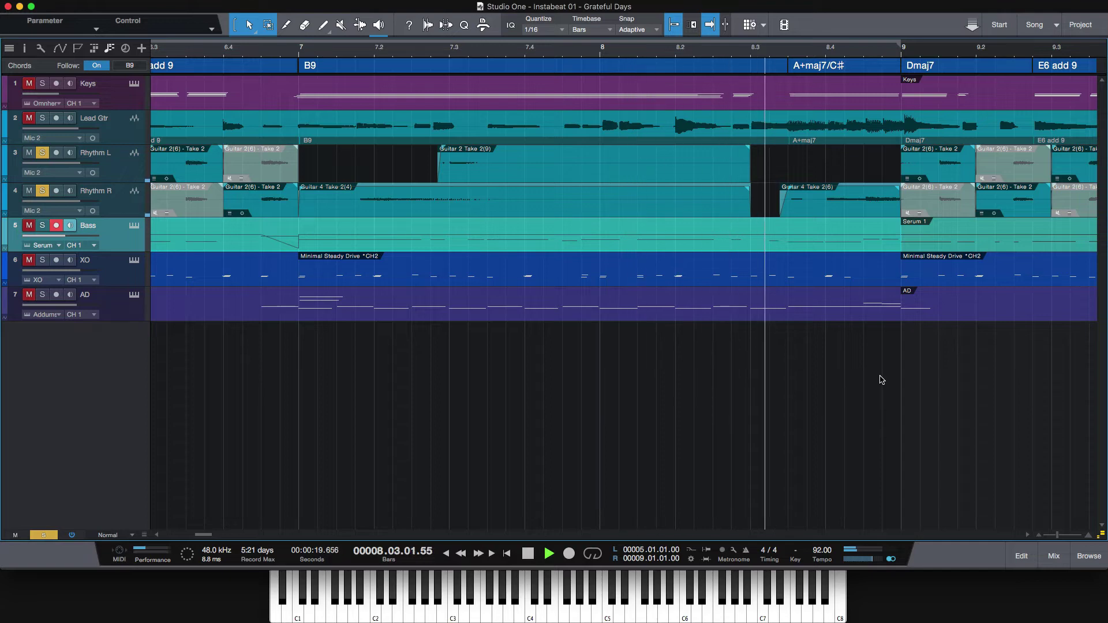
{"action": "key", "text": "space"}
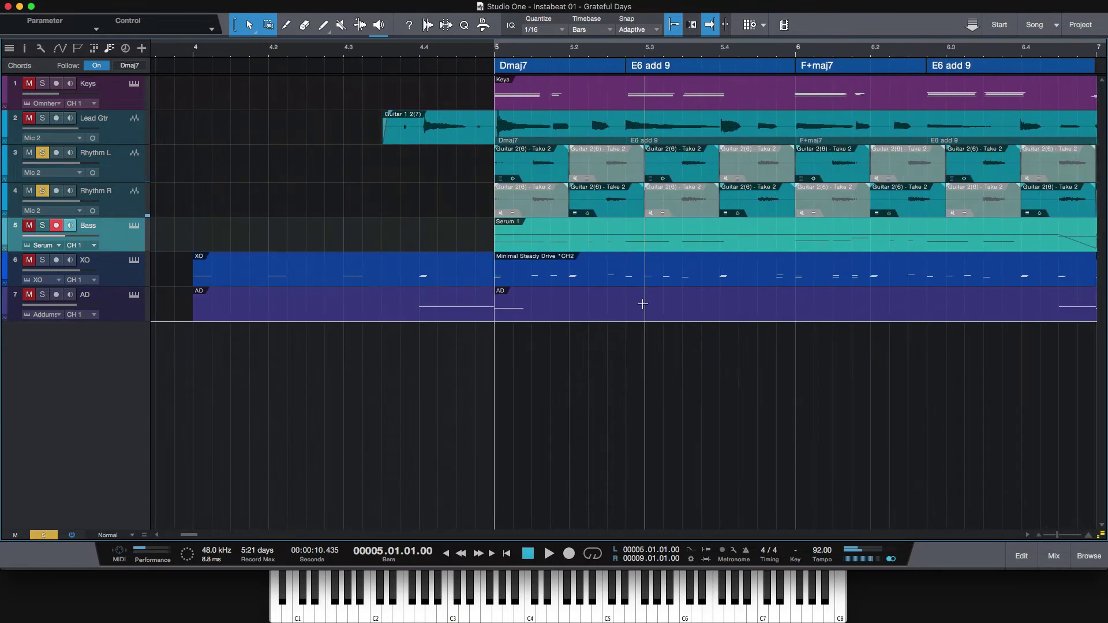
- Replay the soloed rhythm guitars' alternating chord stabs from bar 5 into bar 6
{"action": "scroll", "coordinate": [623, 268], "scroll_direction": "right", "scroll_amount": 5}
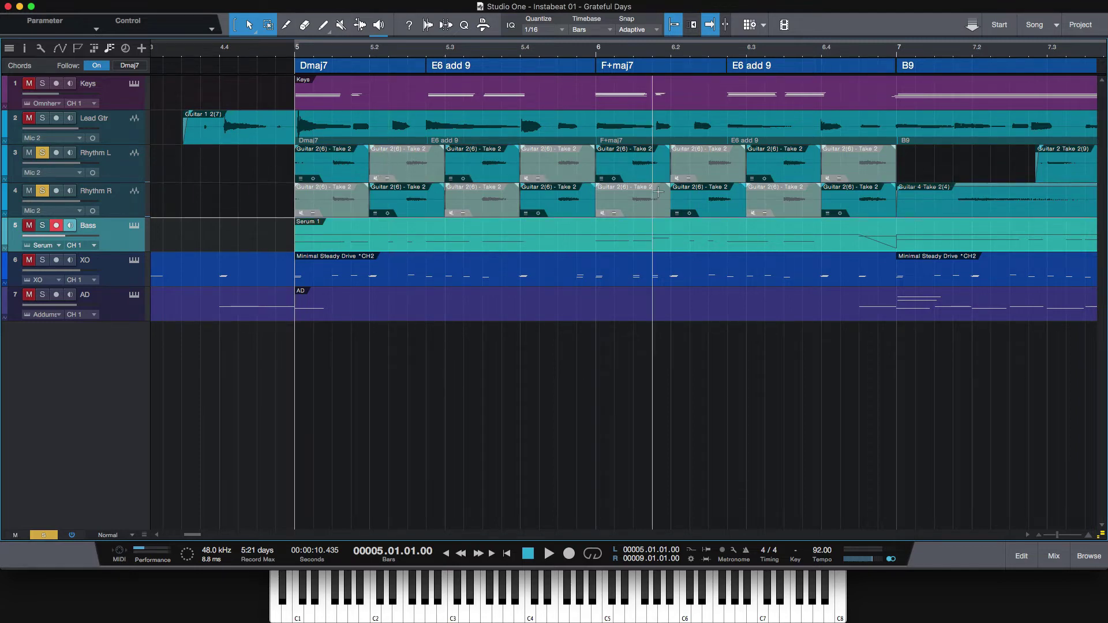
{"action": "key", "text": "space"}
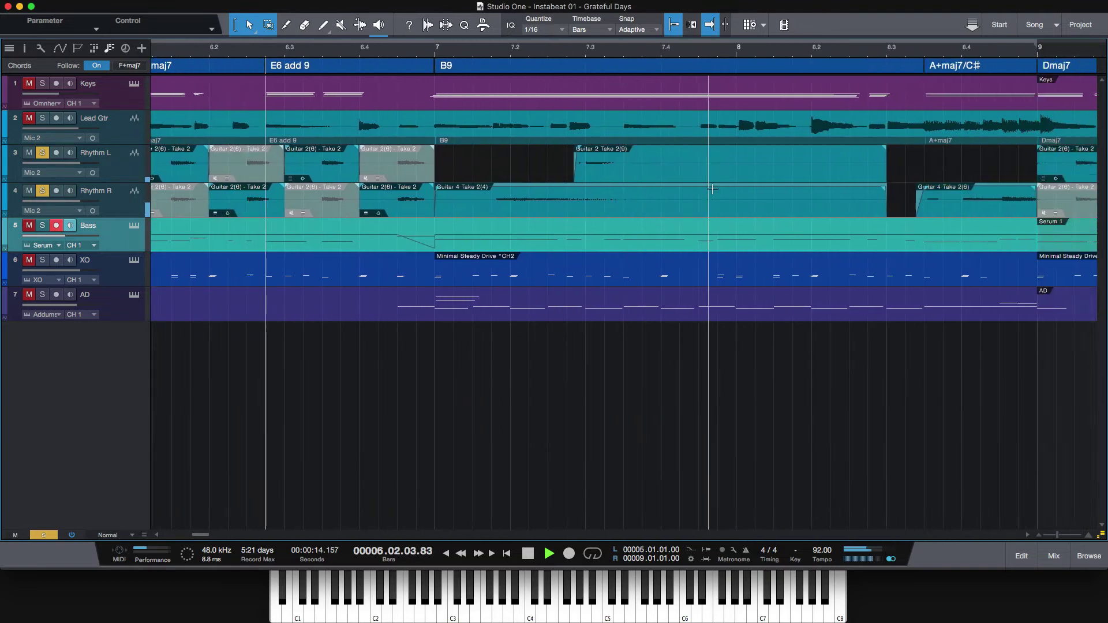
{"action": "key", "text": "space"}
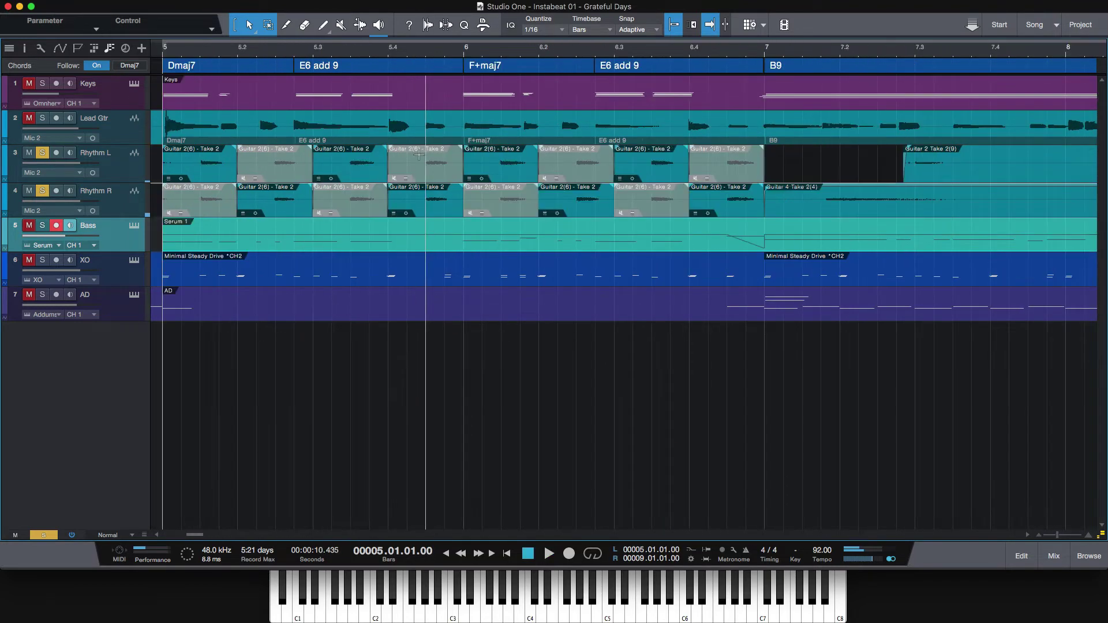
- Play the soloed rhythm guitars' B9 passage from bar 7, and again from late in beat 2 at Rhythm L's entry
{"action": "left_click", "coordinate": [764, 53]}
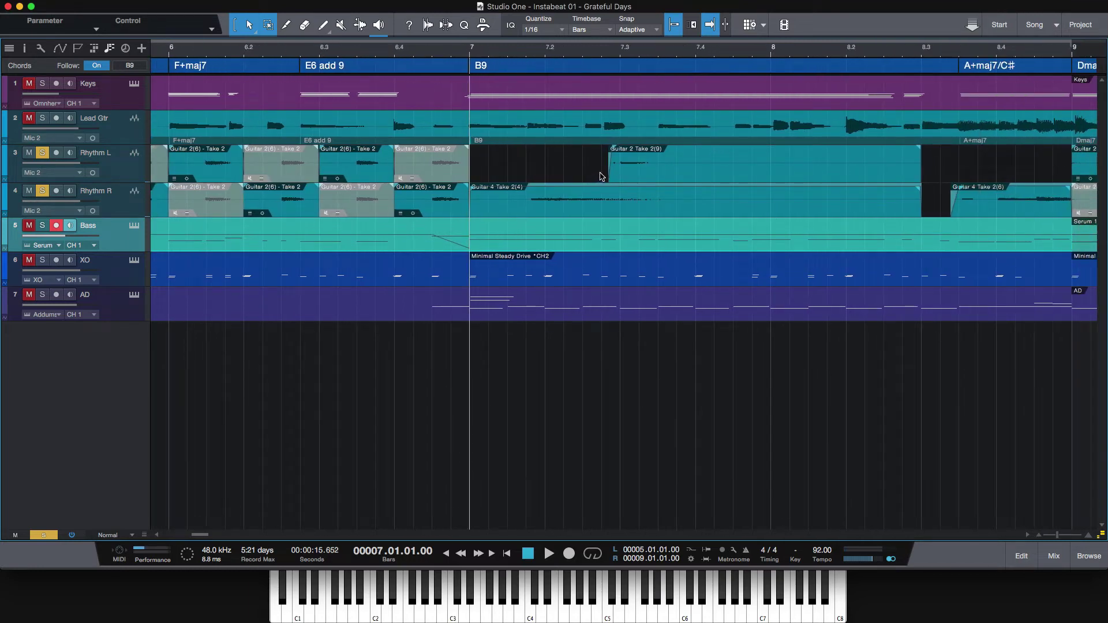
{"action": "key", "text": "space"}
{"action": "key", "text": "space"}
{"action": "left_click", "coordinate": [602, 56]}
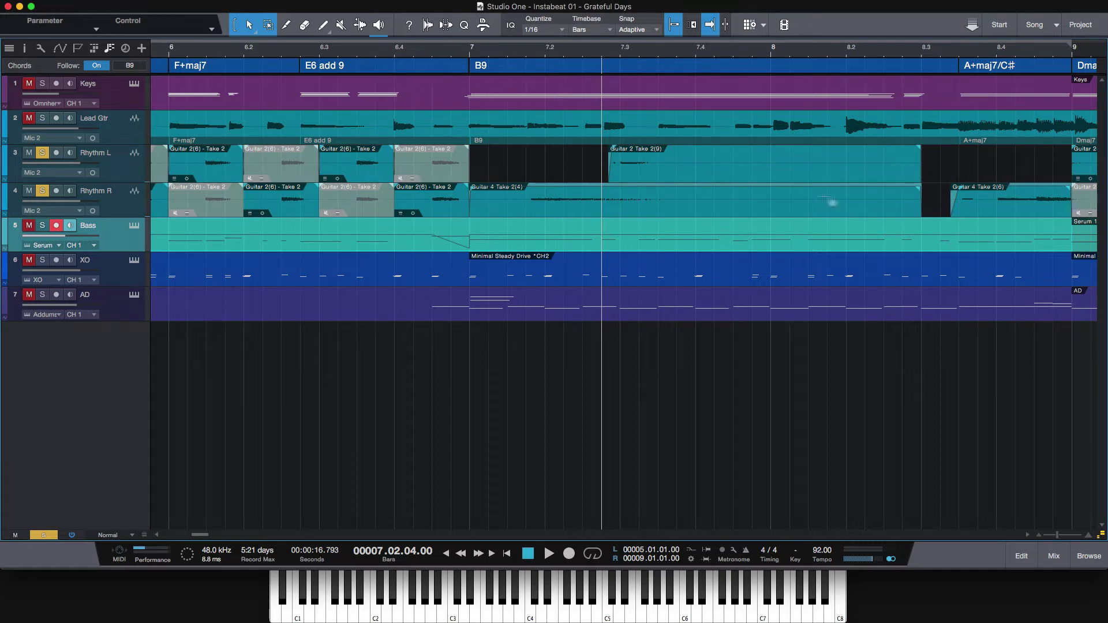
{"action": "key", "text": "space"}
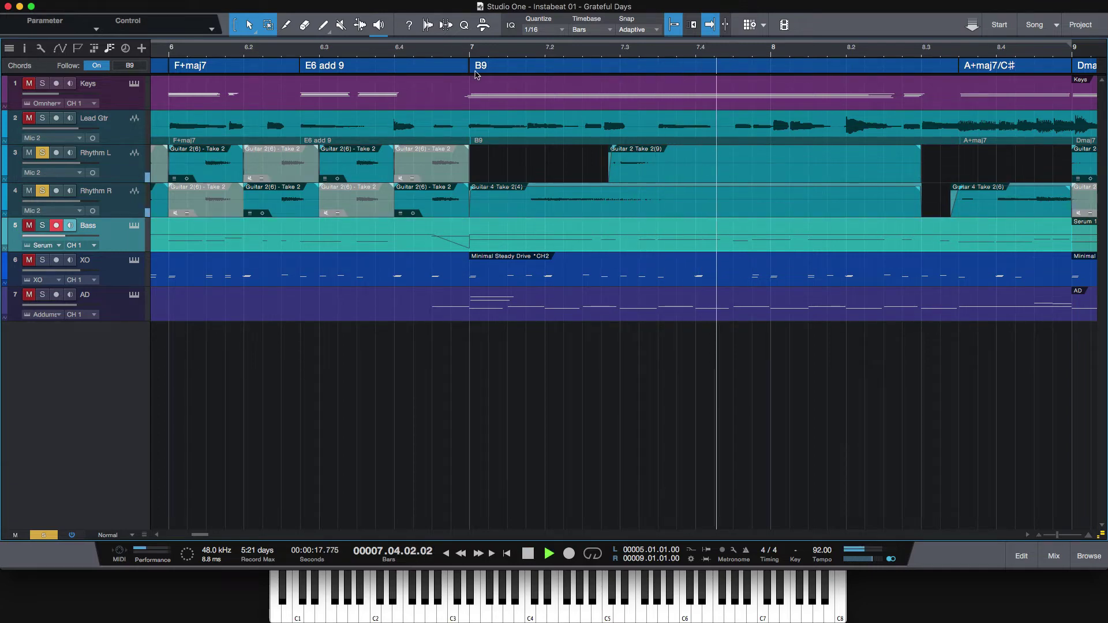
- Replay the rhythm guitars' B9 passage from bar 7, and play their A+maj7/C# passage from bar 8, beat 3
{"action": "left_click", "coordinate": [475, 54]}
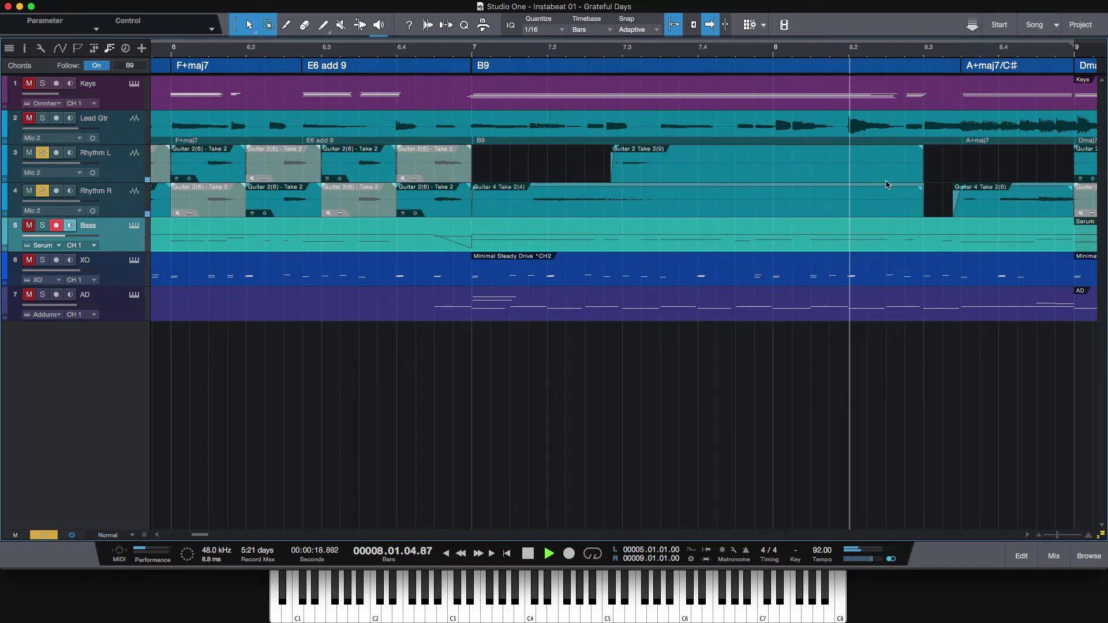
{"action": "key", "text": "space"}
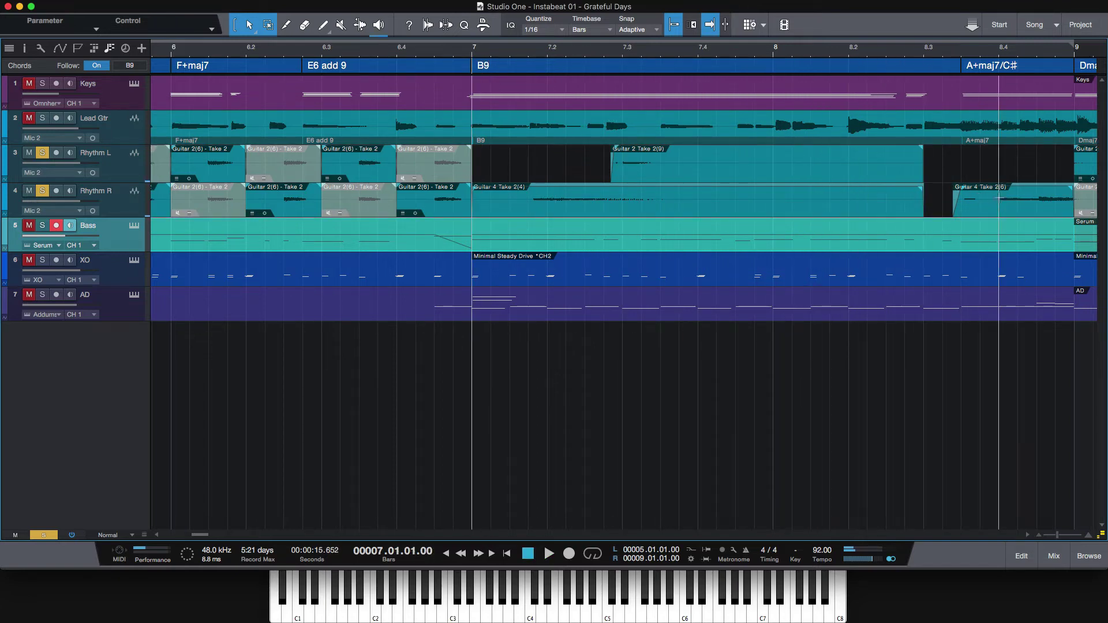
{"action": "left_click", "coordinate": [955, 53]}
{"action": "key", "text": "space"}
{"action": "key", "text": "space"}
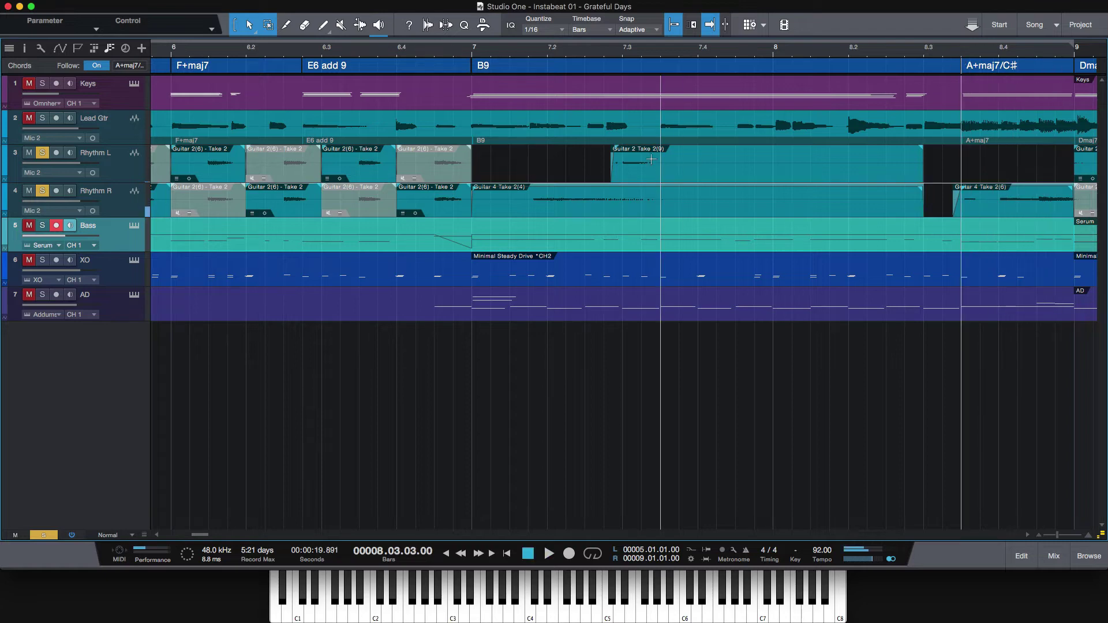
- Clear the rhythm guitars' solo and solo the XO and AD drum tracks
{"action": "scroll", "coordinate": [483, 210], "scroll_direction": "left", "scroll_amount": 10}
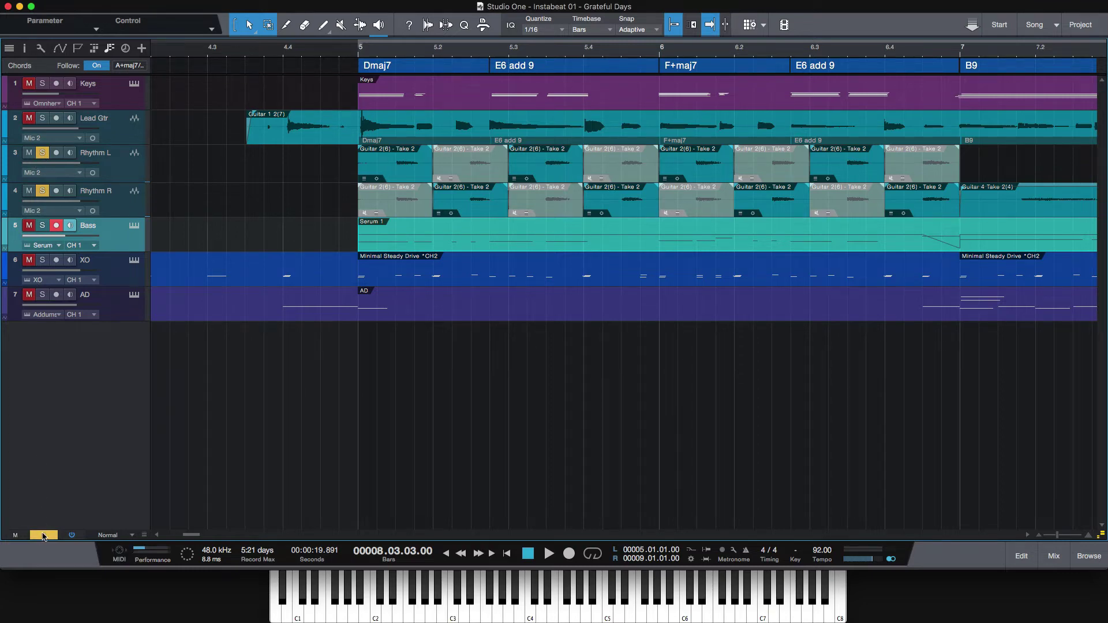
{"action": "left_click", "coordinate": [42, 535]}
{"action": "left_click", "coordinate": [43, 260]}
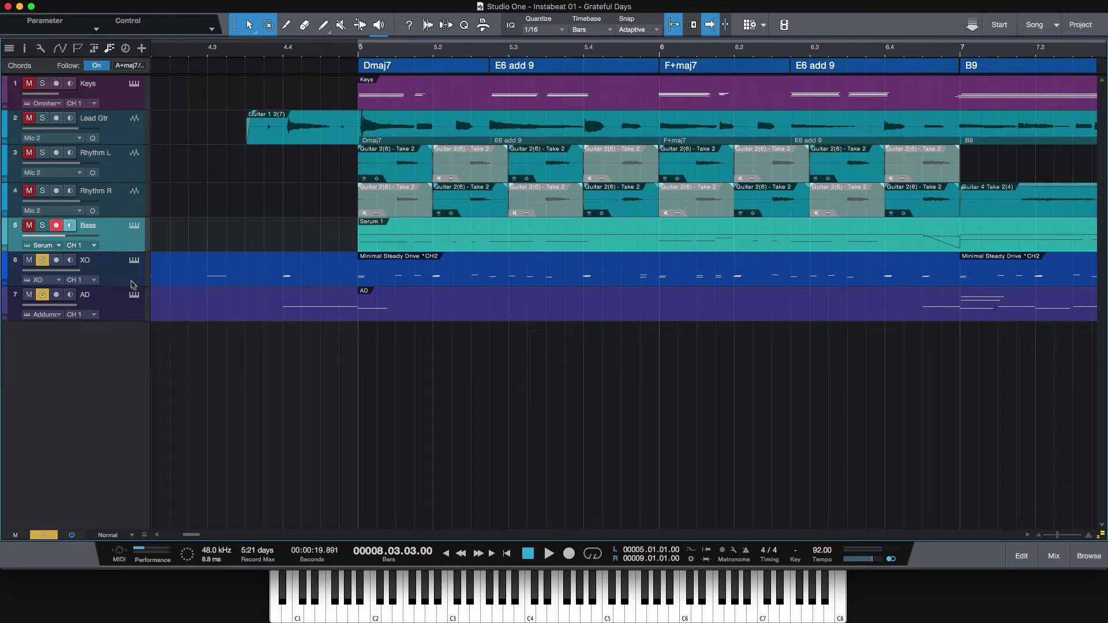
- Play the soloed XO and AD drums from bar 5 into bar 8
{"action": "left_click", "coordinate": [357, 55]}
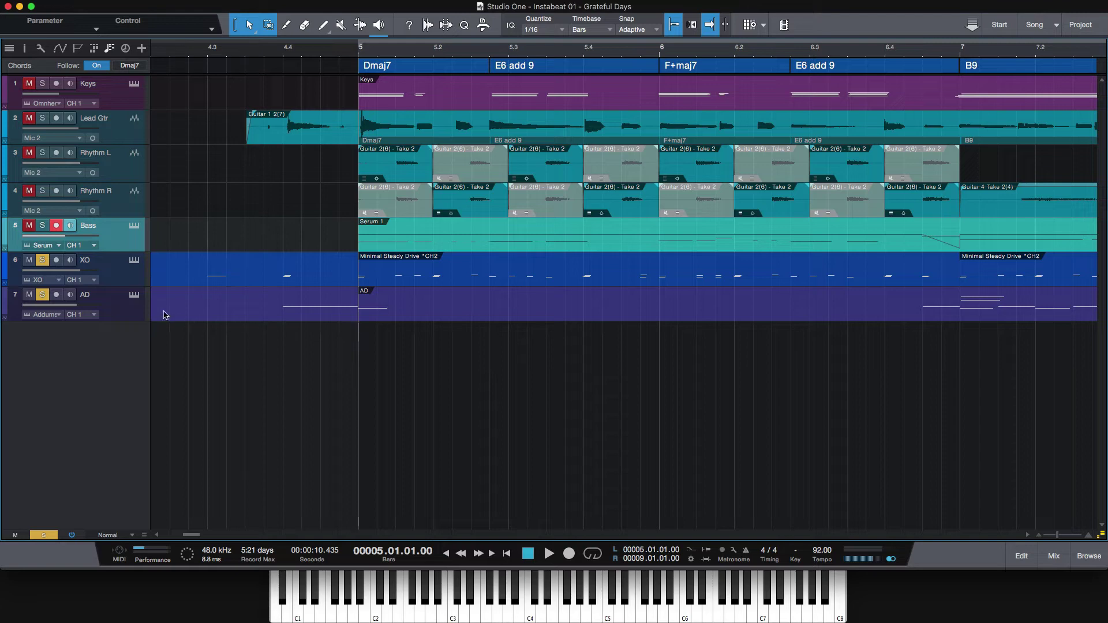
{"action": "scroll", "coordinate": [444, 322], "scroll_direction": "right", "scroll_amount": 5}
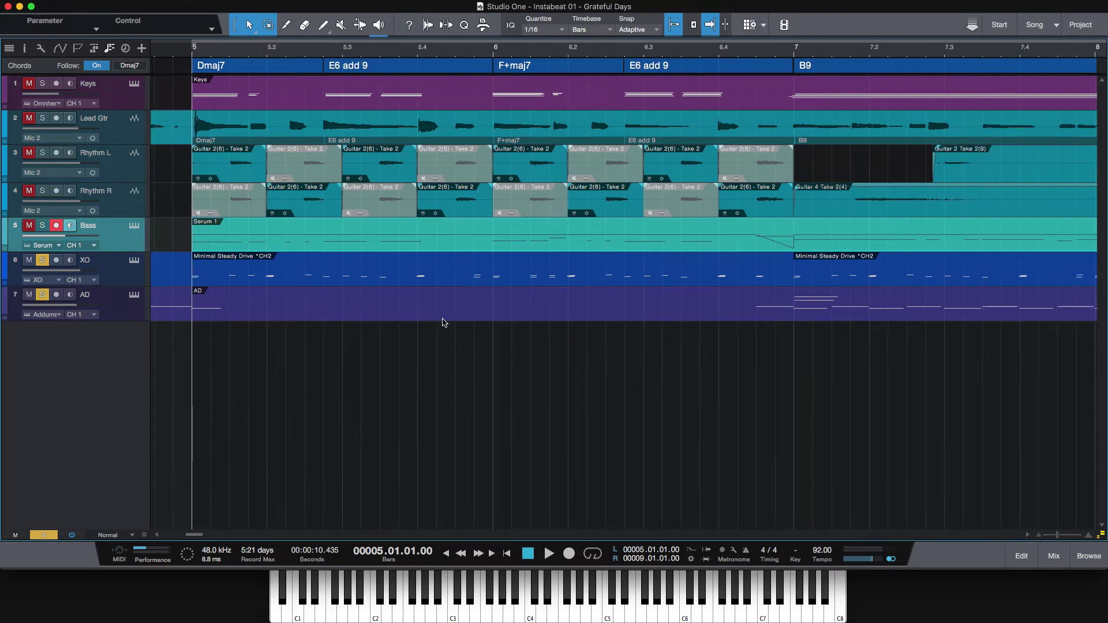
{"action": "key", "text": "w"}
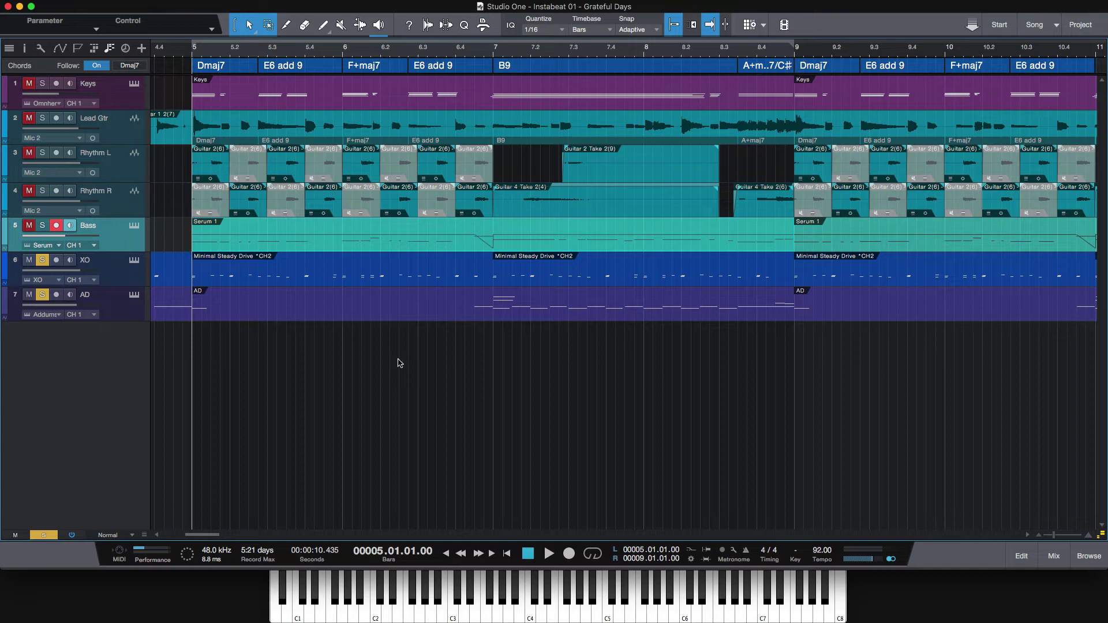
{"action": "key", "text": "space"}
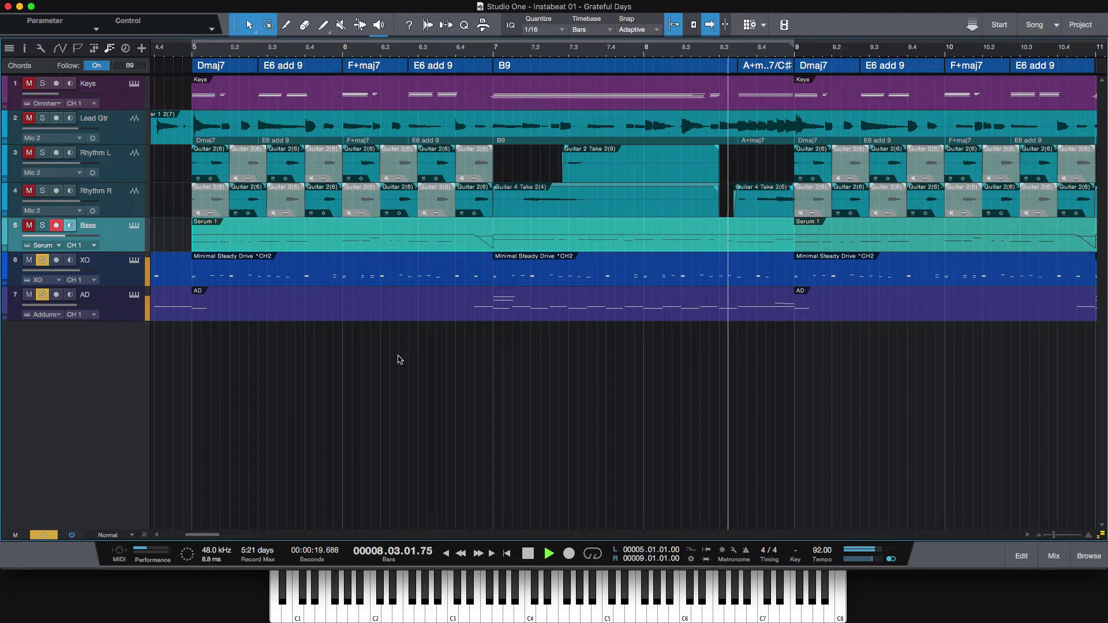
{"action": "key", "text": "space"}
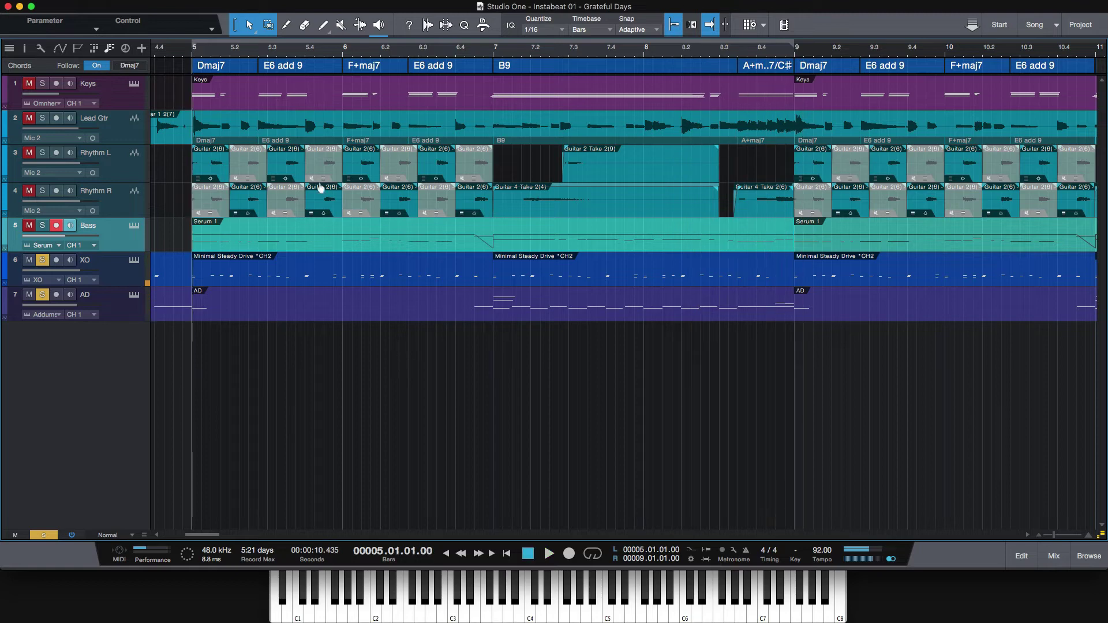
- Open the XO pattern from bar 5 in the note editor and examine its drum notes against the other tracks
{"action": "double_click", "coordinate": [307, 281]}
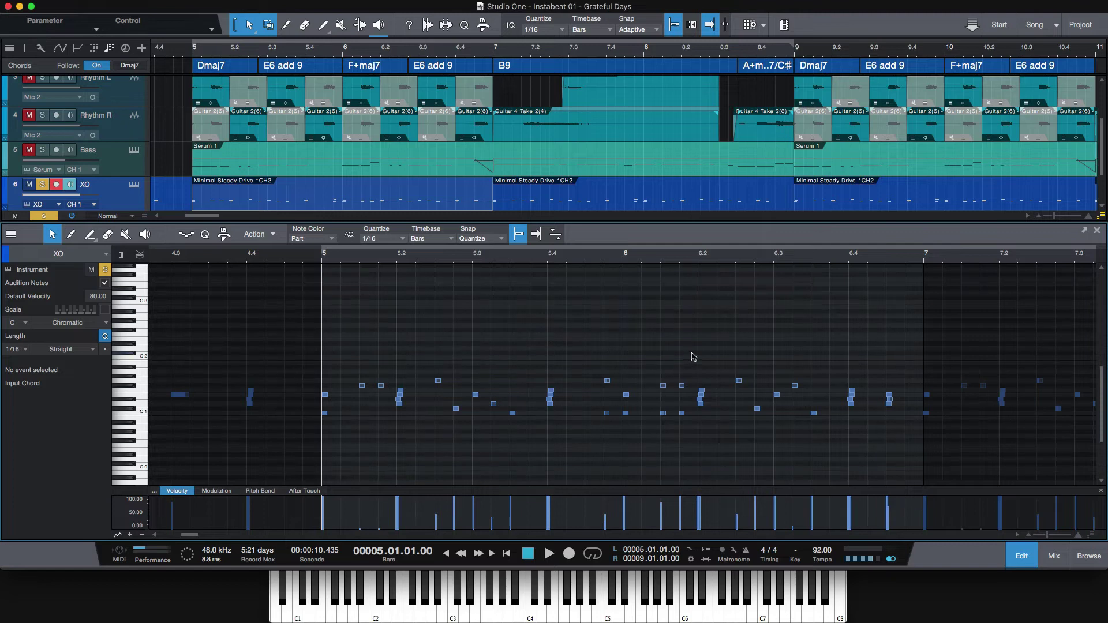
{"action": "scroll", "coordinate": [695, 356], "scroll_direction": "right", "scroll_amount": 3}
{"action": "scroll", "coordinate": [694, 357], "scroll_direction": "right", "scroll_amount": 2}
{"action": "scroll", "coordinate": [610, 367], "scroll_direction": "left", "scroll_amount": 3}
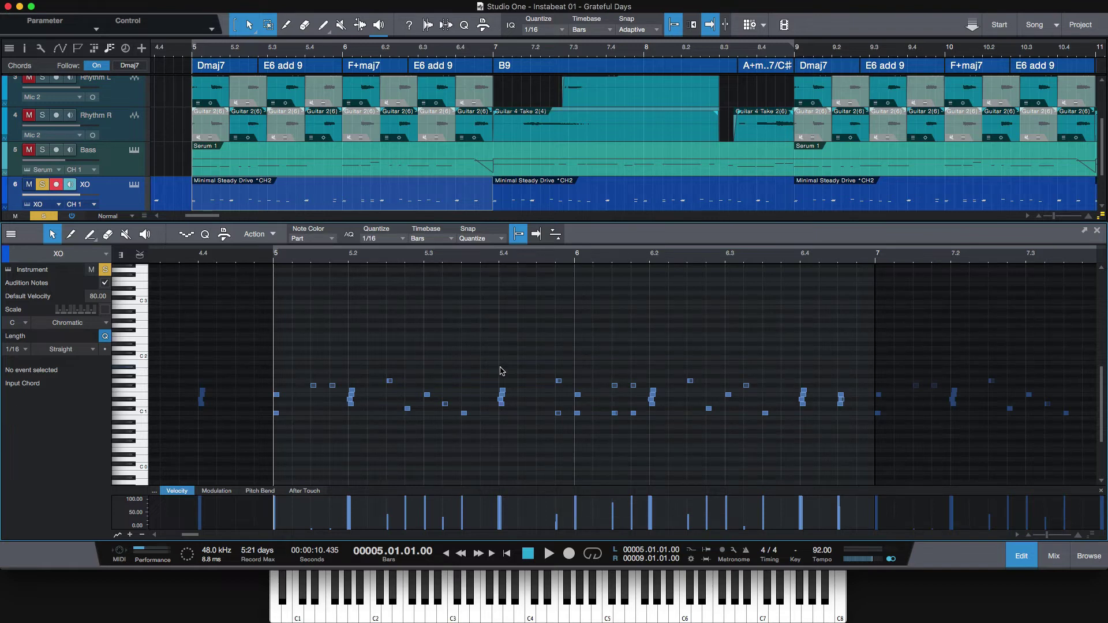
{"action": "scroll", "coordinate": [472, 167], "scroll_direction": "down", "scroll_amount": 2}
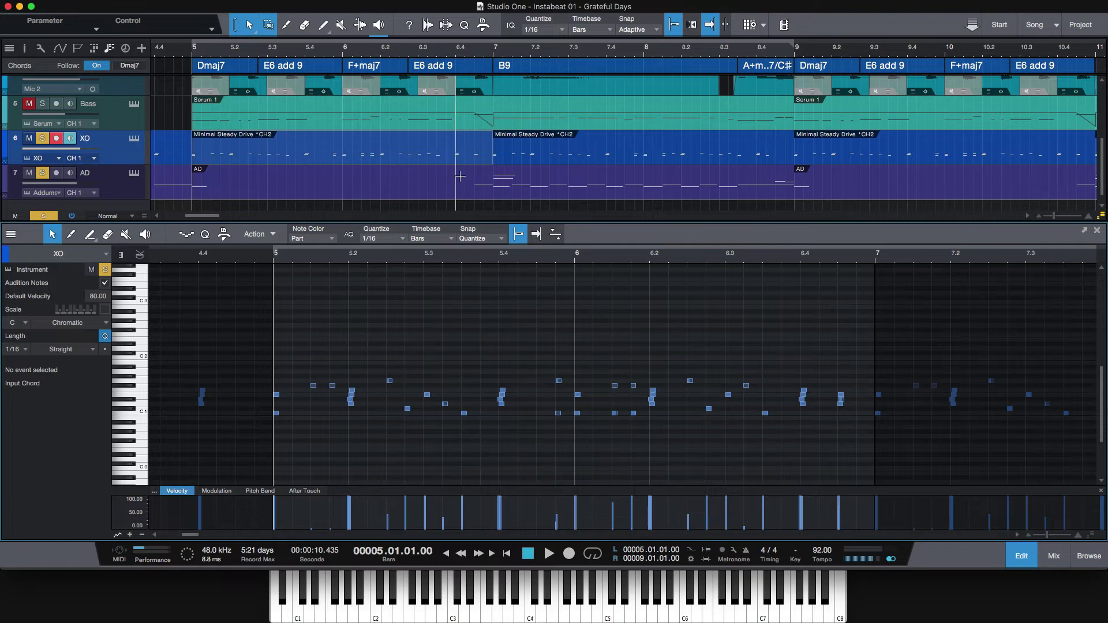
{"action": "scroll", "coordinate": [447, 176], "scroll_direction": "up", "scroll_amount": 6}
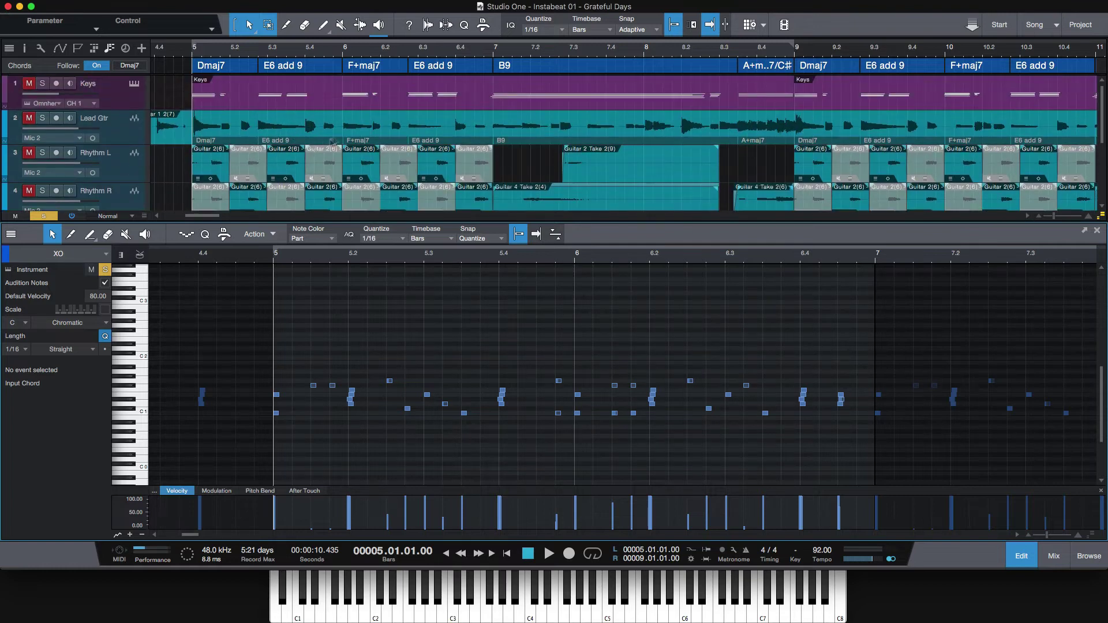
{"action": "scroll", "coordinate": [507, 194], "scroll_direction": "down", "scroll_amount": 5}
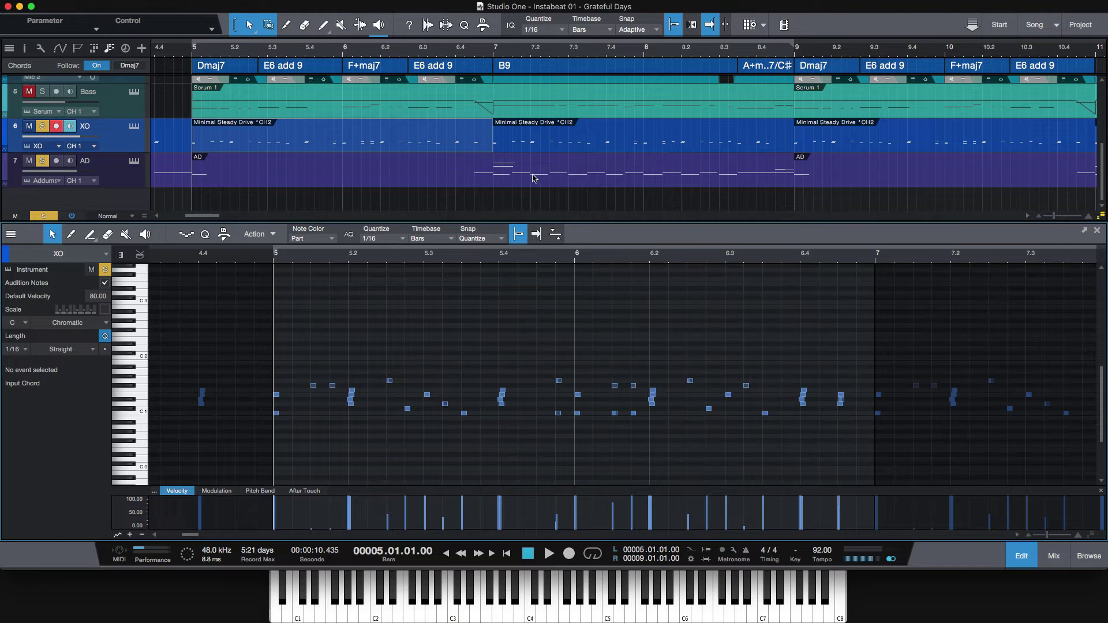
- Play the soloed drums from late in bar 6, beat 4, where the AD notes enter, through bar 8
{"action": "left_click", "coordinate": [474, 54]}
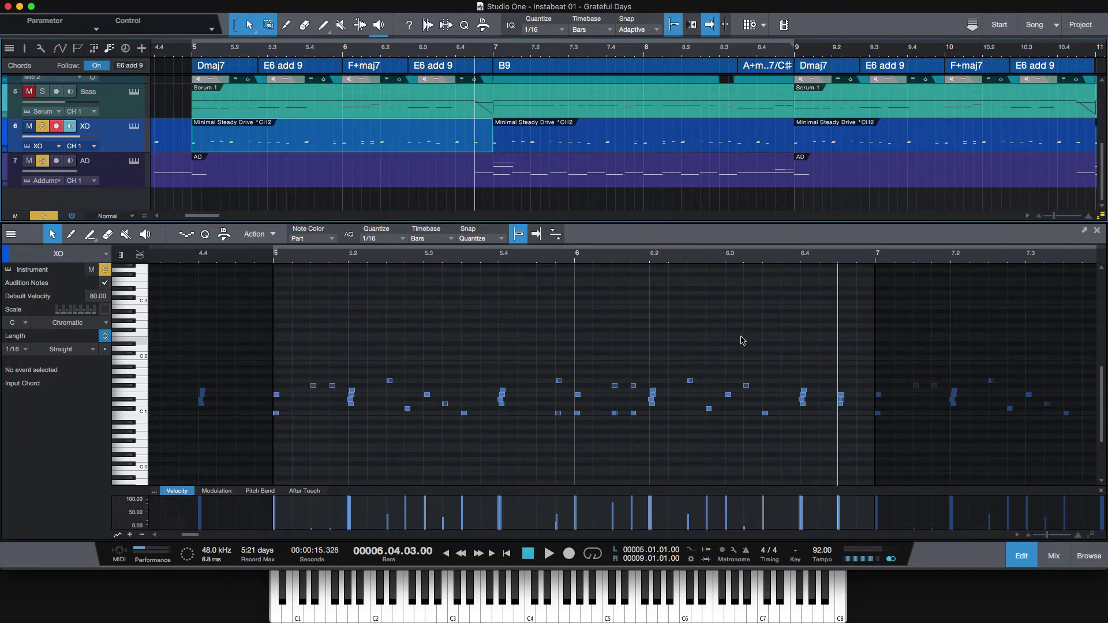
{"action": "scroll", "coordinate": [681, 337], "scroll_direction": "right", "scroll_amount": 5}
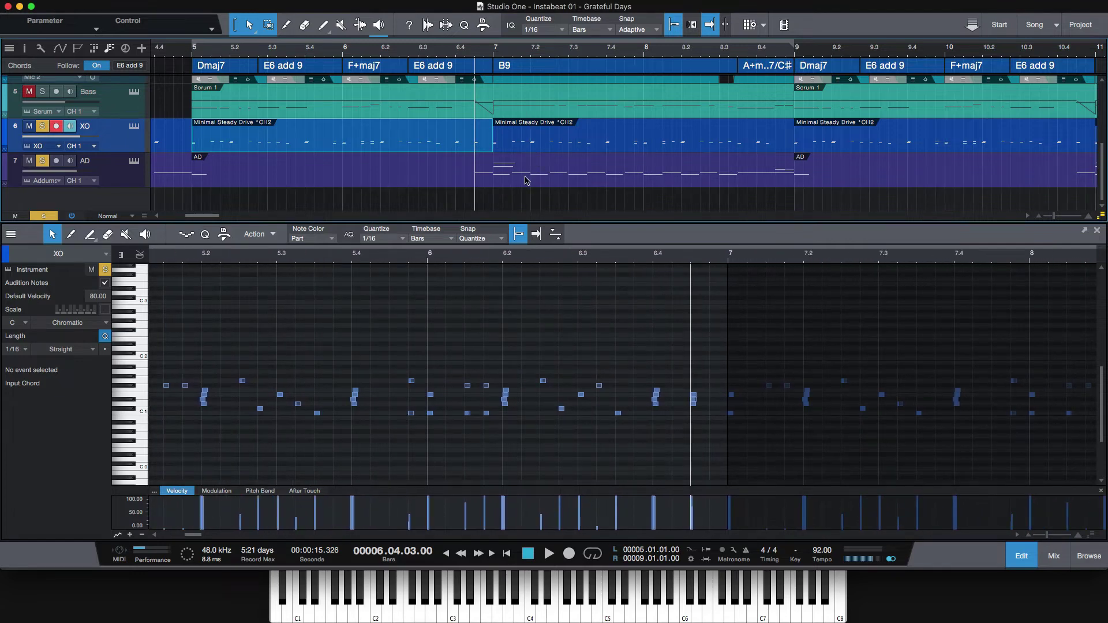
{"action": "key", "text": "space"}
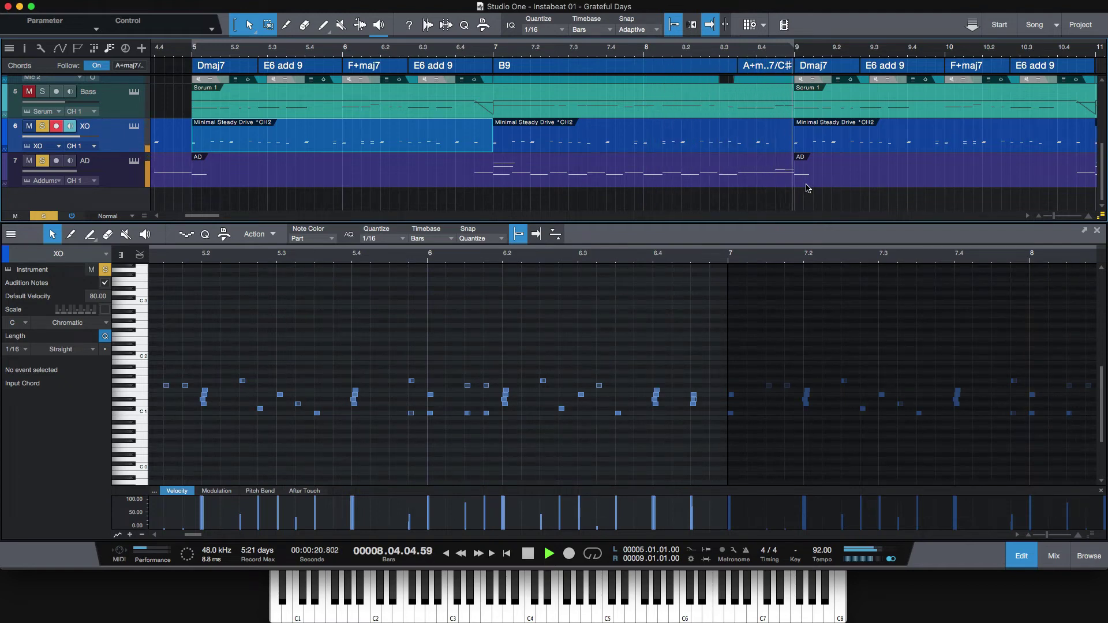
{"action": "key", "text": "space"}
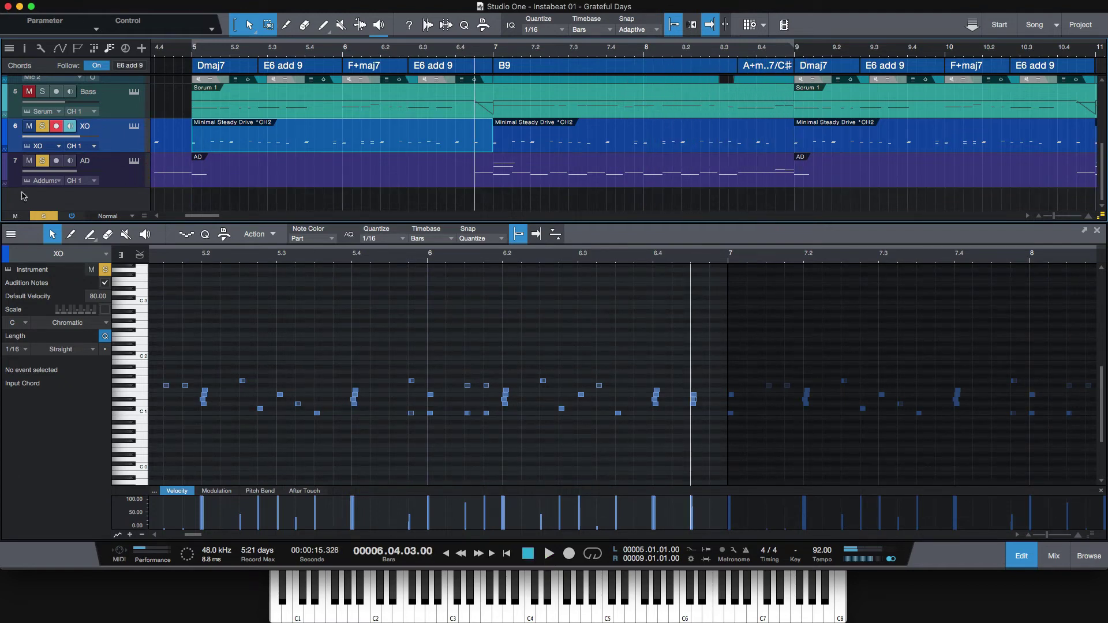
- Clear the drum solos, return the playback position to bar 5 and mute the Lead Gtr track
{"action": "left_click", "coordinate": [43, 215]}
{"action": "scroll", "coordinate": [173, 186], "scroll_direction": "up", "scroll_amount": 4}
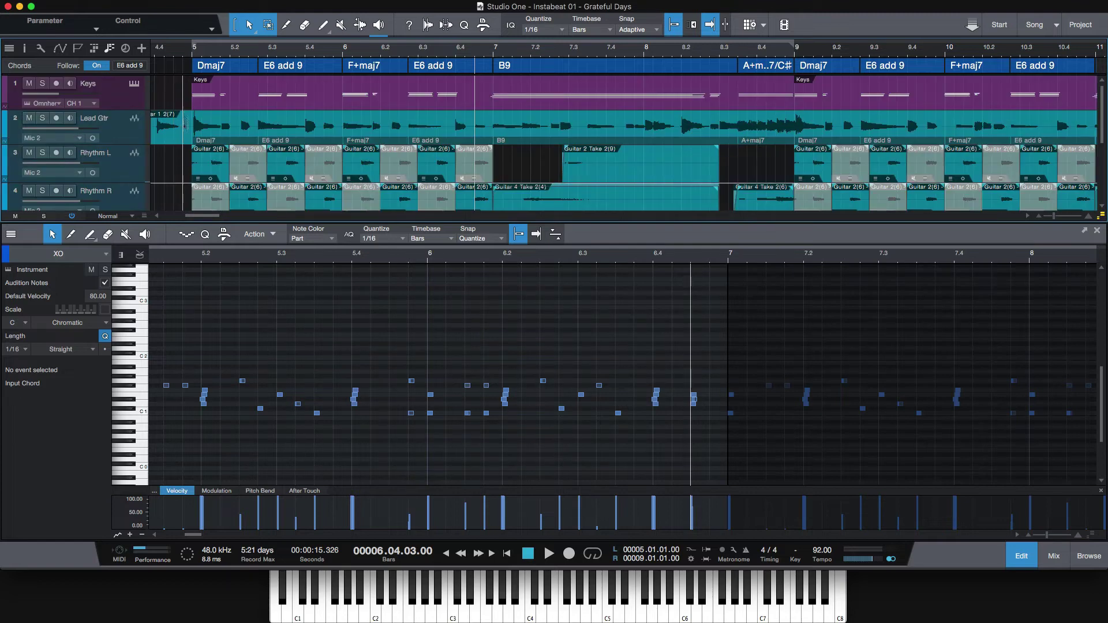
{"action": "left_click", "coordinate": [193, 53]}
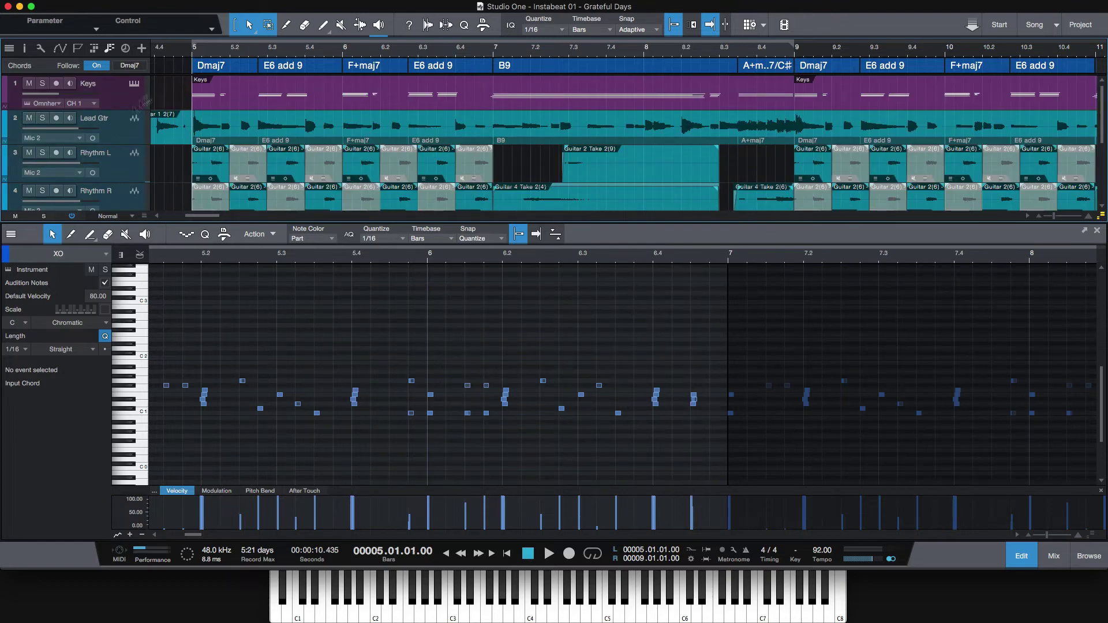
{"action": "left_click", "coordinate": [30, 118]}
- Play the mix without lead guitar from bar 5 into bar 12, closing the note editor during playback
{"action": "key", "text": "space"}
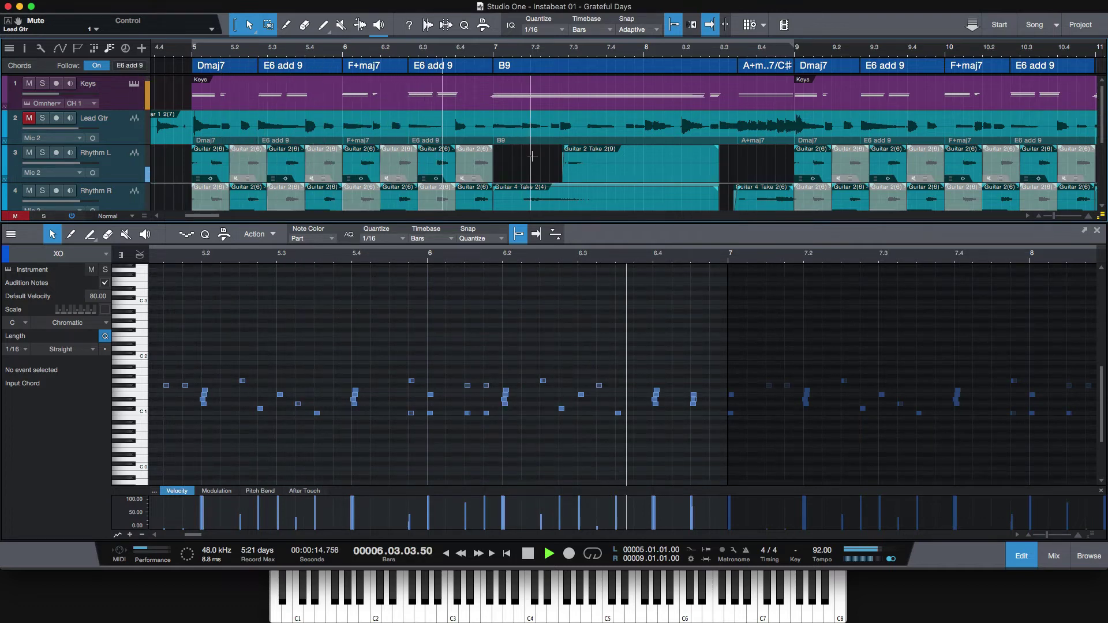
{"action": "scroll", "coordinate": [532, 156], "scroll_direction": "down", "scroll_amount": 5}
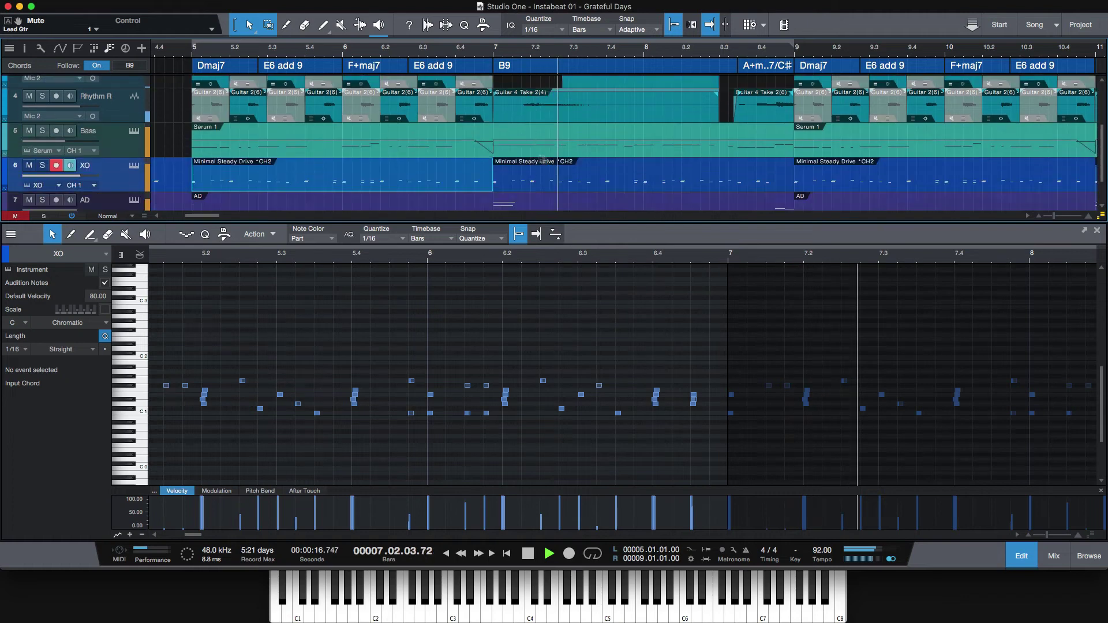
{"action": "scroll", "coordinate": [532, 156], "scroll_direction": "right", "scroll_amount": 3}
{"action": "key", "text": "F2"}
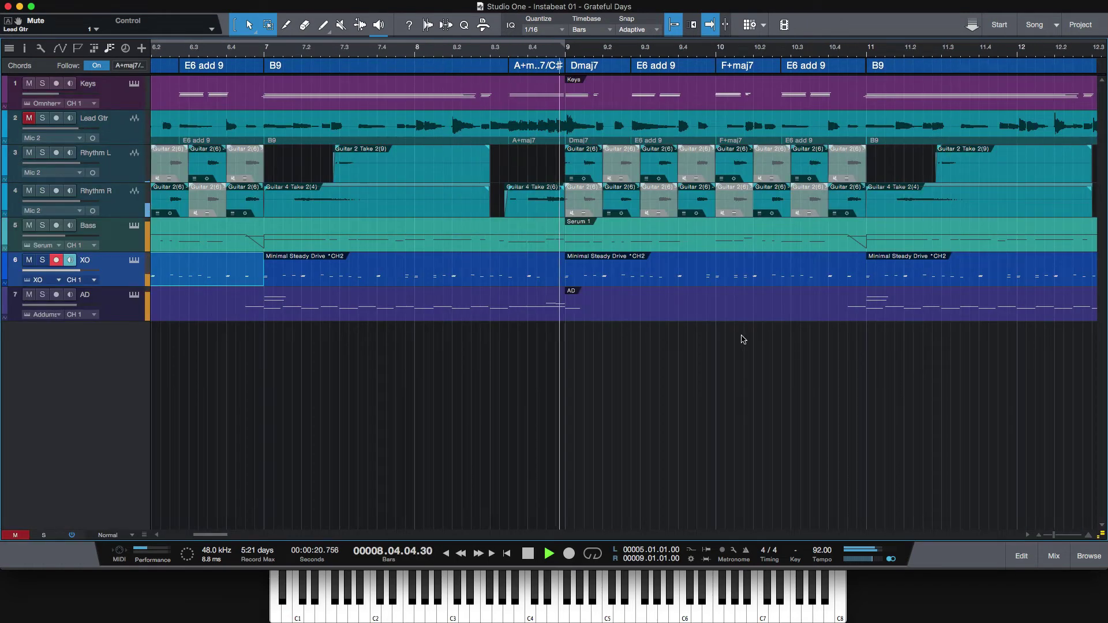
{"action": "scroll", "coordinate": [741, 340], "scroll_direction": "right", "scroll_amount": 3}
{"action": "scroll", "coordinate": [743, 339], "scroll_direction": "right", "scroll_amount": 1}
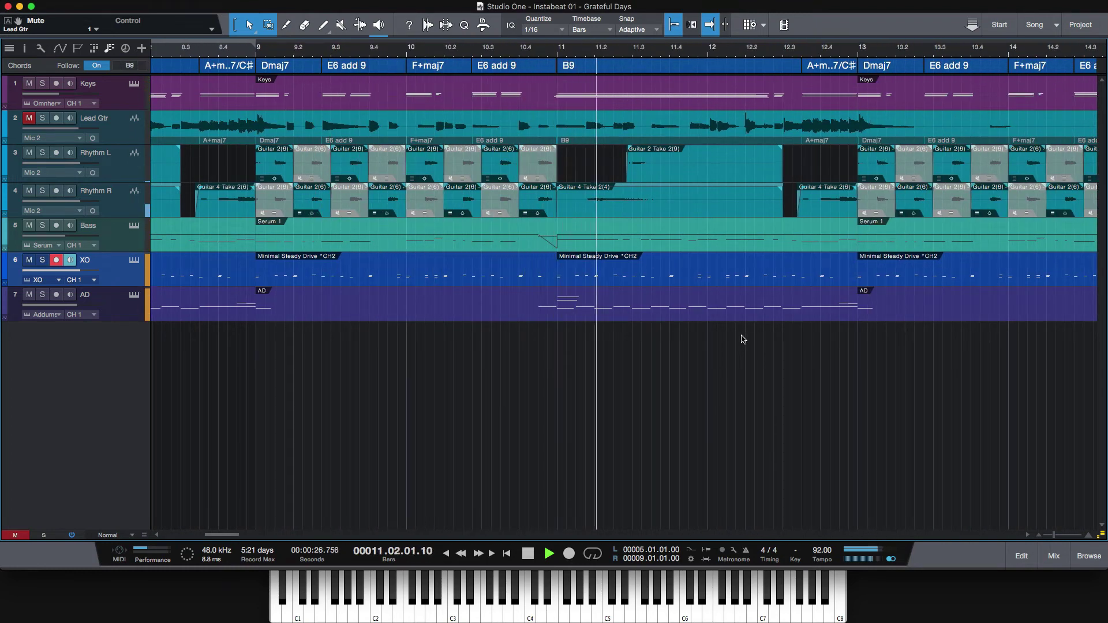
{"action": "scroll", "coordinate": [743, 339], "scroll_direction": "right", "scroll_amount": 2}
{"action": "scroll", "coordinate": [744, 340], "scroll_direction": "right", "scroll_amount": 2}
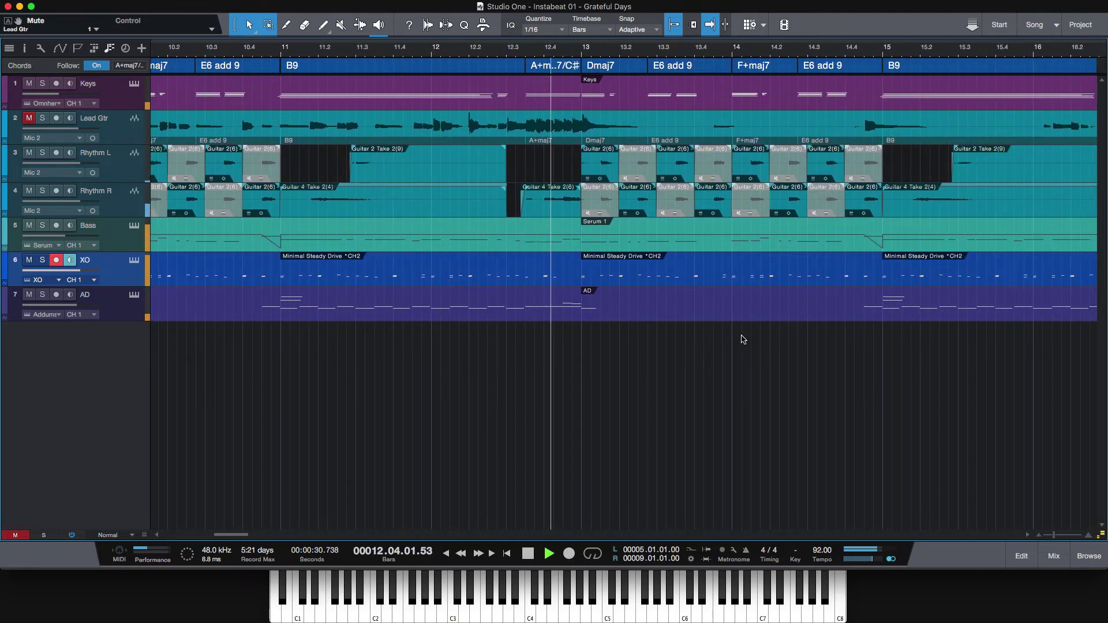
{"action": "key", "text": "space"}
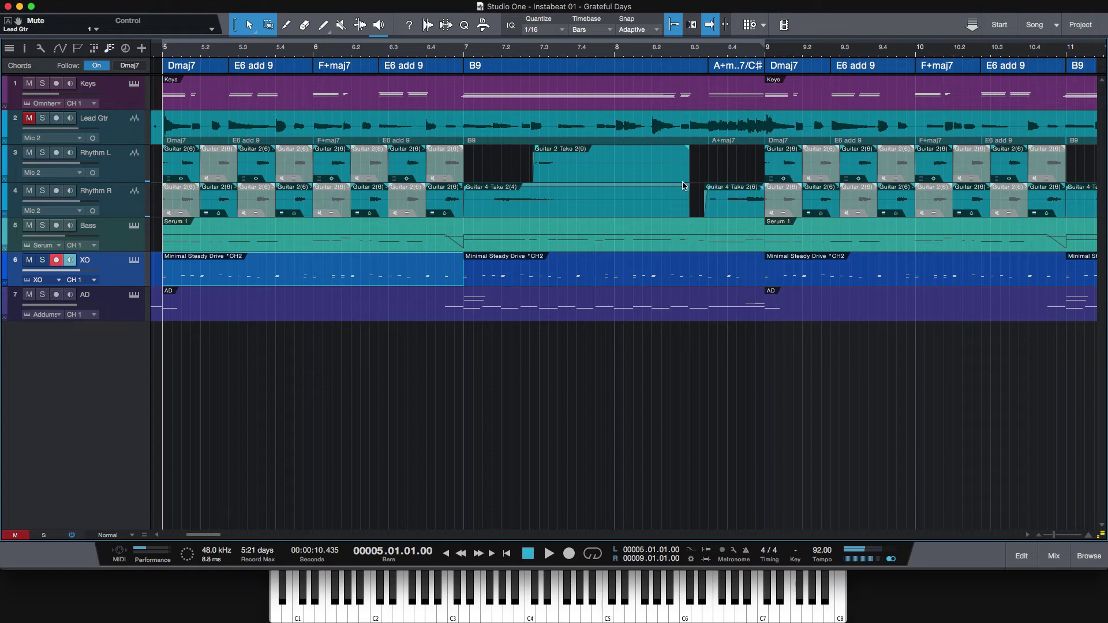
- Unmute the Lead Gtr track and play the full mix from bar 15, starting at the B9 chord
{"action": "scroll", "coordinate": [682, 182], "scroll_direction": "right", "scroll_amount": 3}
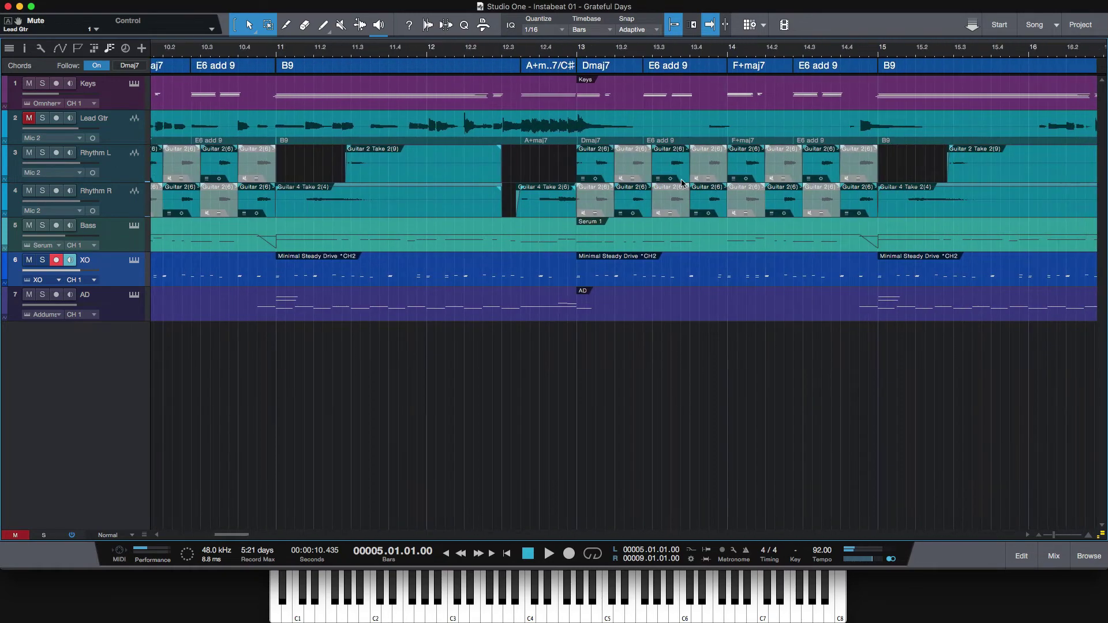
{"action": "left_click", "coordinate": [29, 118]}
{"action": "scroll", "coordinate": [565, 179], "scroll_direction": "right", "scroll_amount": 4}
{"action": "scroll", "coordinate": [565, 179], "scroll_direction": "left", "scroll_amount": 1}
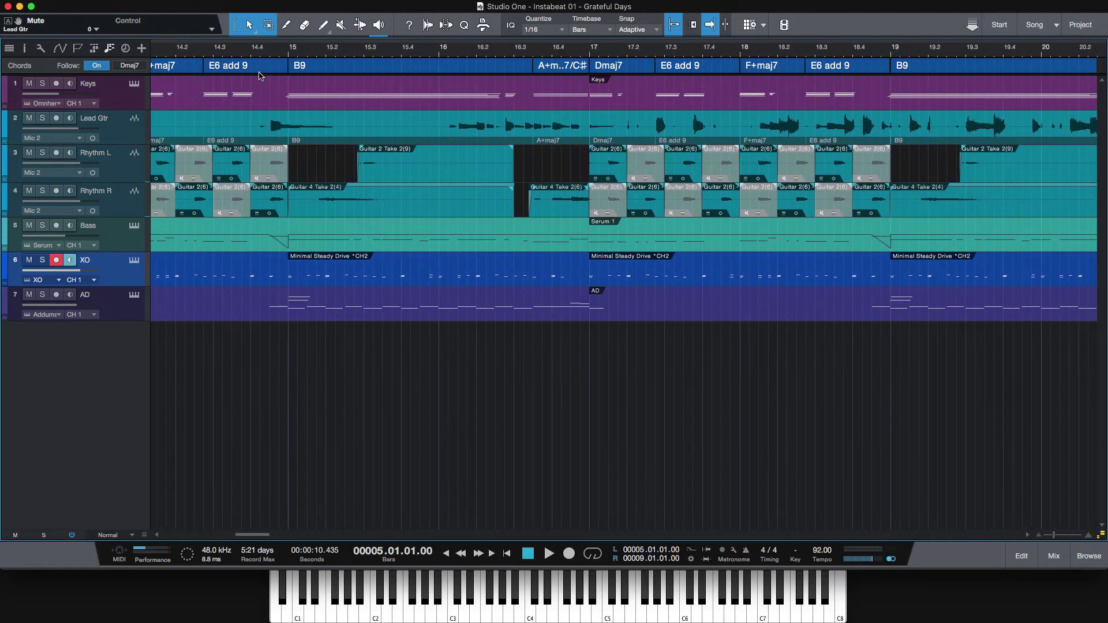
{"action": "left_click", "coordinate": [288, 52]}
{"action": "key", "text": "space"}
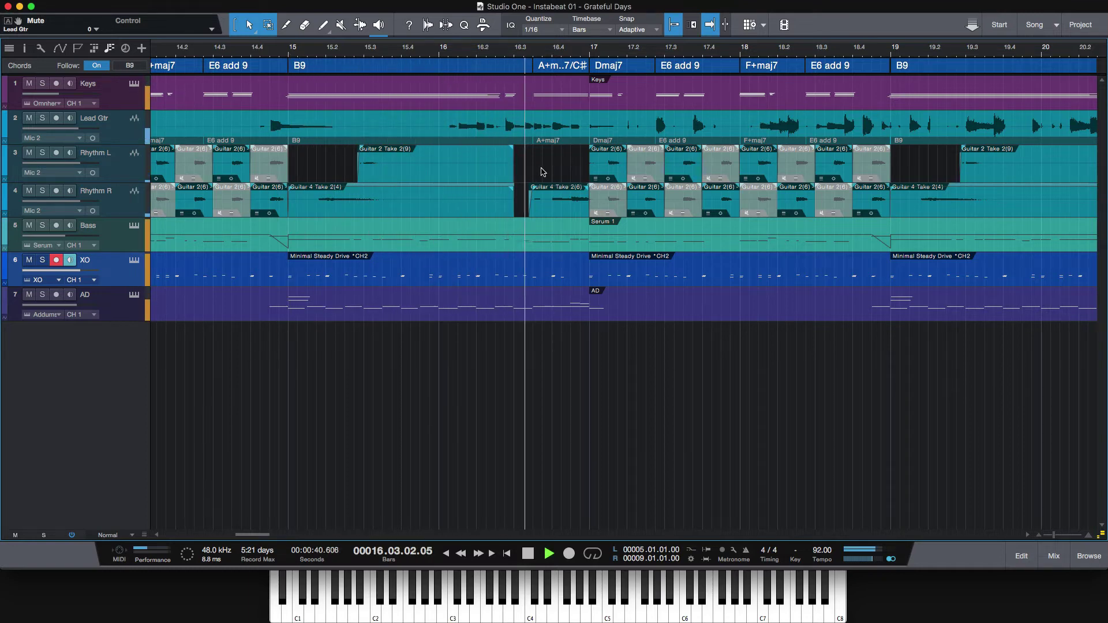
{"action": "key", "text": "space"}
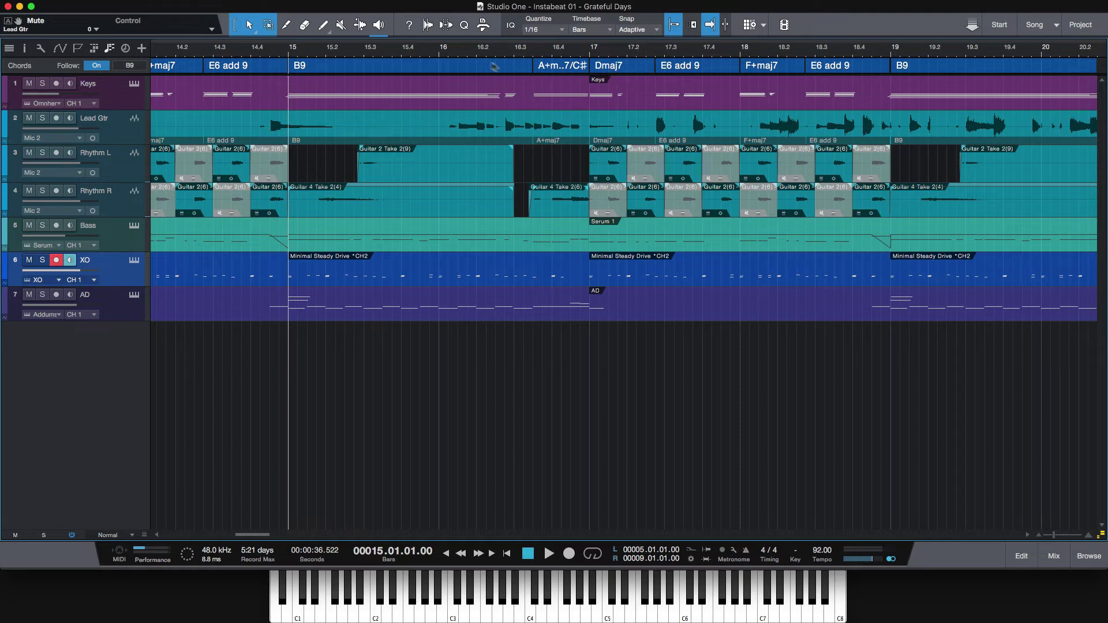
- Set the playback position to bar 16, select the Keys track and play the full mix from there
{"action": "left_click", "coordinate": [439, 52]}
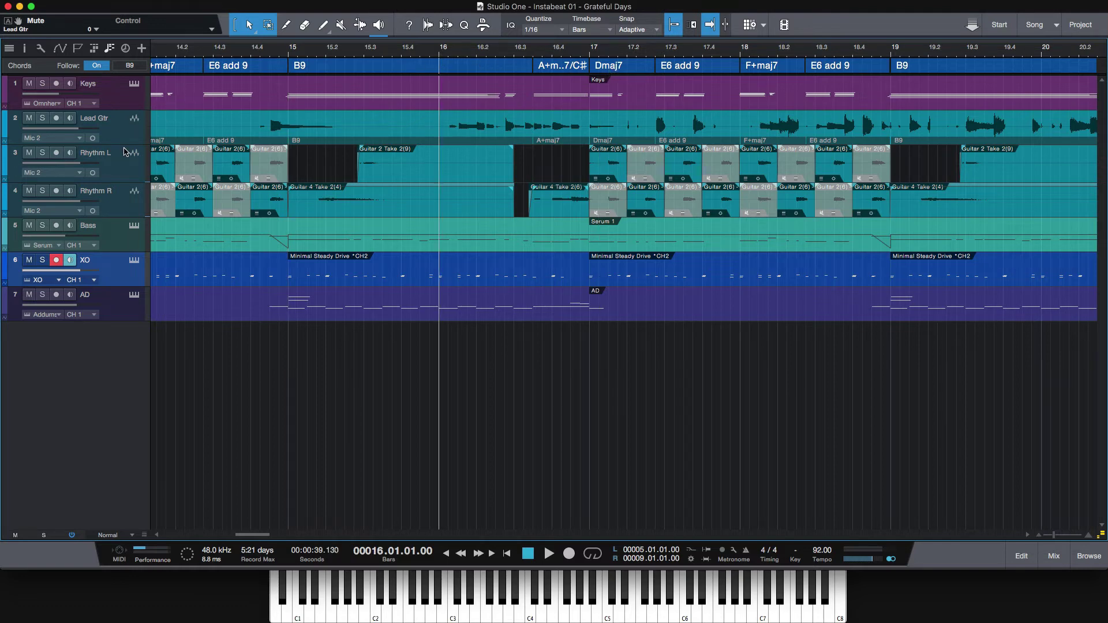
{"action": "left_click", "coordinate": [111, 91]}
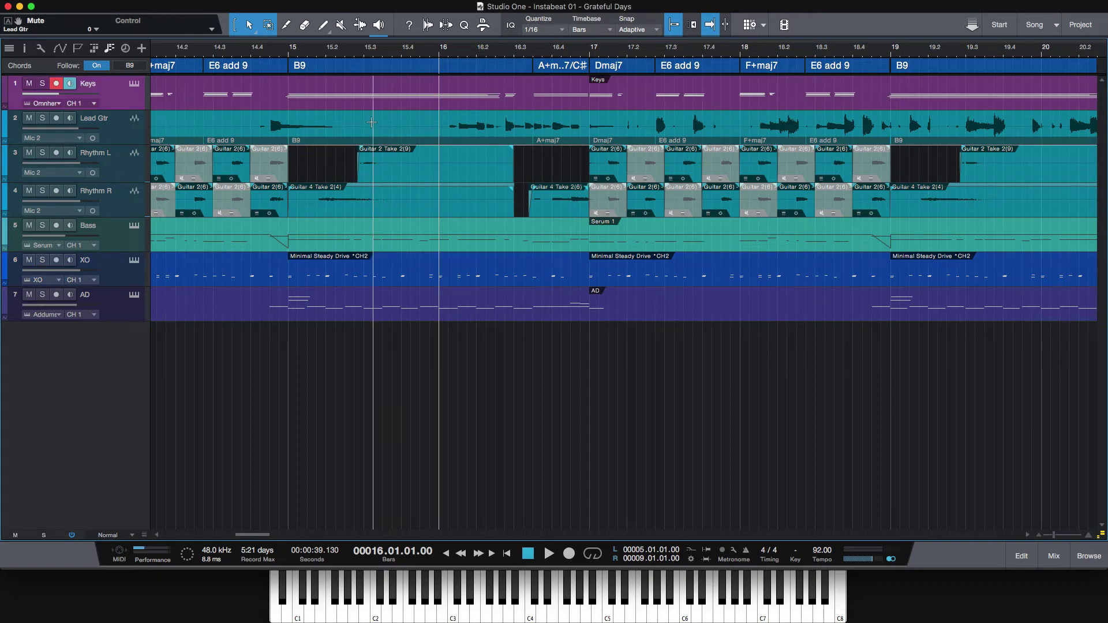
{"action": "key", "text": "space"}
{"action": "key", "text": "space"}
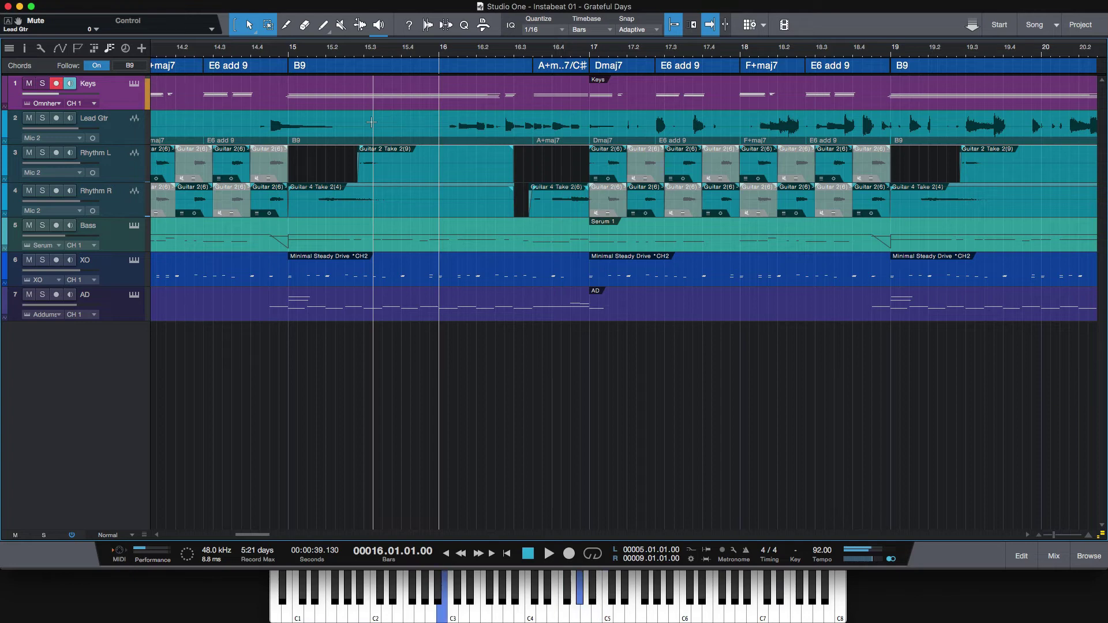
- Replay the full mix from bar 16 twice, listening to the lead guitar over B9 and into A+maj7/C#
{"action": "key", "text": "space"}
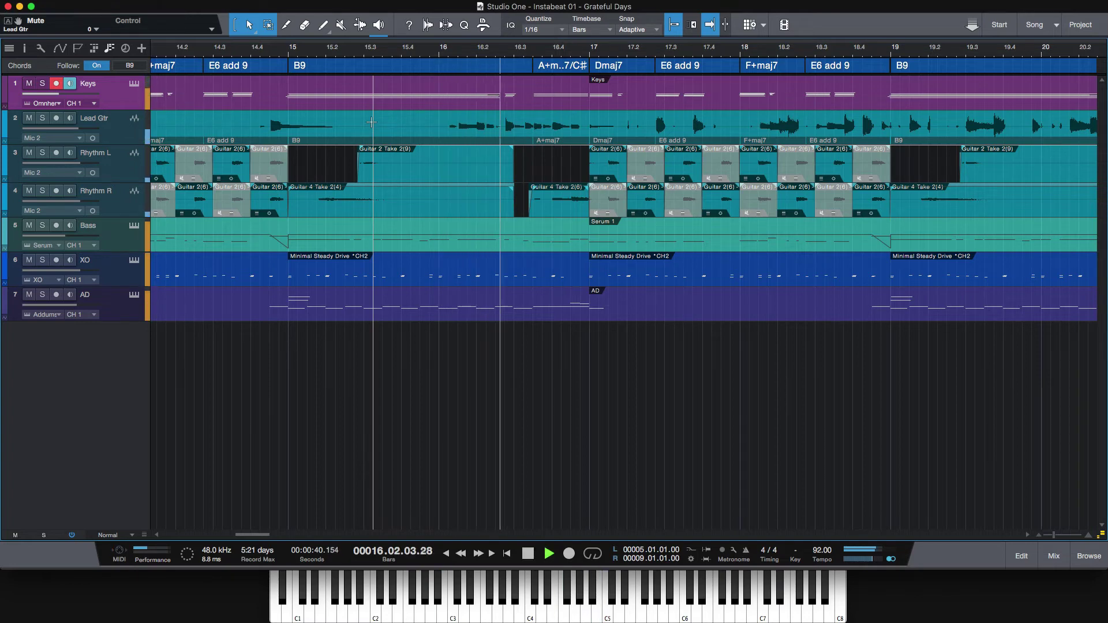
{"action": "key", "text": "space"}
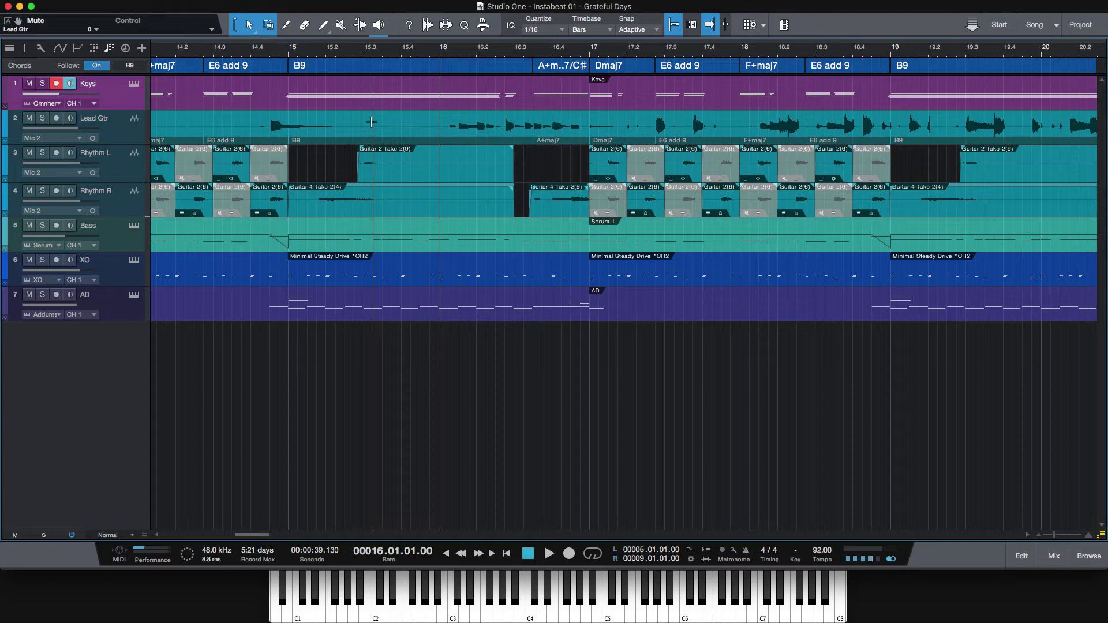
{"action": "key", "text": "space"}
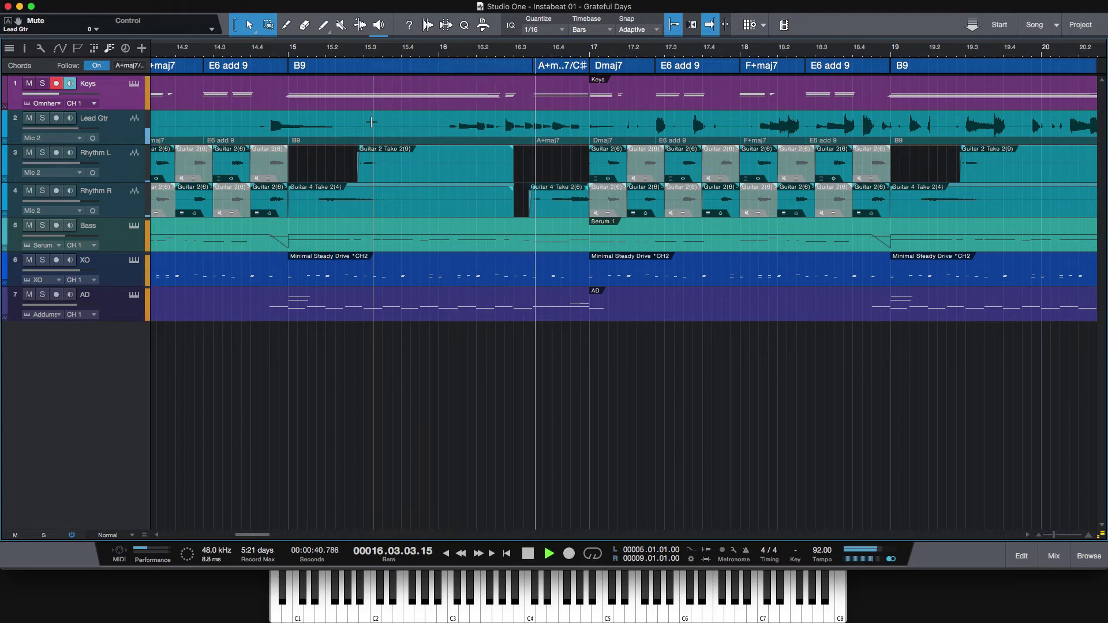
{"action": "key", "text": "space"}
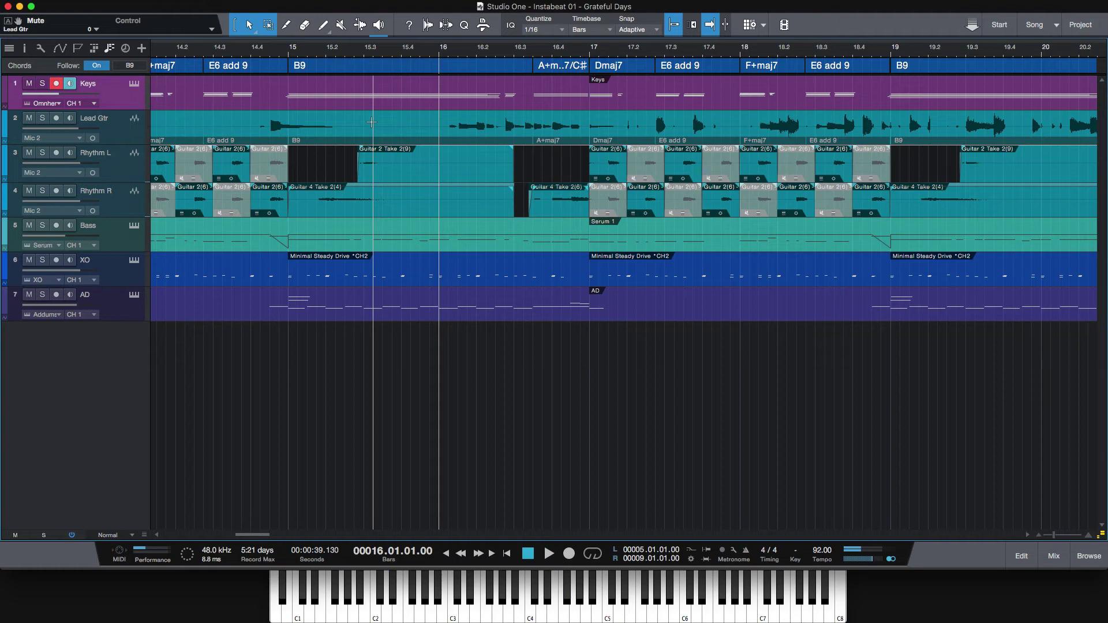
- Play the full mix from bar 15, listening through B9 and A+maj7/C# into Dmaj7 at bar 17
{"action": "key", "text": "KP_Subtract"}
{"action": "key", "text": "space"}
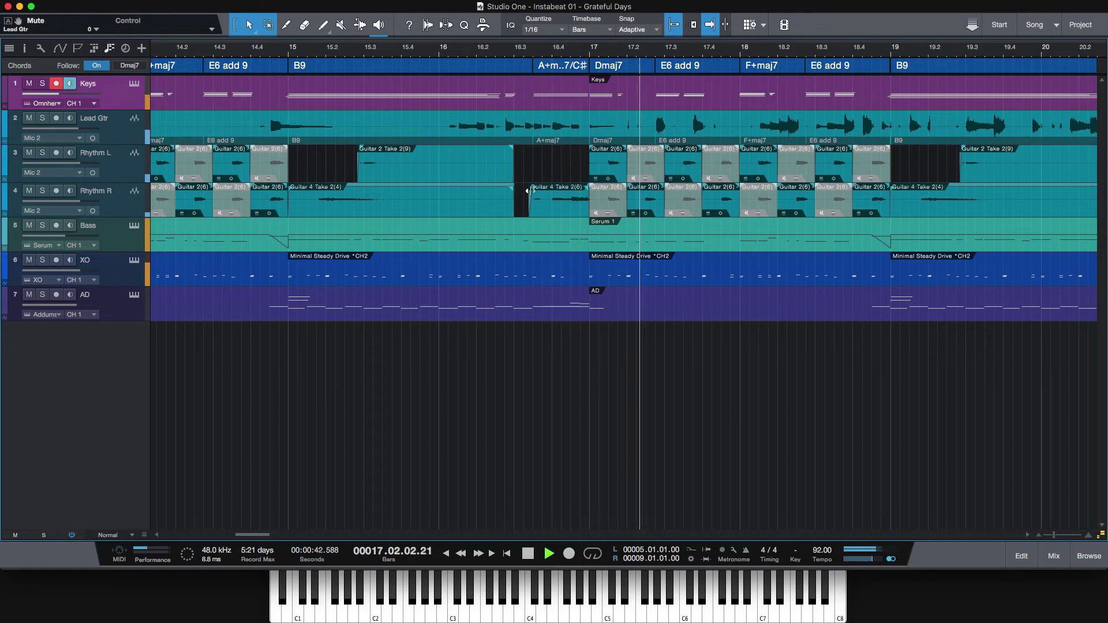
{"action": "key", "text": "space"}
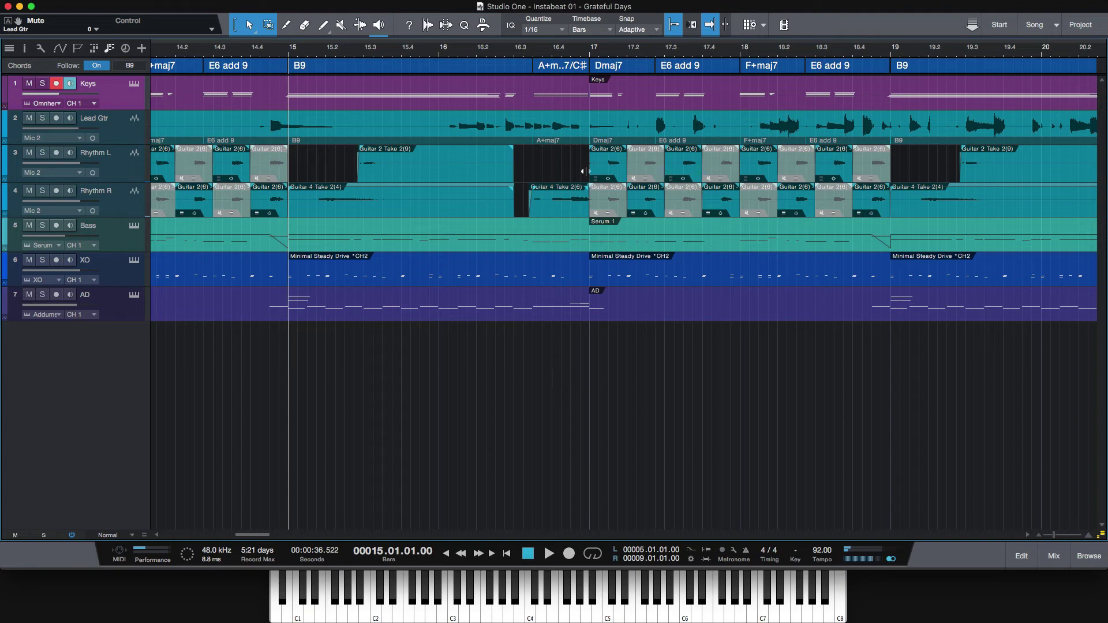
- Return the playback position to bar 5 and examine the Keys track's Omnisphere patch, closing the instrument window when done
{"action": "key", "text": "z"}
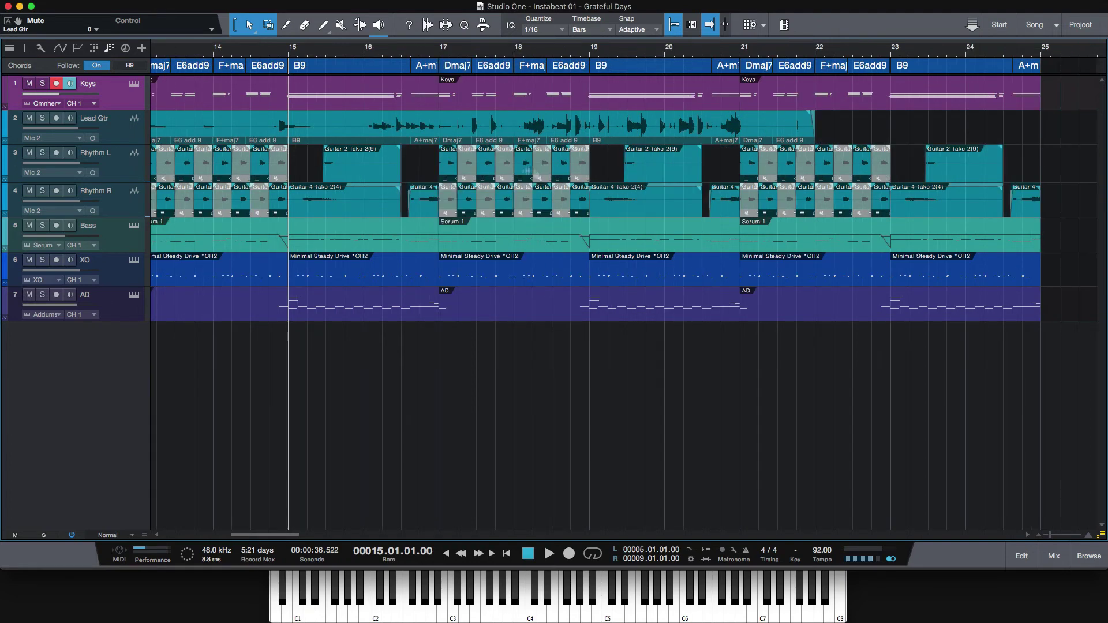
{"action": "scroll", "coordinate": [474, 178], "scroll_direction": "up", "scroll_amount": 4}
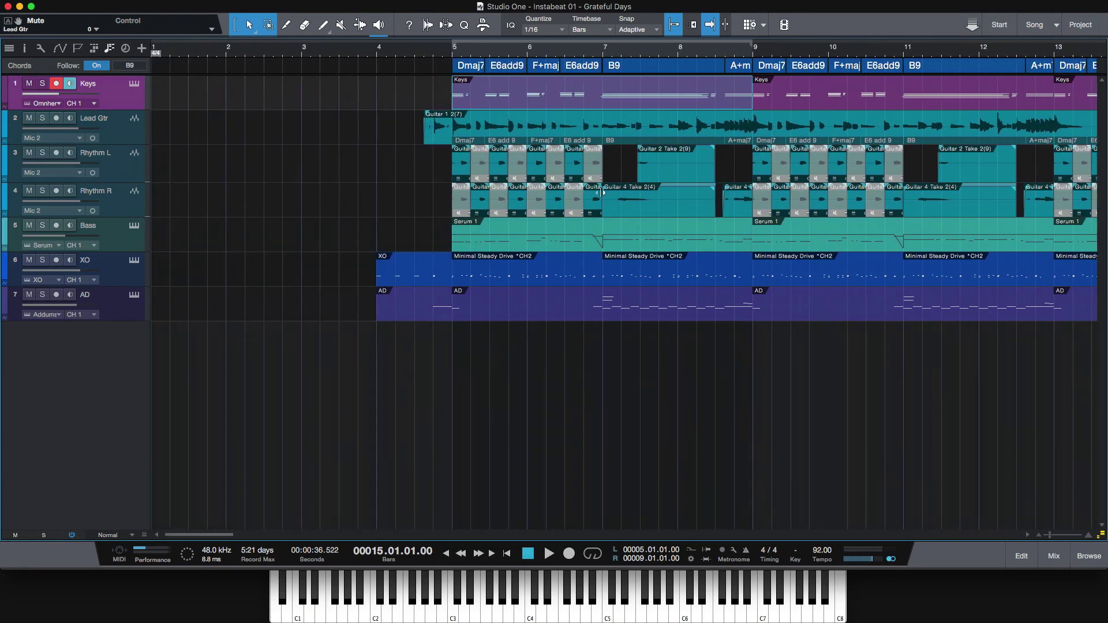
{"action": "left_click", "coordinate": [455, 56]}
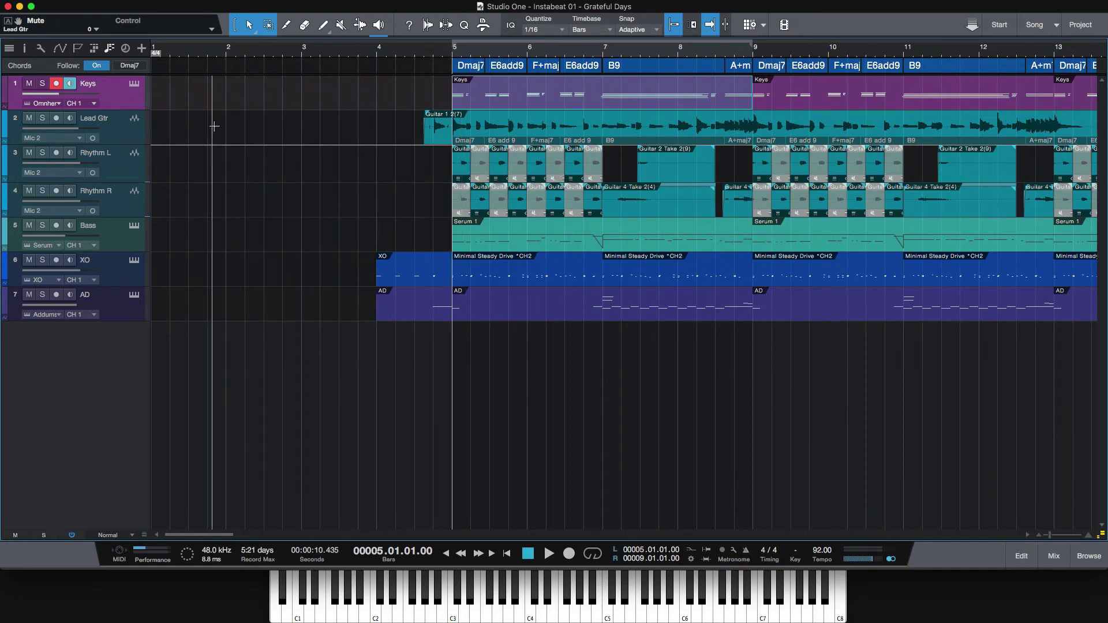
{"action": "left_click", "coordinate": [137, 86]}
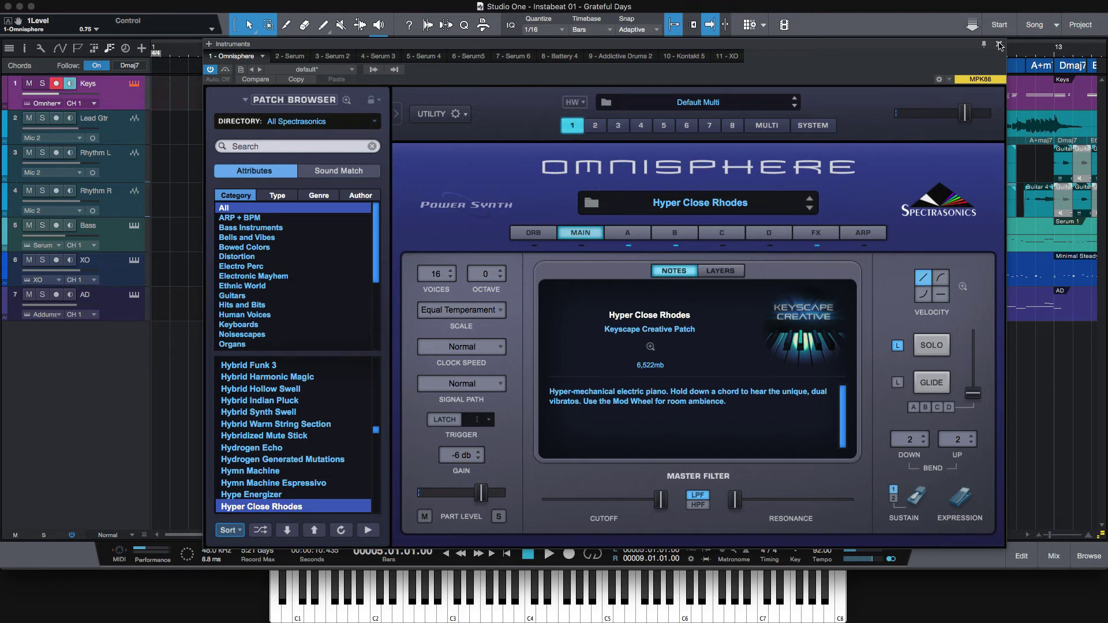
{"action": "left_click", "coordinate": [1000, 44]}
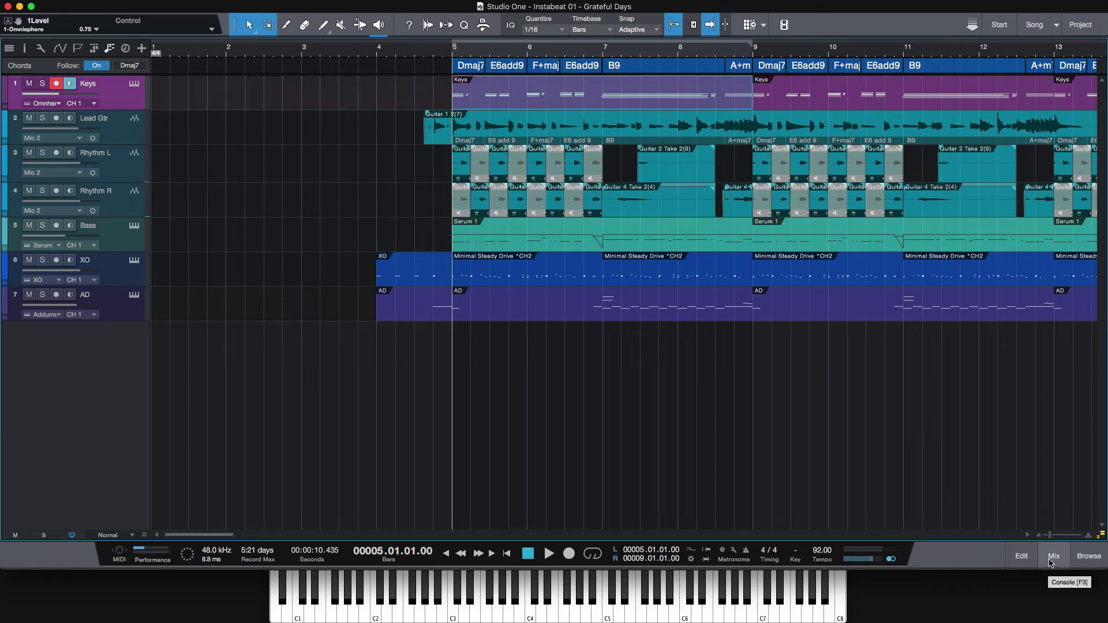
- Show the mixer console, enlarged to display the inserts and sends, and play the soloed Lead Gtr track from bar 5
{"action": "left_click", "coordinate": [1051, 560]}
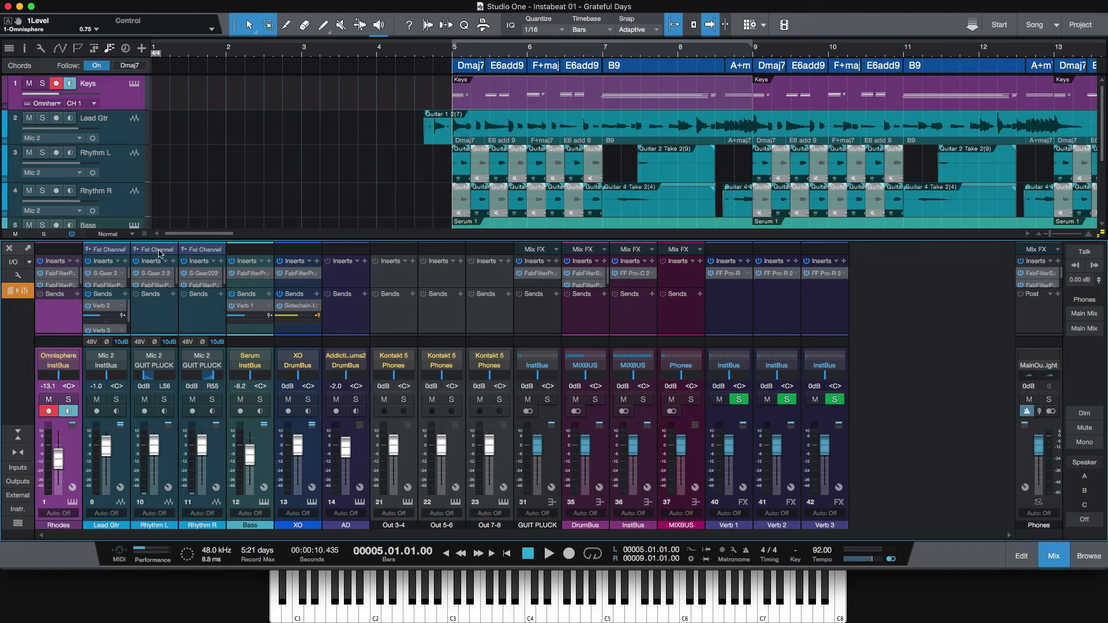
{"action": "left_click_drag", "start_coordinate": [189, 240], "coordinate": [191, 205]}
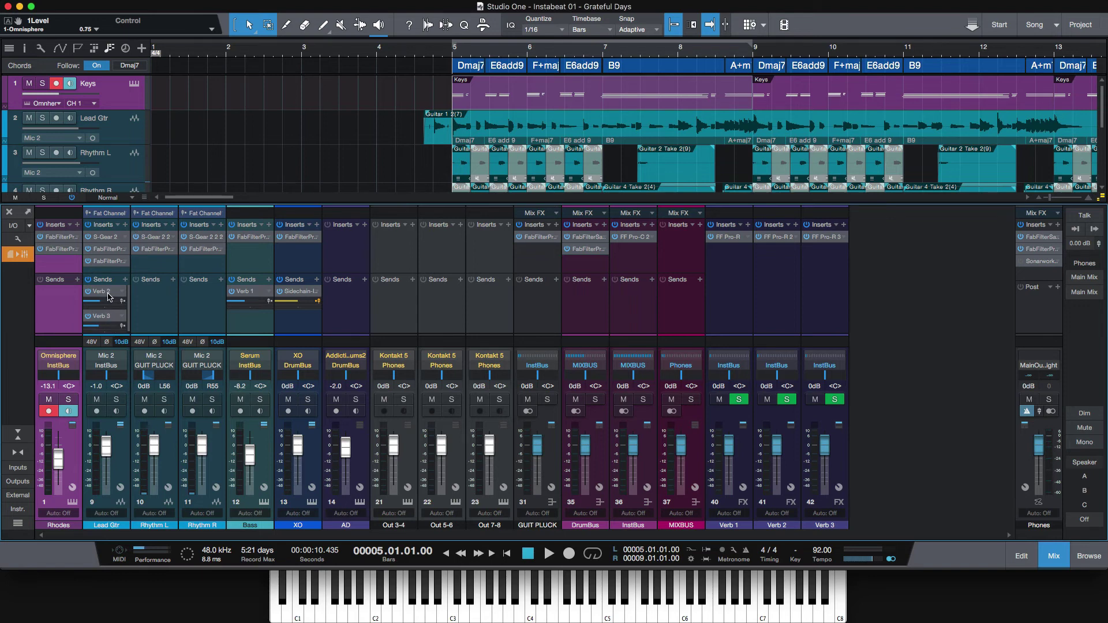
{"action": "left_click", "coordinate": [42, 118]}
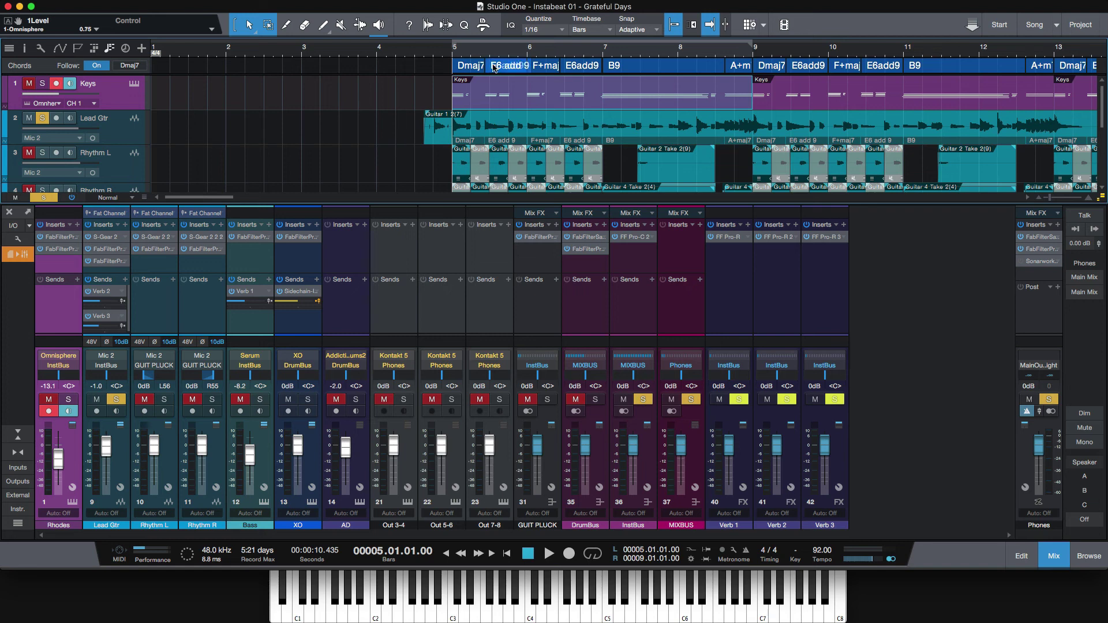
{"action": "key", "text": "space"}
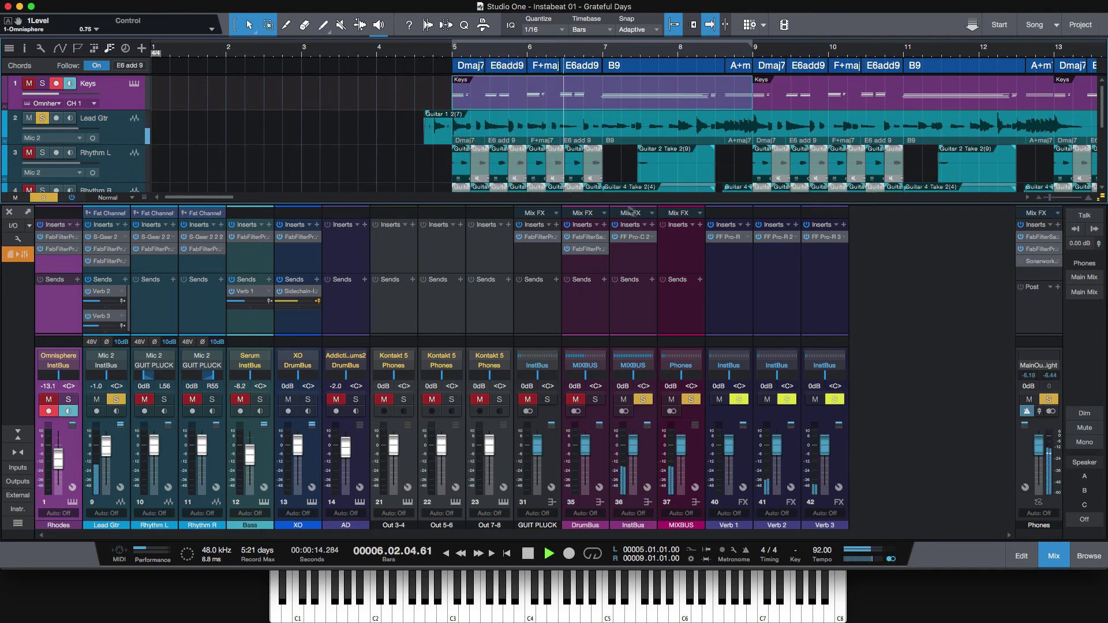
{"action": "key", "text": "space"}
- Examine the FabFilter Pro-R reverb settings on the Verb 1 channel and close the plug-in
{"action": "left_click", "coordinate": [723, 237]}
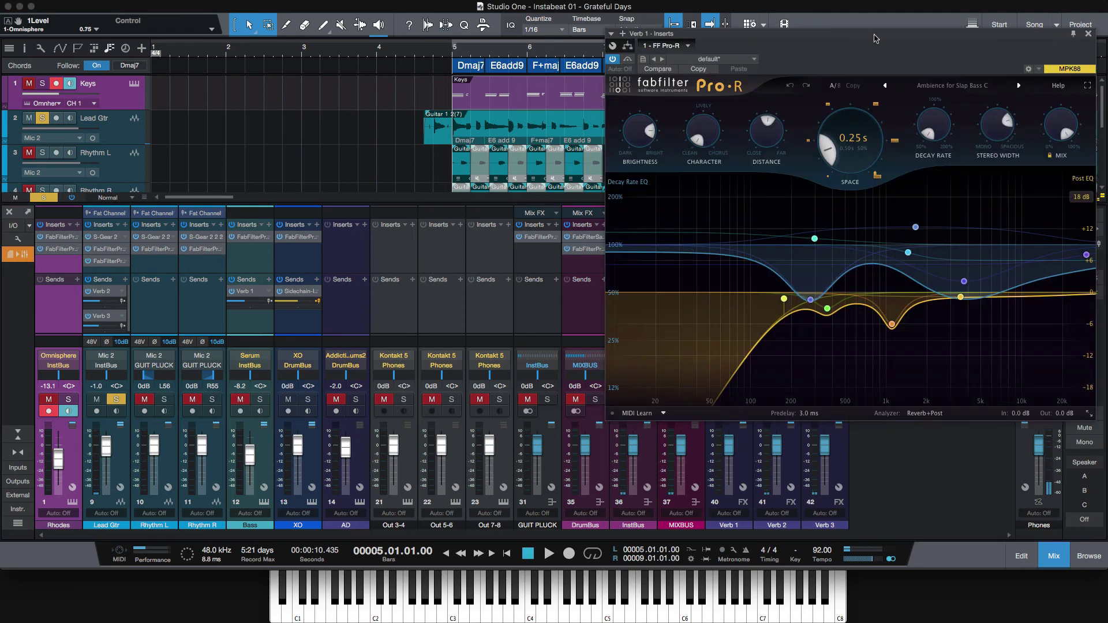
{"action": "left_click_drag", "start_coordinate": [874, 38], "coordinate": [602, 77]}
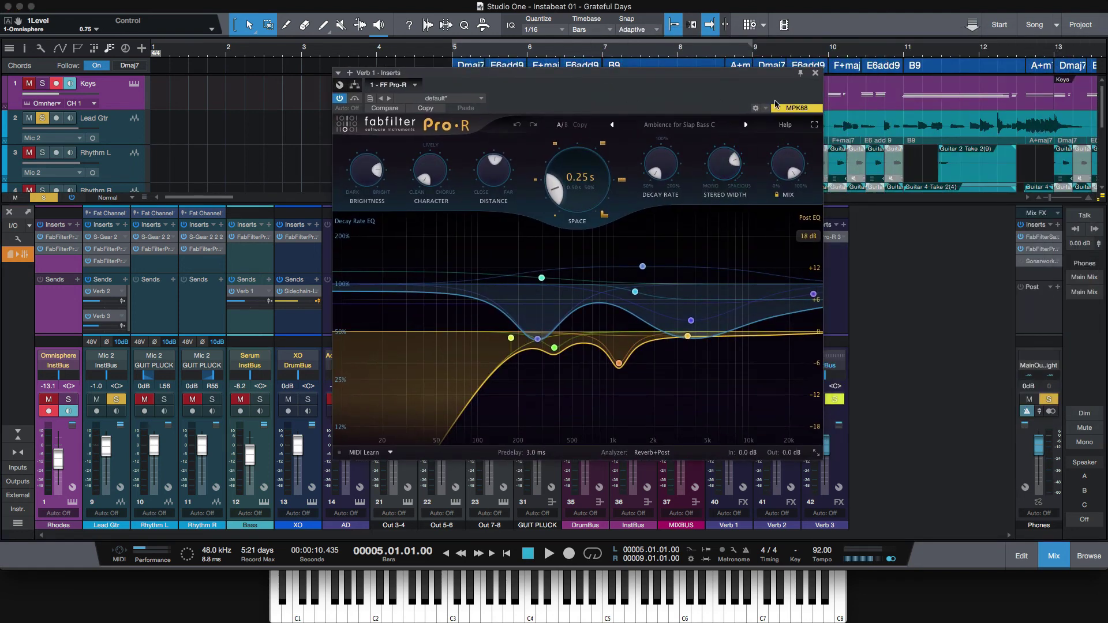
{"action": "left_click", "coordinate": [815, 73]}
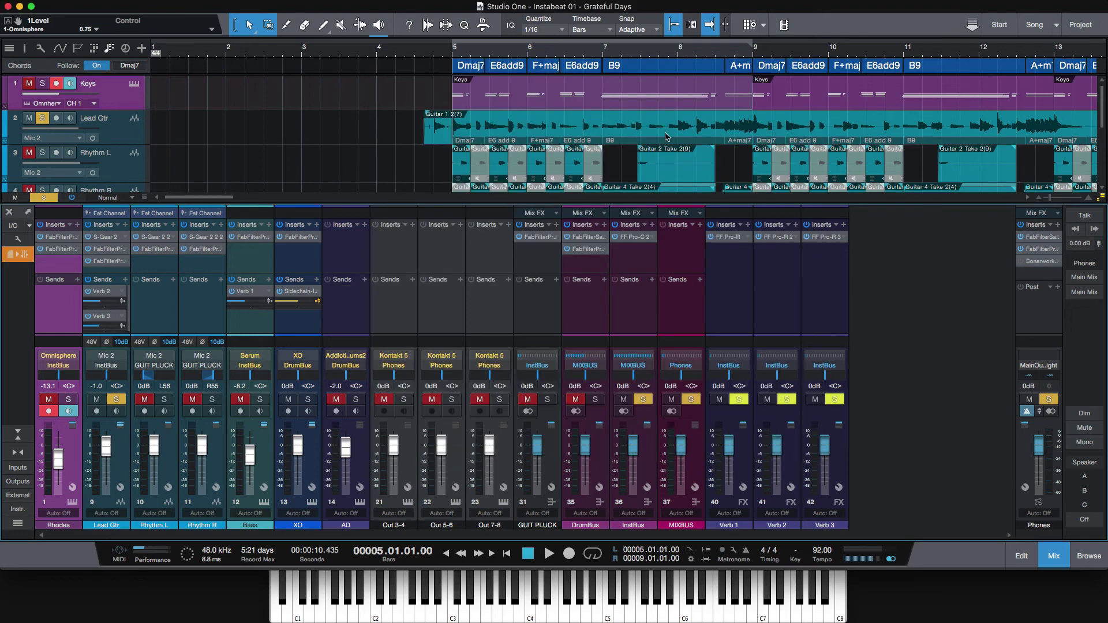
- Select the Bass track and play it soloed from bar 5
{"action": "scroll", "coordinate": [668, 136], "scroll_direction": "down", "scroll_amount": 3}
{"action": "scroll", "coordinate": [130, 172], "scroll_direction": "up", "scroll_amount": 1}
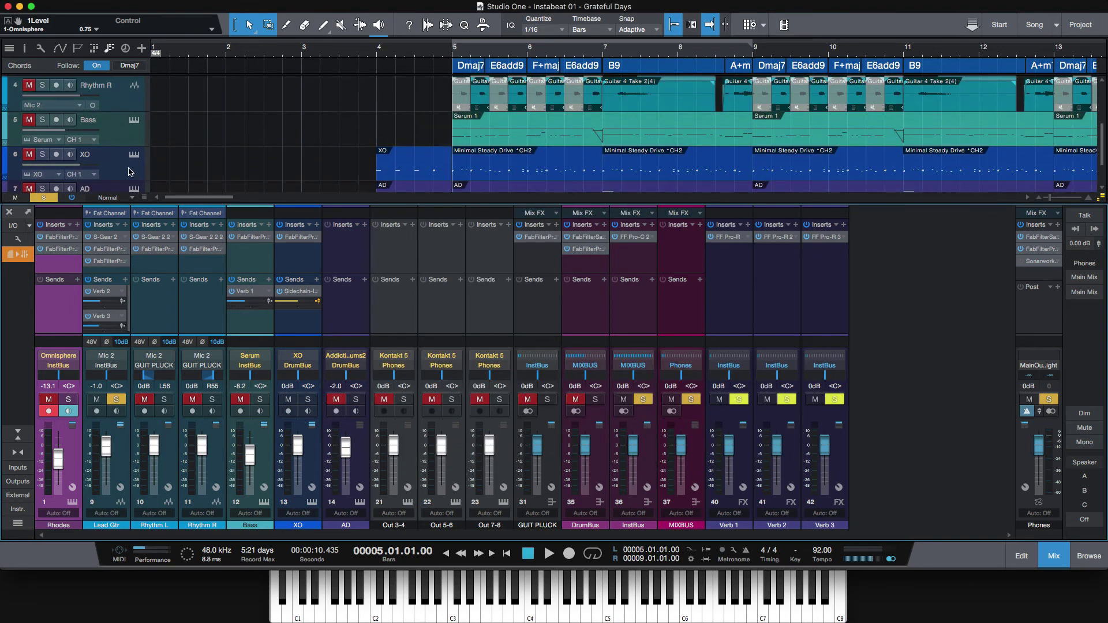
{"action": "left_click", "coordinate": [127, 144]}
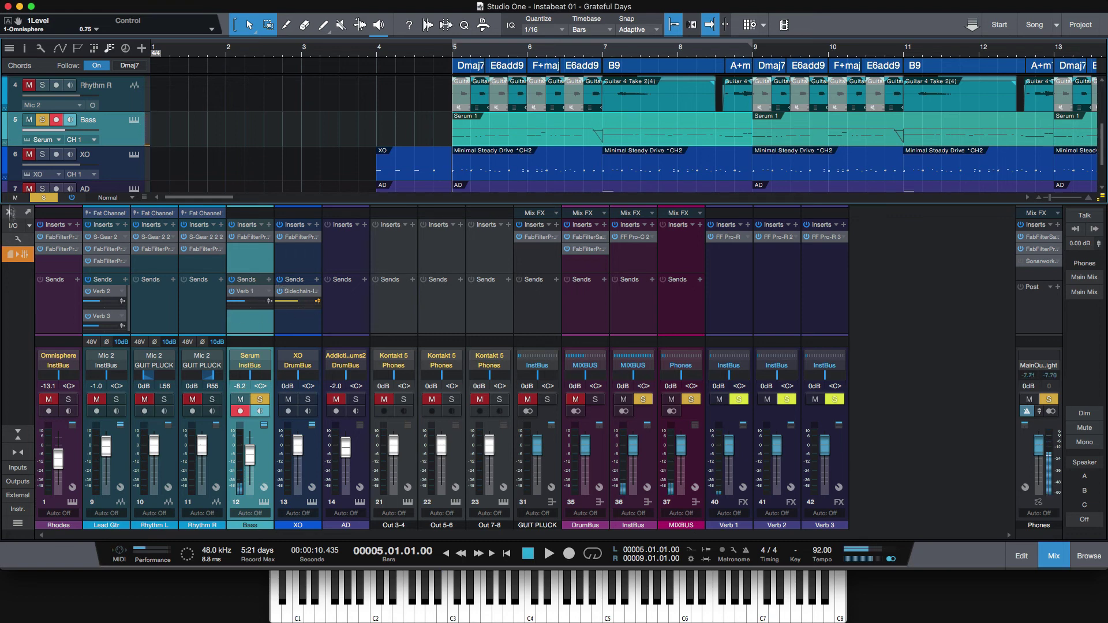
{"action": "key", "text": "space"}
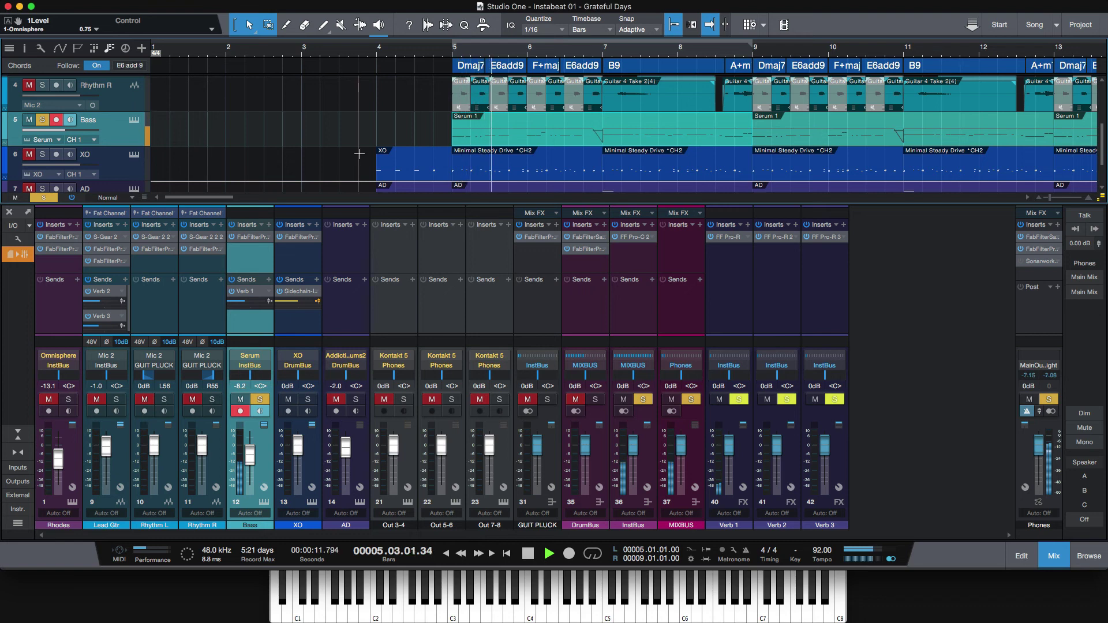
{"action": "key", "text": "space"}
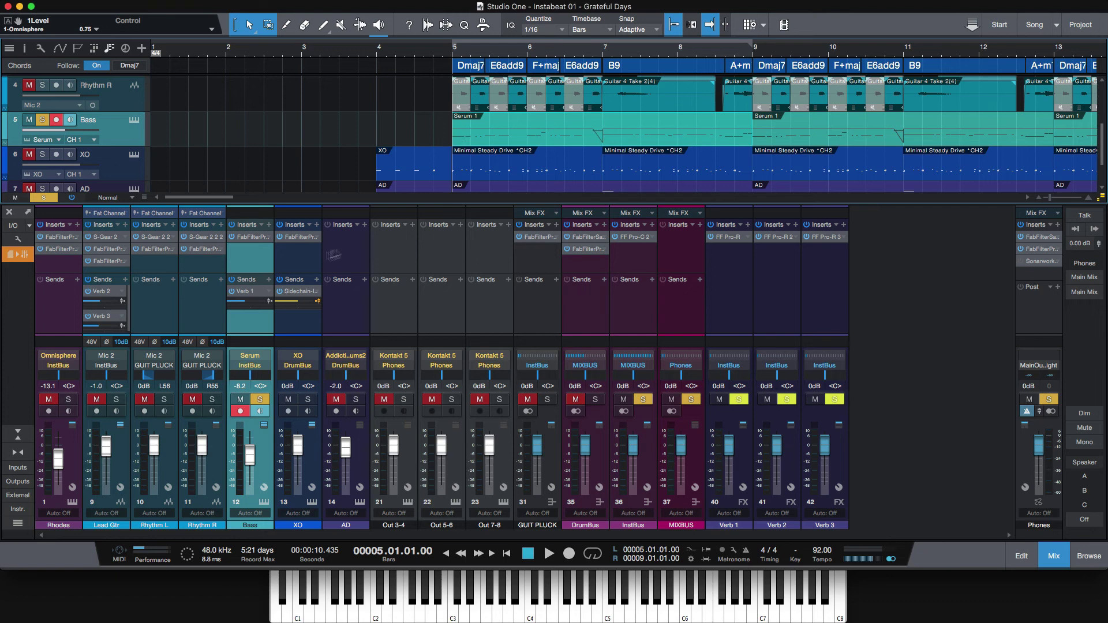
- Examine the cut and boost bands of the Bass channel's FabFilter Pro-Q 3 equalizer and close the plug-in
{"action": "left_click", "coordinate": [252, 242]}
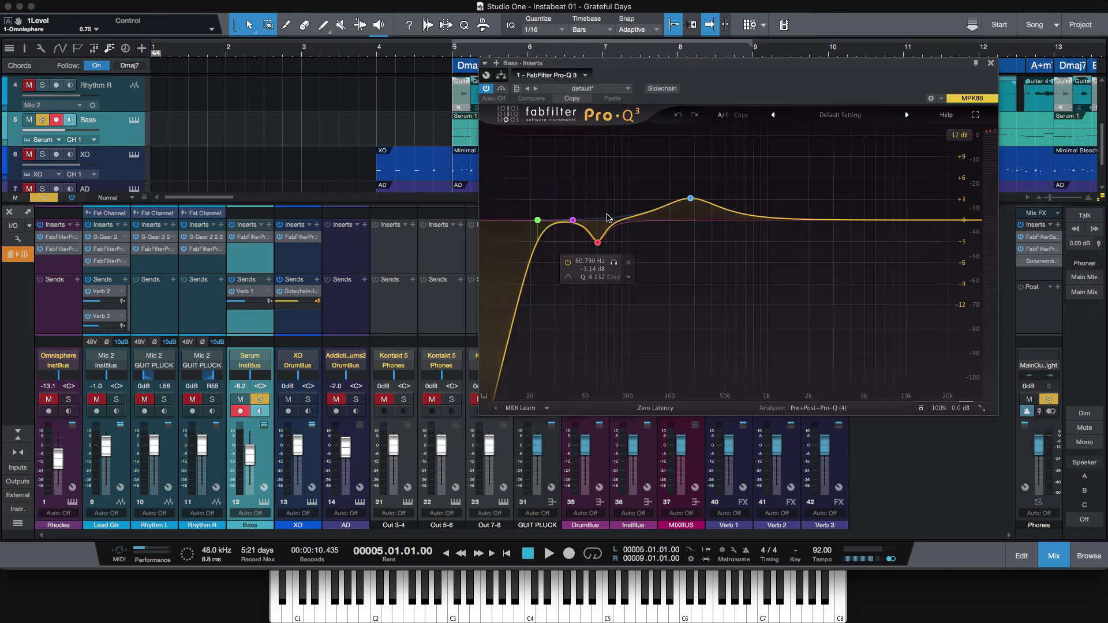
{"action": "left_click_drag", "start_coordinate": [594, 236], "coordinate": [599, 248]}
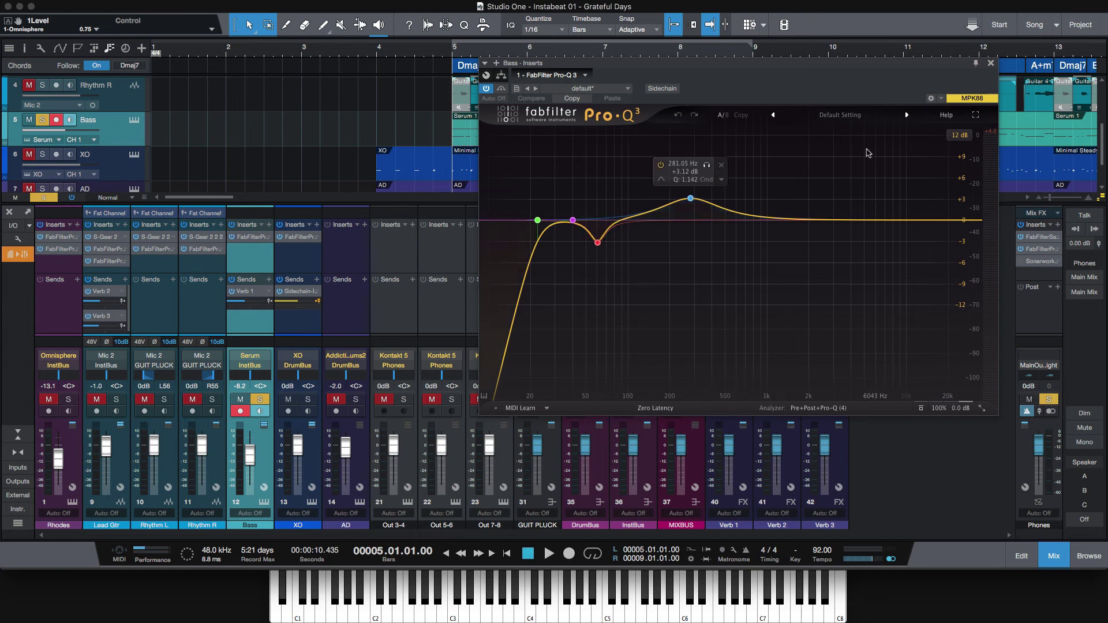
{"action": "left_click", "coordinate": [991, 66]}
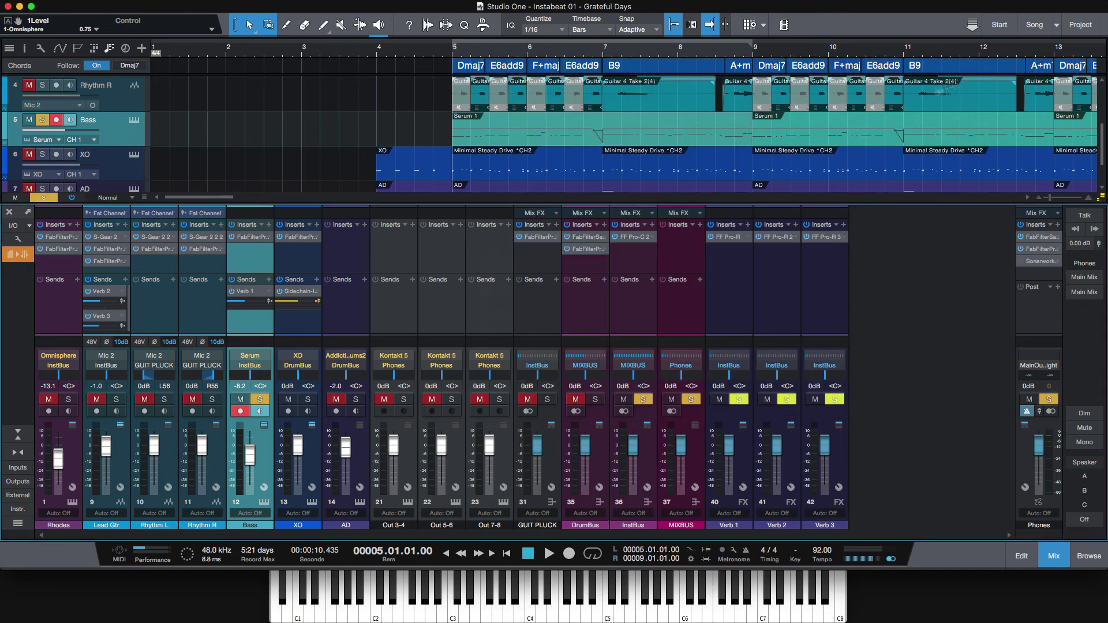
- Open the XO track's drum instrument, continue its trial and examine the Minimal Steady Drive pattern before closing it
{"action": "scroll", "coordinate": [578, 168], "scroll_direction": "down", "scroll_amount": 2}
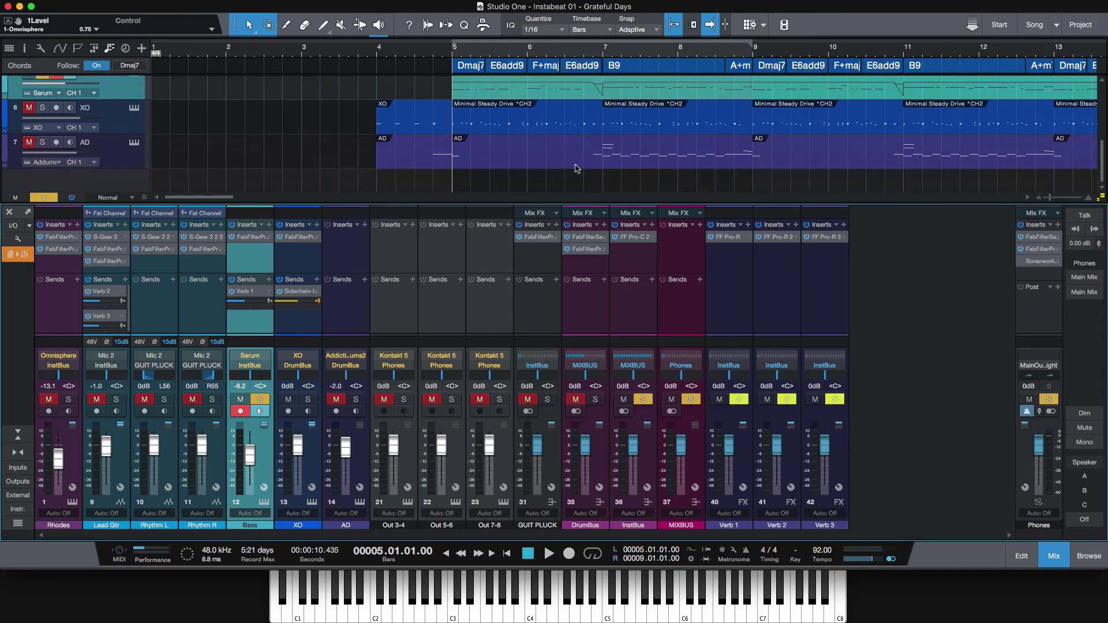
{"action": "left_click", "coordinate": [132, 124]}
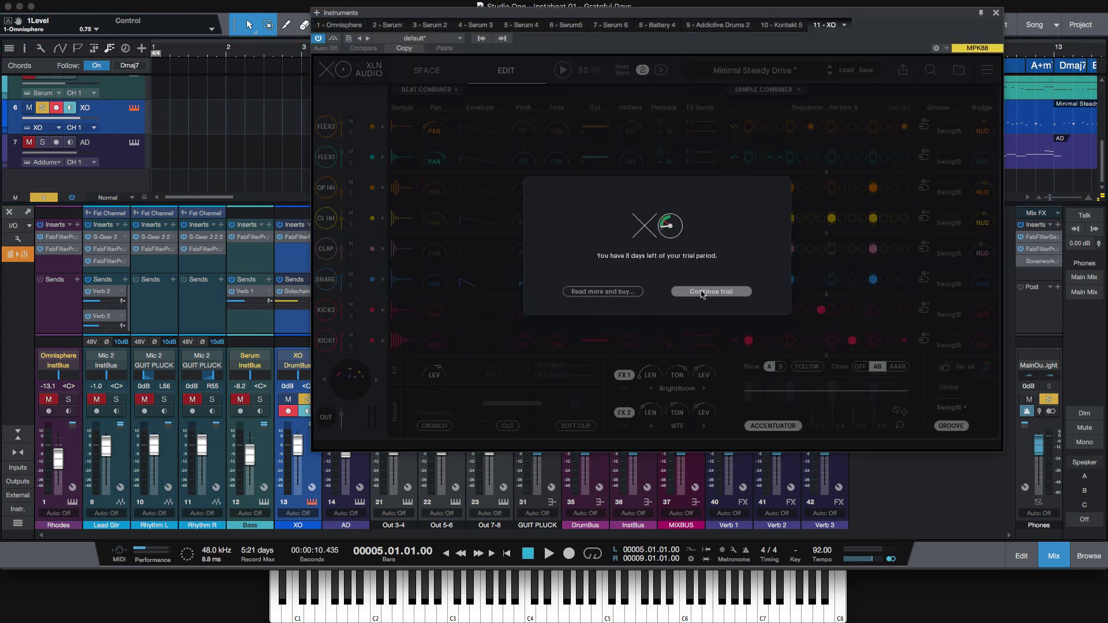
{"action": "left_click", "coordinate": [700, 292]}
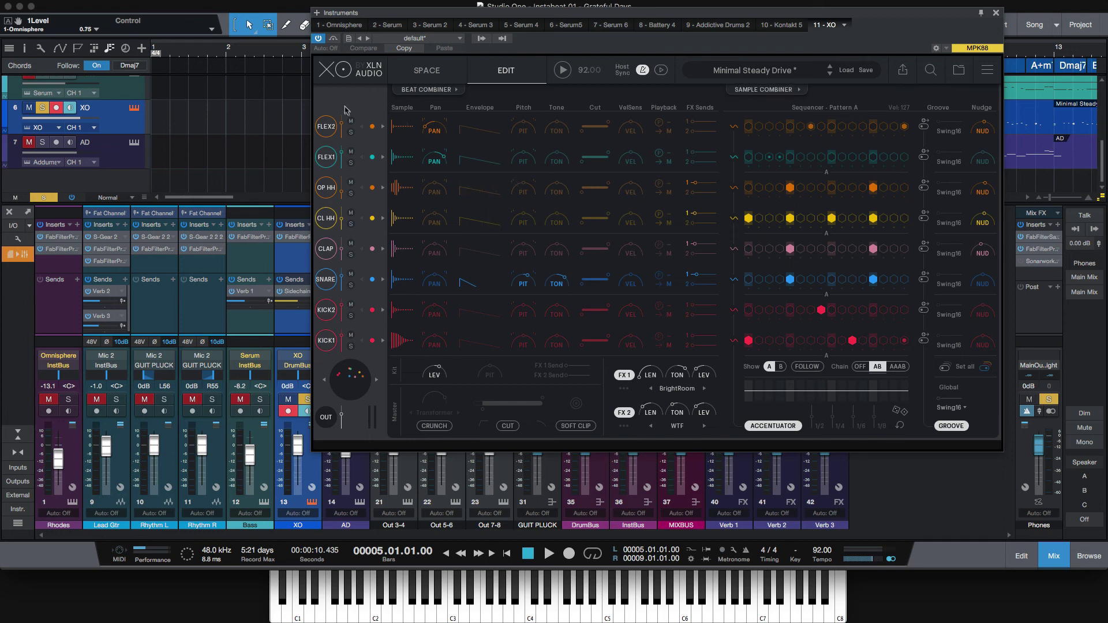
{"action": "left_click", "coordinate": [996, 14]}
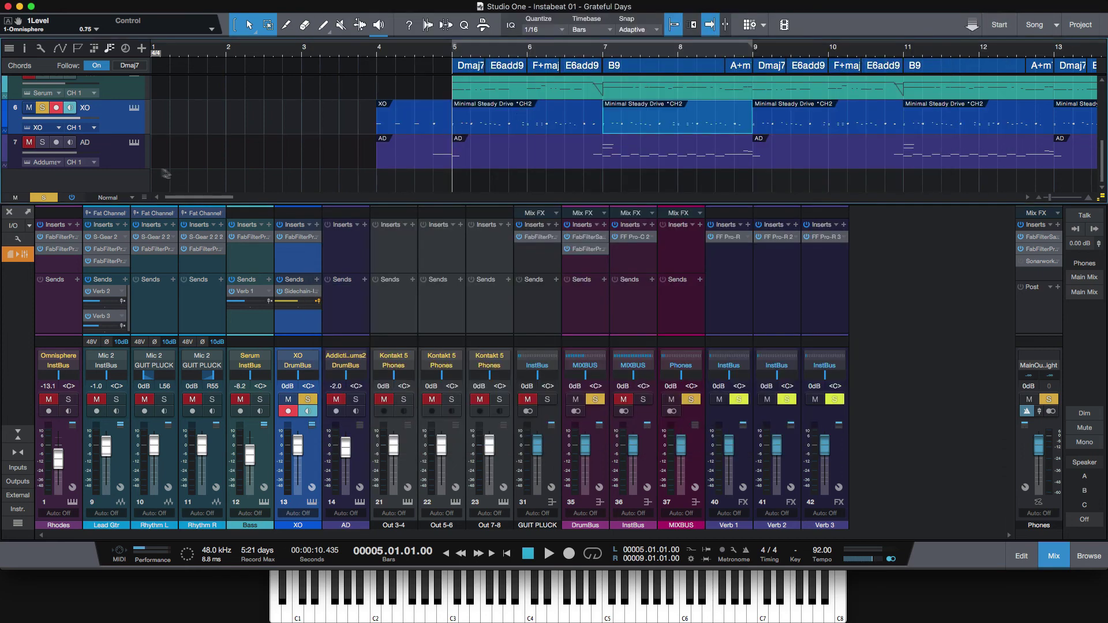
- Select the AD track and examine its Addictive Drums 2 kit, closing the instrument window when done
{"action": "left_click", "coordinate": [132, 168]}
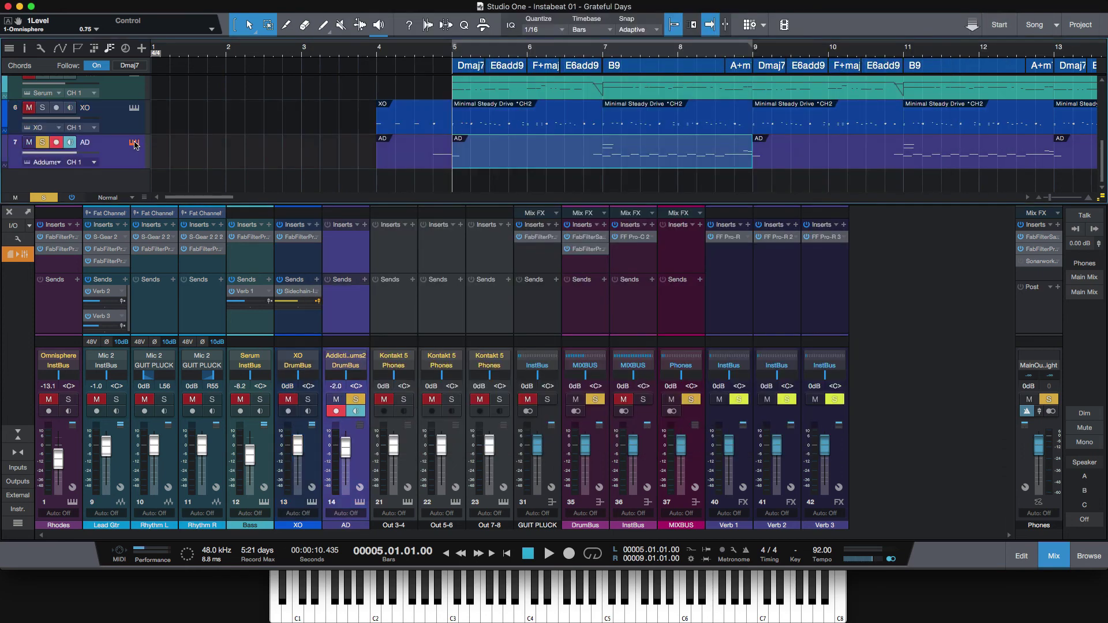
{"action": "left_click", "coordinate": [134, 143]}
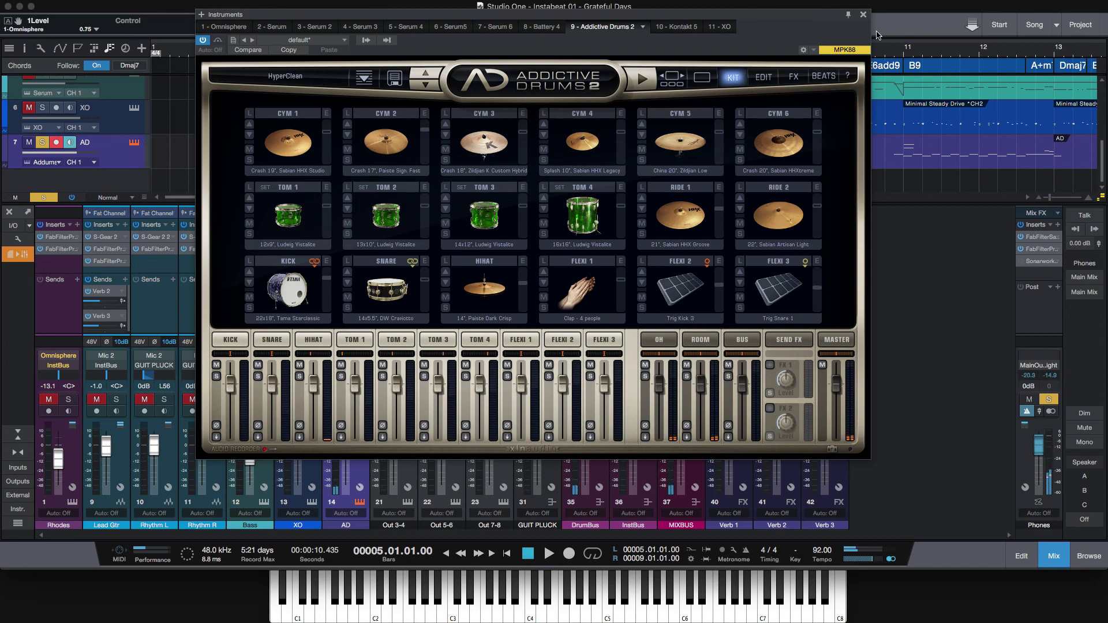
{"action": "left_click", "coordinate": [863, 14]}
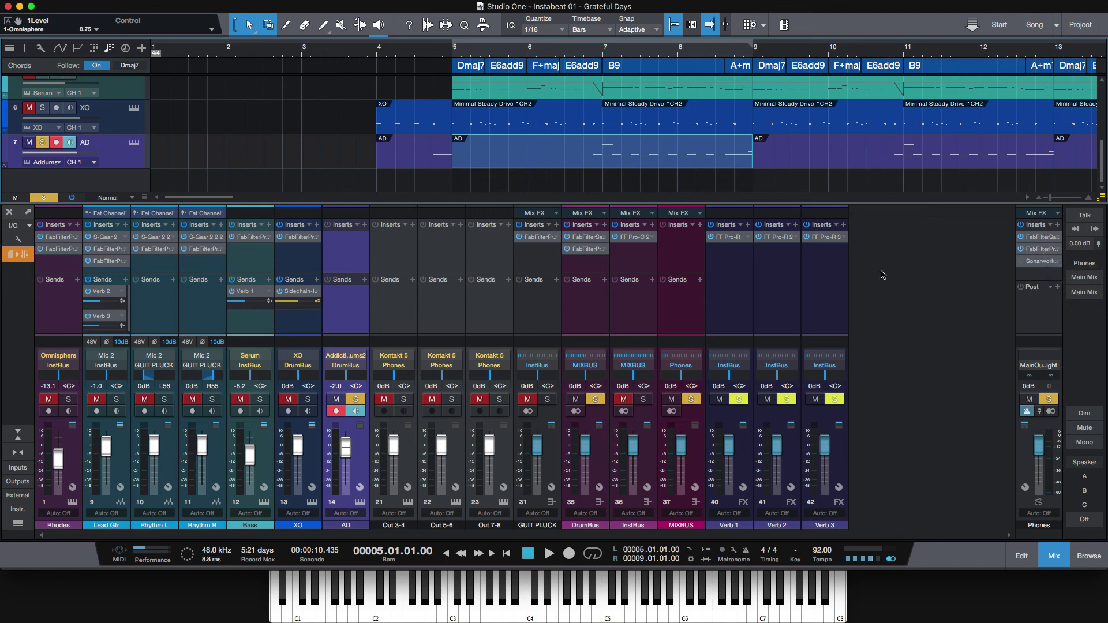
- Hide the mixer console and look over the whole arrangement along the timeline
{"action": "scroll", "coordinate": [791, 115], "scroll_direction": "up", "scroll_amount": 5}
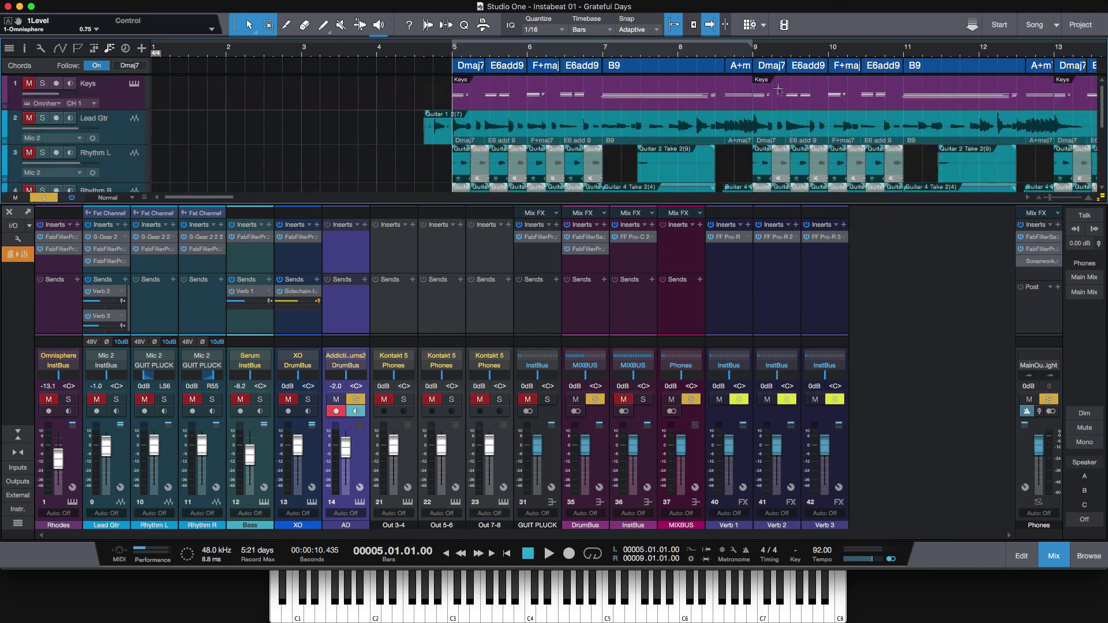
{"action": "scroll", "coordinate": [791, 133], "scroll_direction": "down", "scroll_amount": 5}
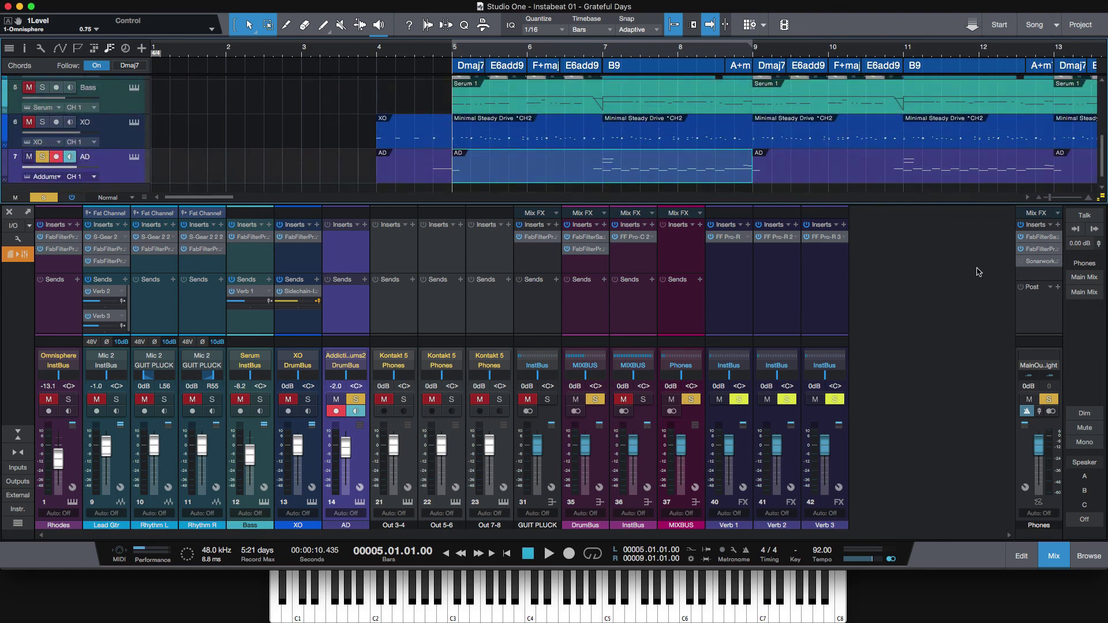
{"action": "left_click", "coordinate": [1054, 555]}
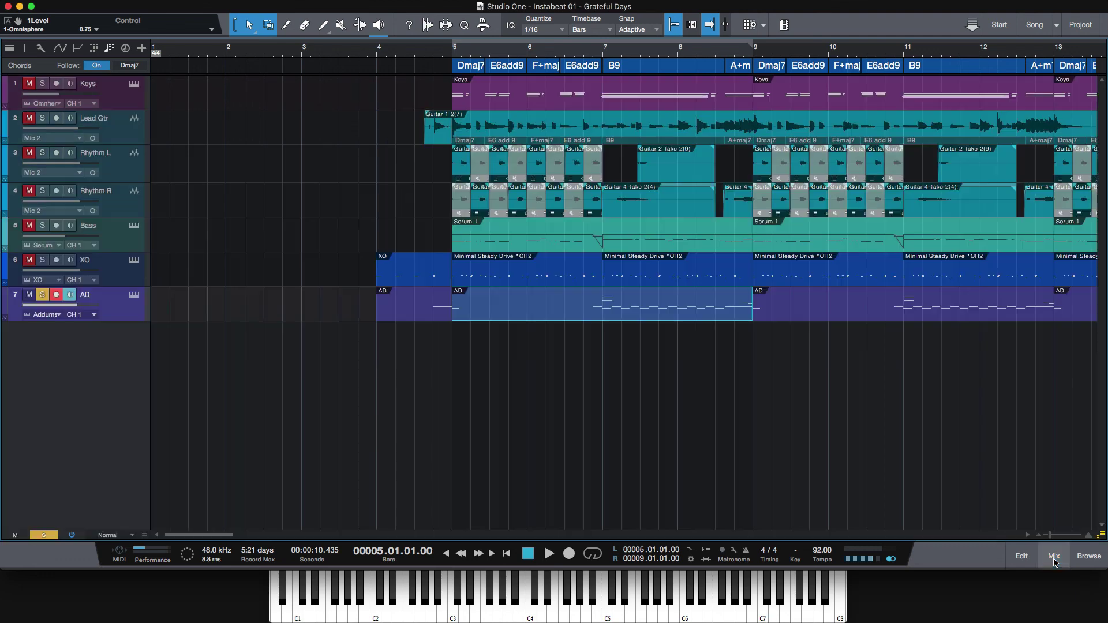
{"action": "scroll", "coordinate": [719, 487], "scroll_direction": "right", "scroll_amount": 10}
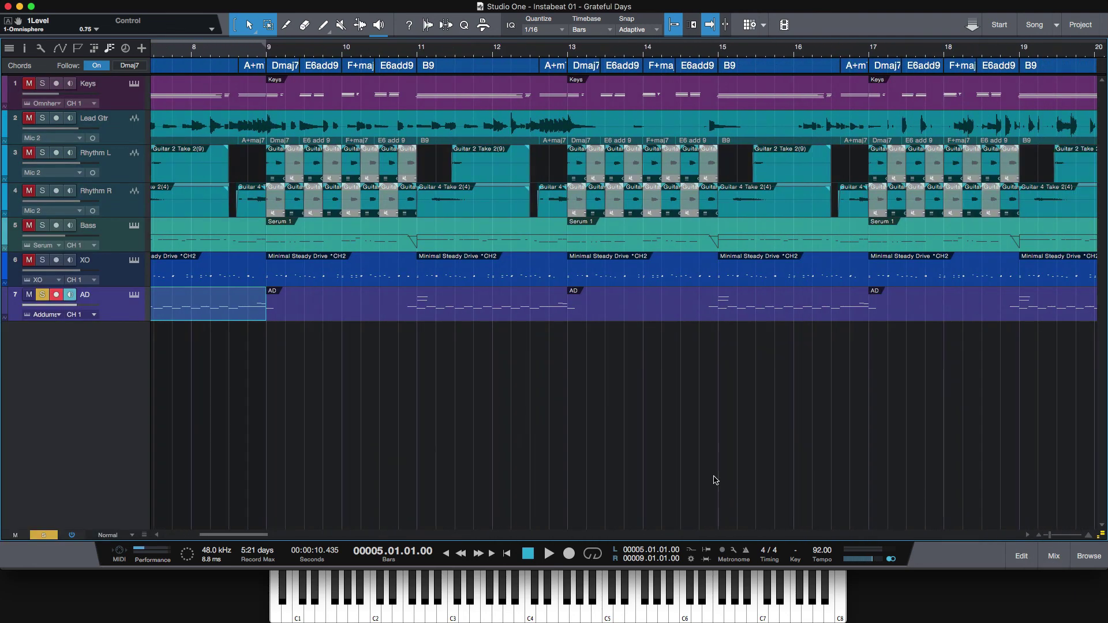
{"action": "scroll", "coordinate": [599, 396], "scroll_direction": "left", "scroll_amount": 7}
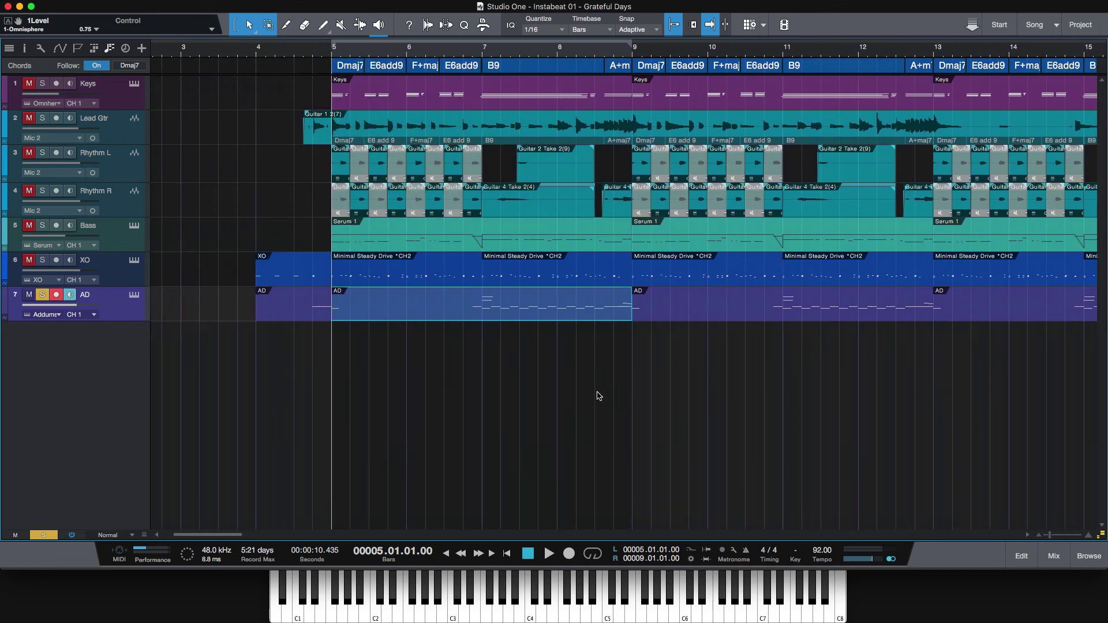